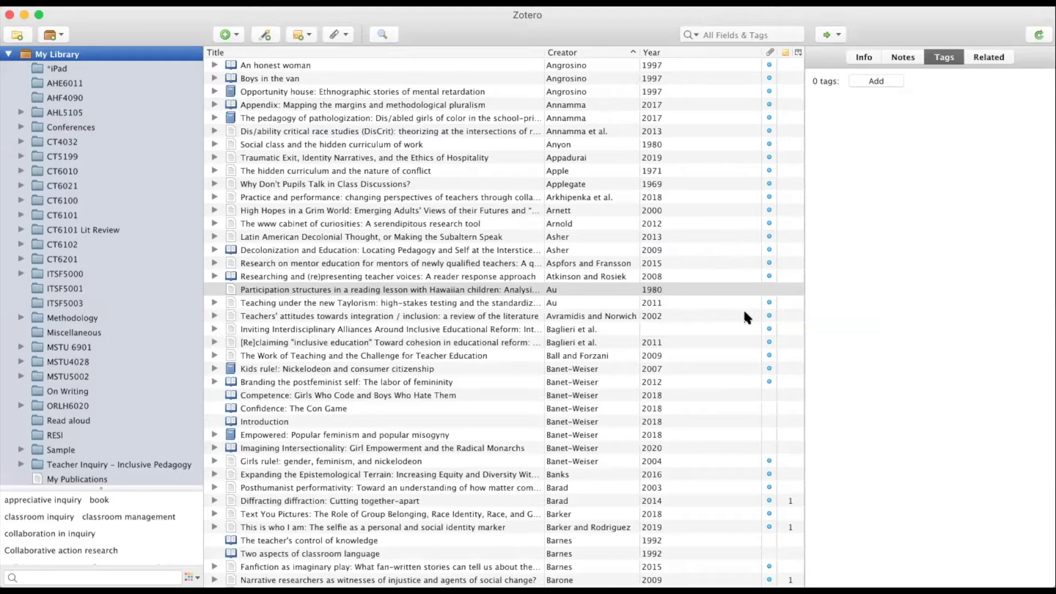
View the duplicate items of My Library.
{"action": "scroll", "coordinate": [46, 358], "scroll_direction": "down", "scroll_amount": 5}
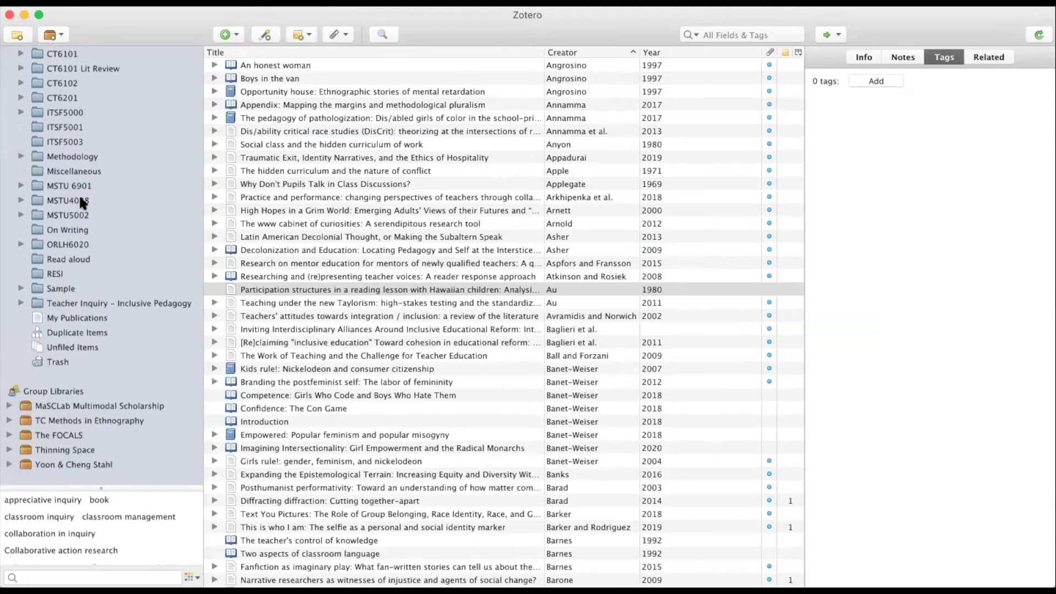
{"action": "scroll", "coordinate": [79, 194], "scroll_direction": "up", "scroll_amount": 5}
{"action": "scroll", "coordinate": [76, 218], "scroll_direction": "down", "scroll_amount": 5}
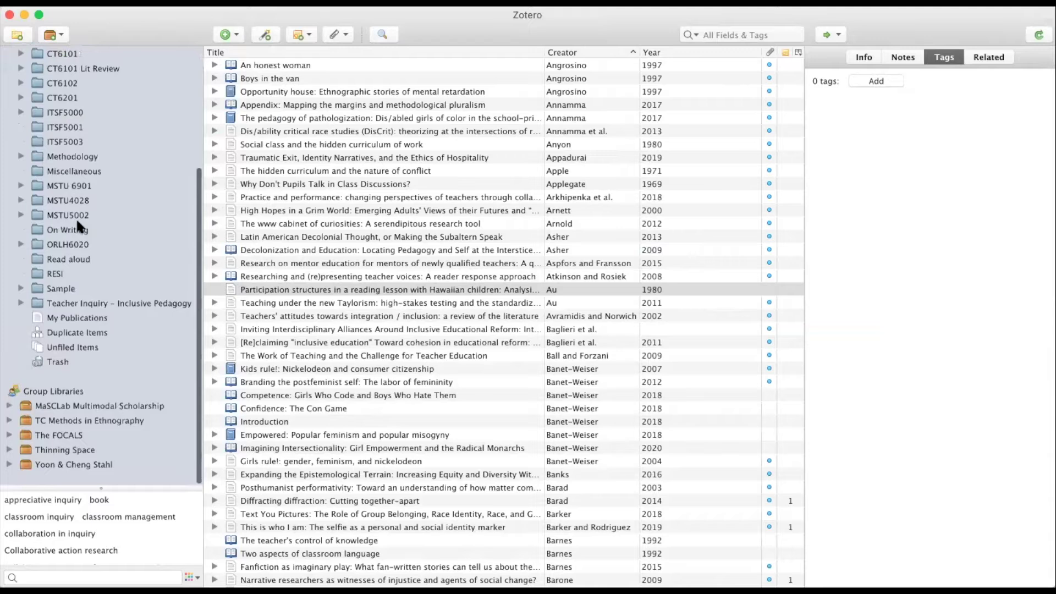
{"action": "left_click", "coordinate": [64, 333]}
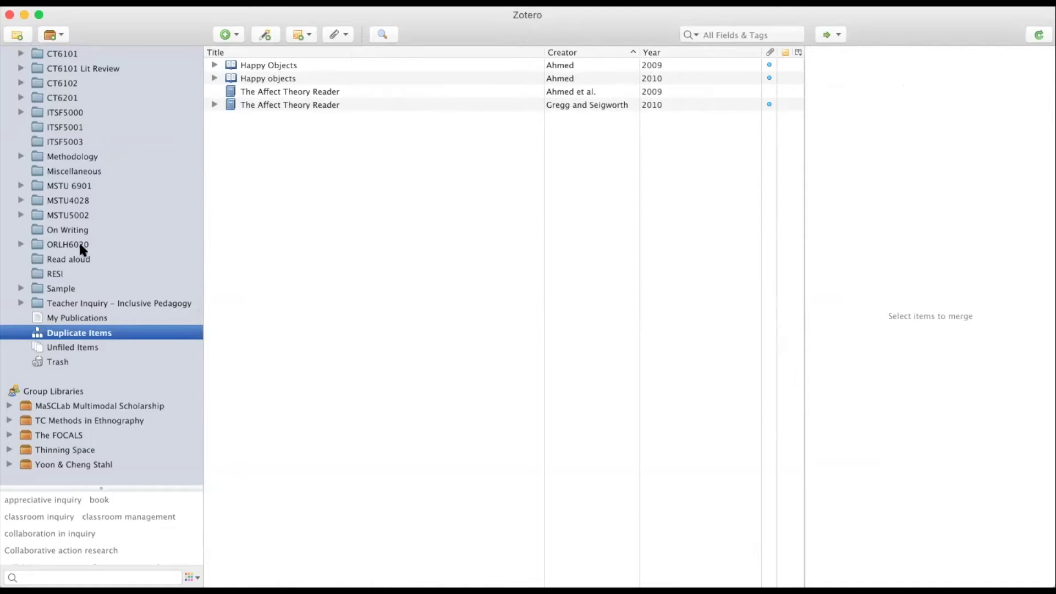
Expand the last group library and show its duplicate items.
{"action": "scroll", "coordinate": [80, 246], "scroll_direction": "up", "scroll_amount": 1}
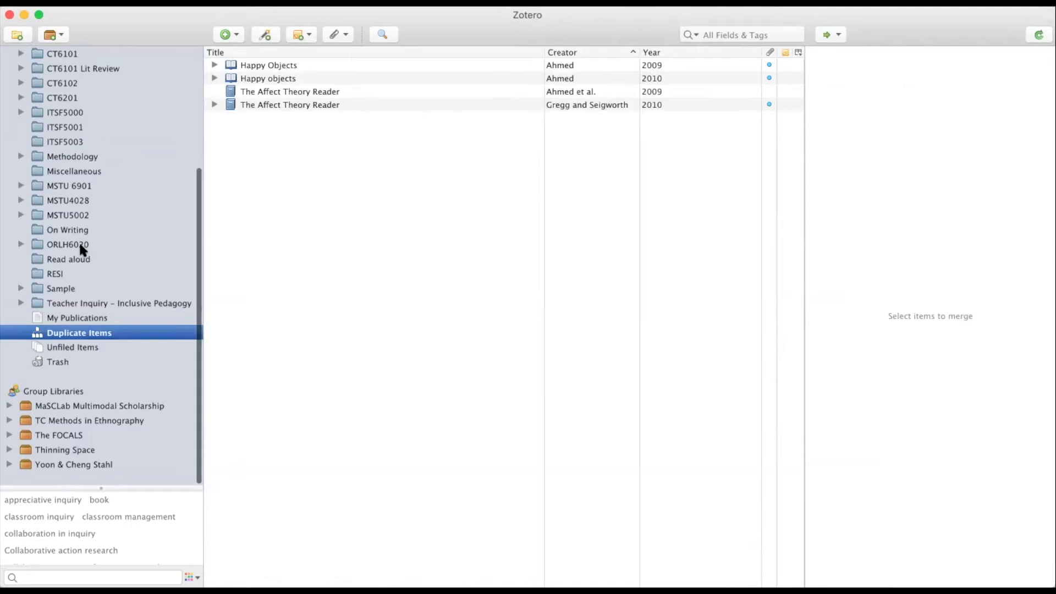
{"action": "left_click", "coordinate": [9, 467]}
{"action": "scroll", "coordinate": [119, 435], "scroll_direction": "down", "scroll_amount": 5}
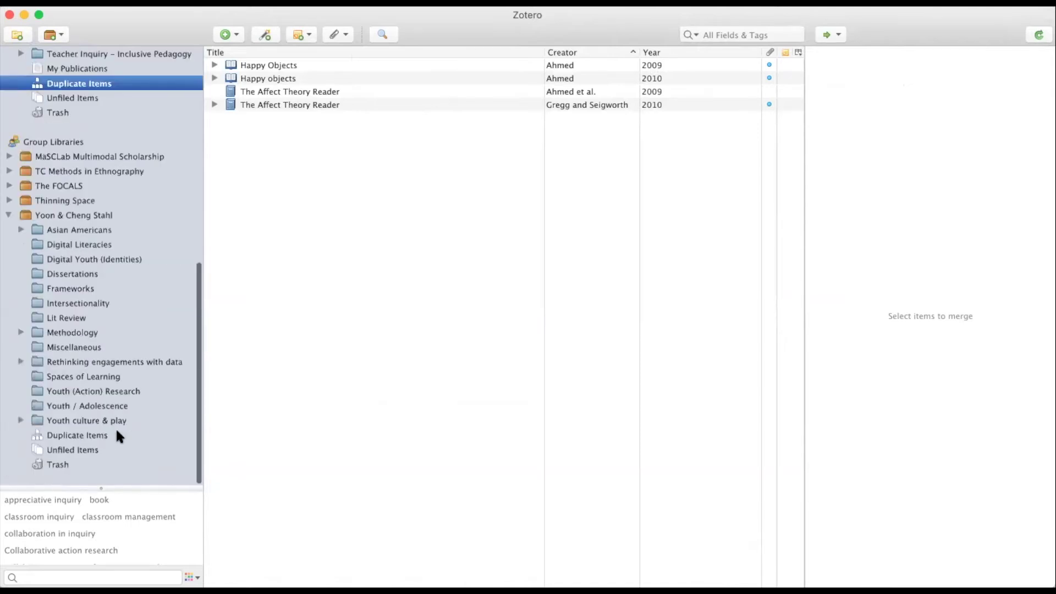
{"action": "left_click", "coordinate": [72, 432]}
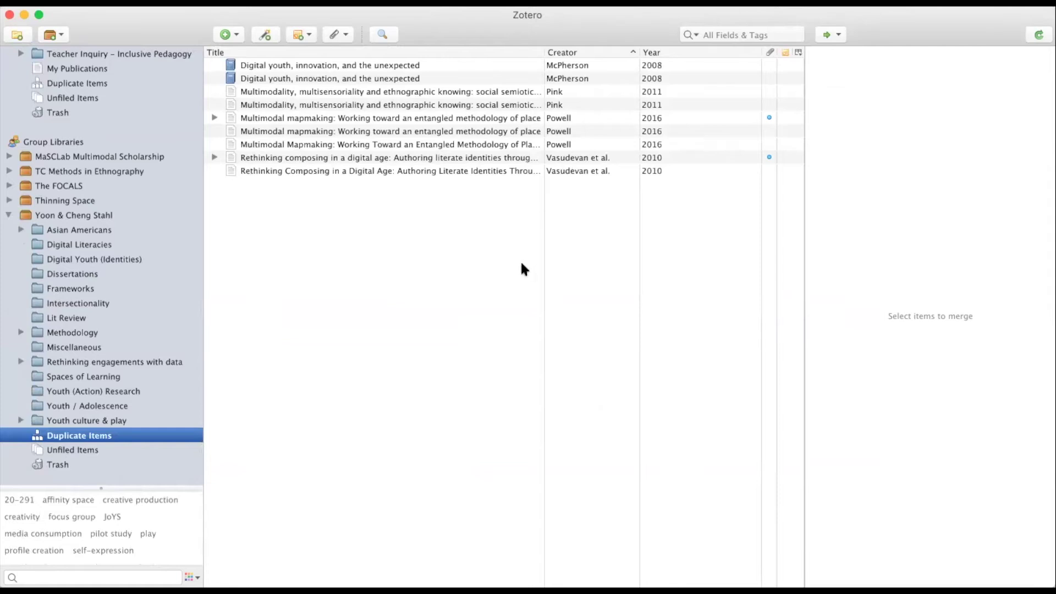
Merge the two duplicates of "Rethinking composing in a digital age", keeping the sentence-case title and the first abstract version.
{"action": "left_click", "coordinate": [346, 157]}
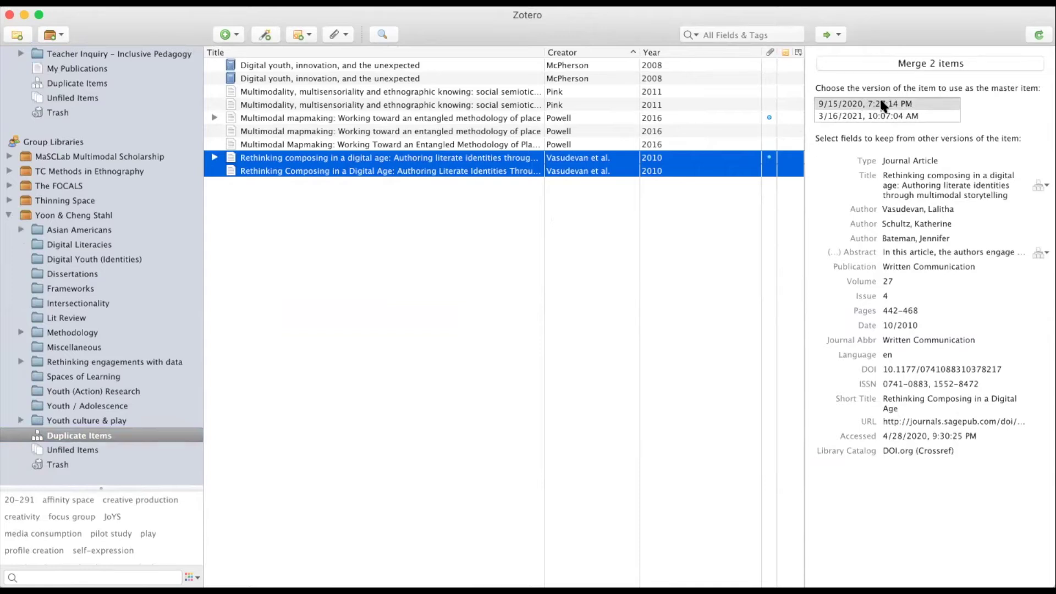
{"action": "left_click", "coordinate": [1044, 182]}
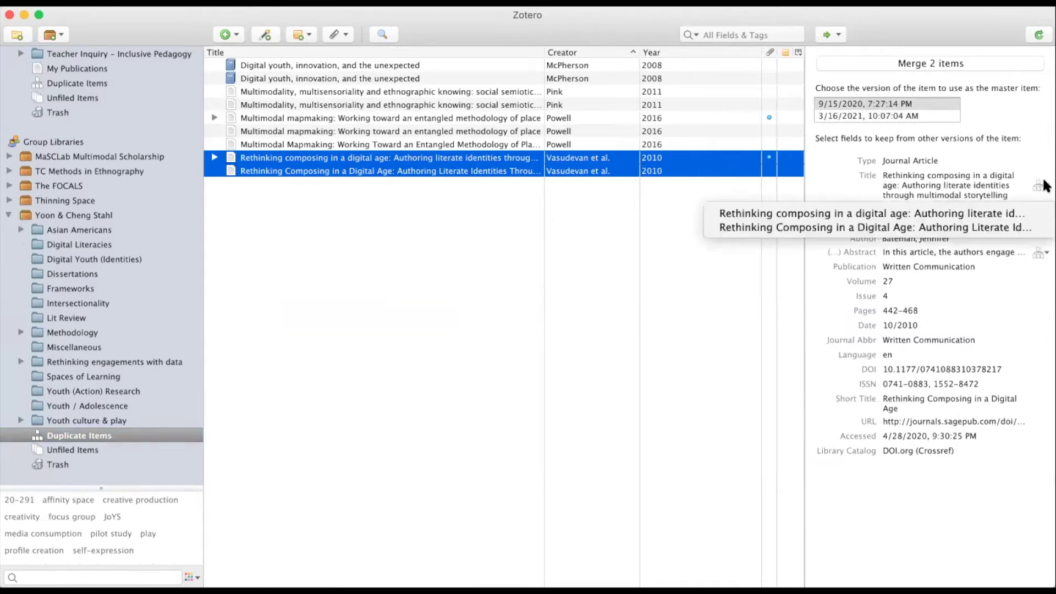
{"action": "left_click", "coordinate": [939, 216]}
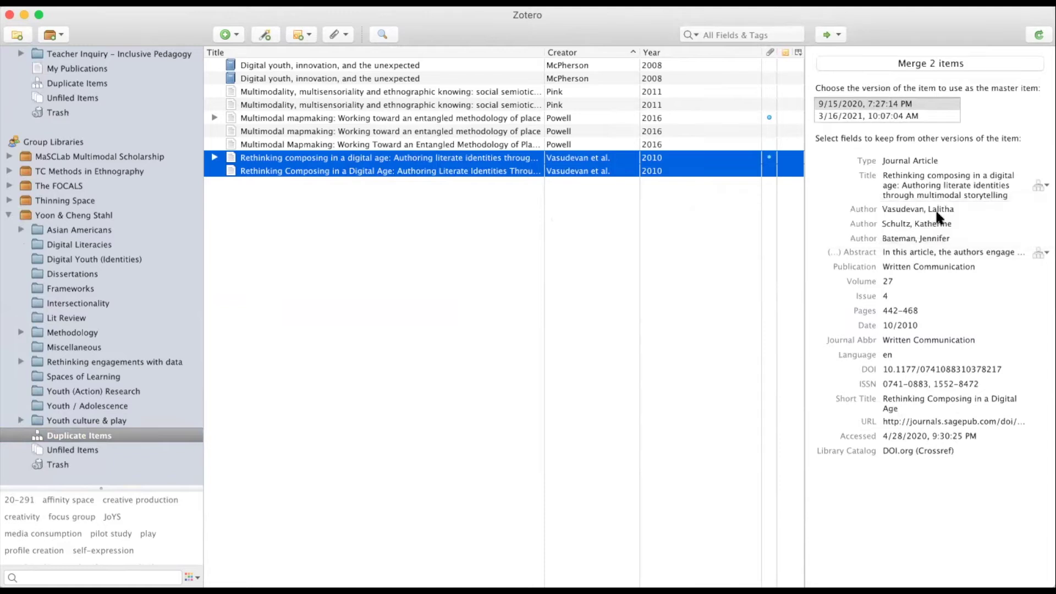
{"action": "left_click", "coordinate": [1043, 253]}
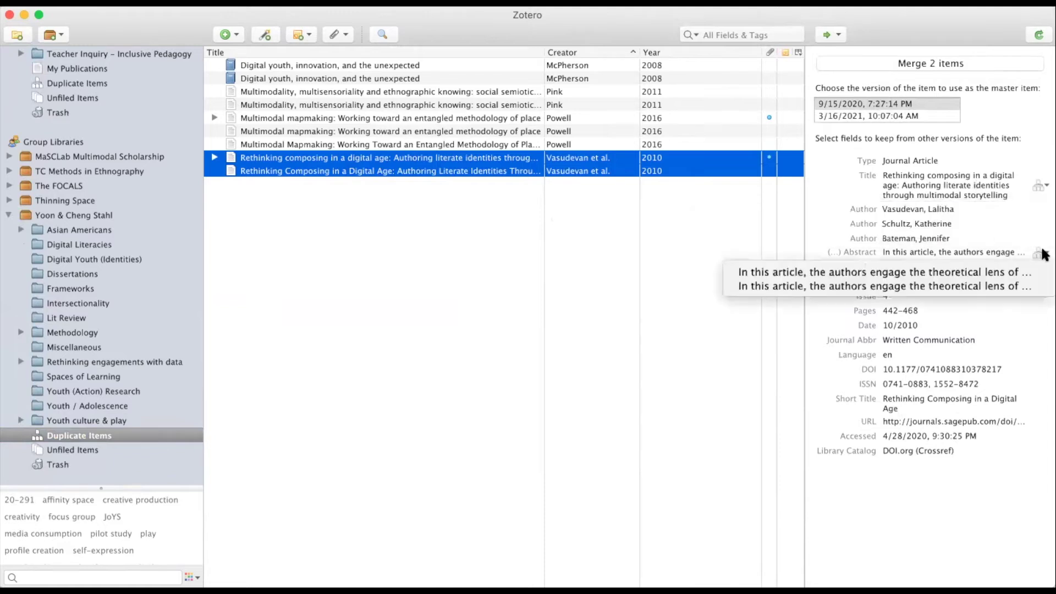
{"action": "left_click", "coordinate": [988, 270]}
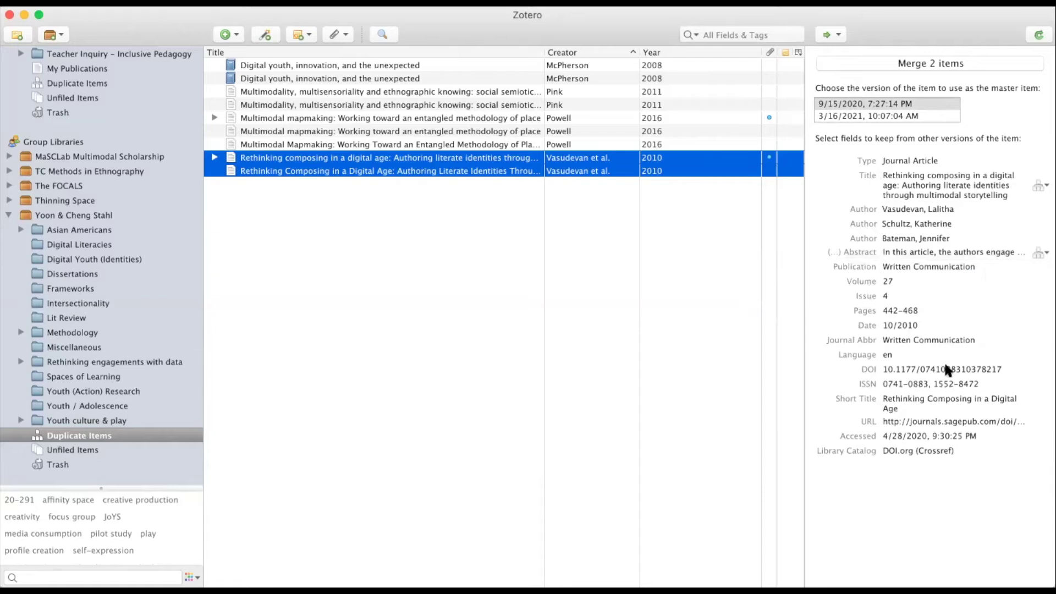
{"action": "left_click", "coordinate": [903, 65]}
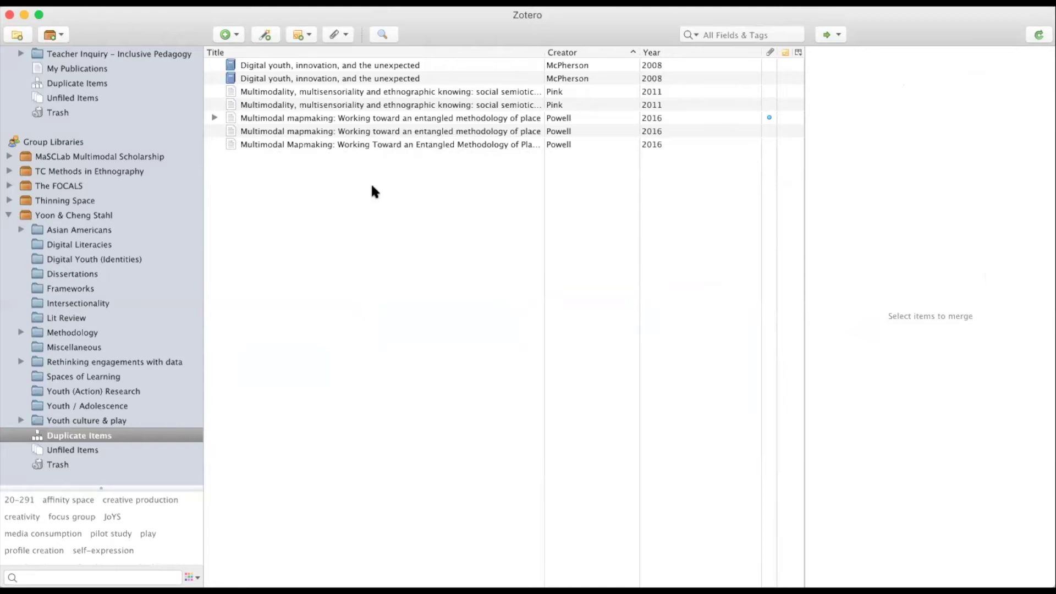
Search the group library for the author's surname and examine the merged "Rethinking composing in a digital age" article's details and attached PDF.
{"action": "left_click", "coordinate": [49, 214]}
{"action": "left_click", "coordinate": [715, 37]}
{"action": "type", "text": "vasudevan"}
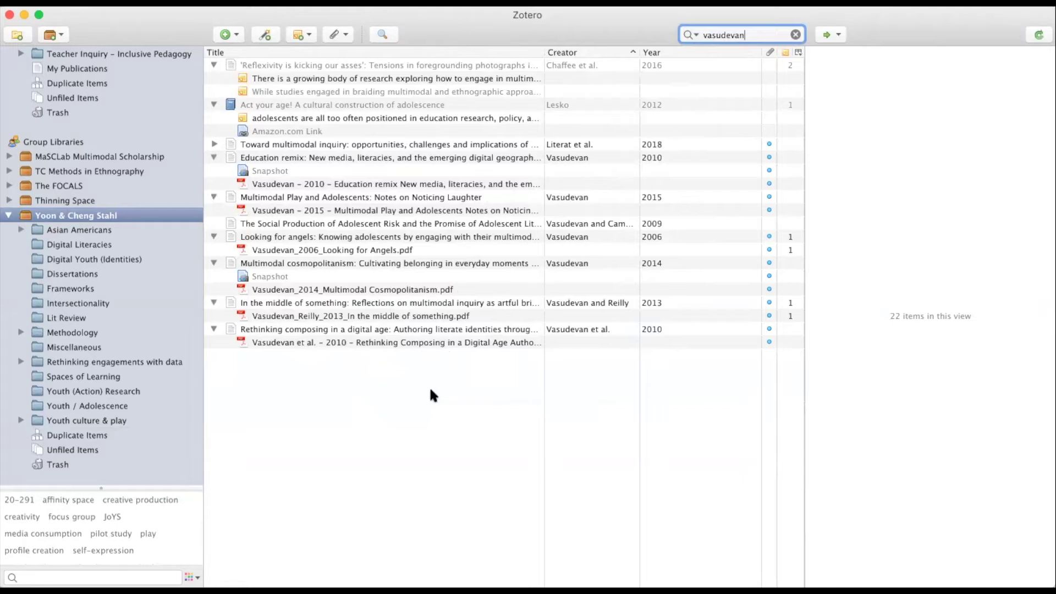
{"action": "left_click", "coordinate": [327, 330]}
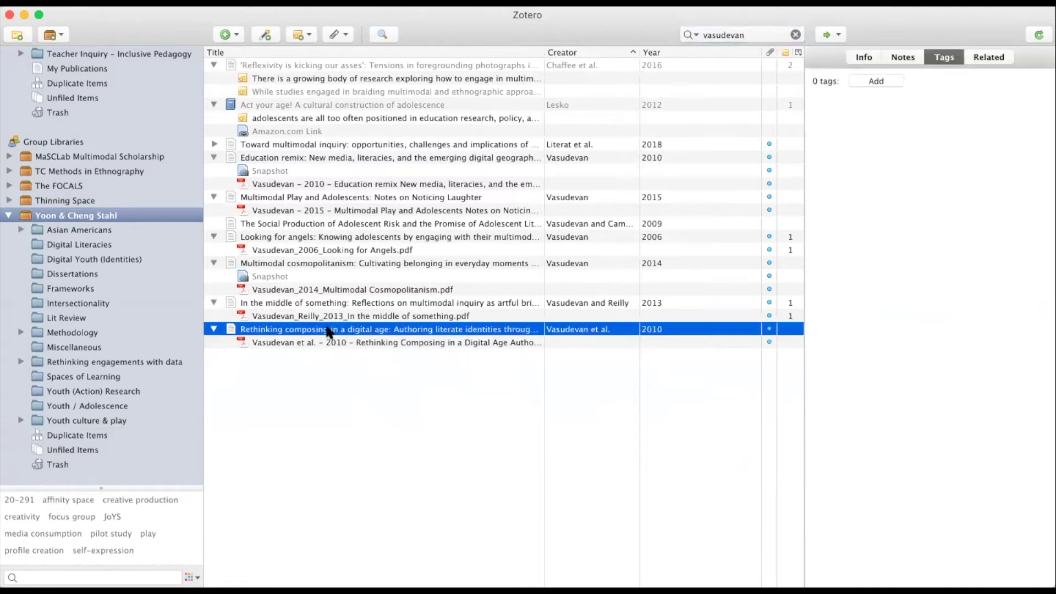
{"action": "left_click", "coordinate": [870, 52]}
{"action": "left_click", "coordinate": [937, 94]}
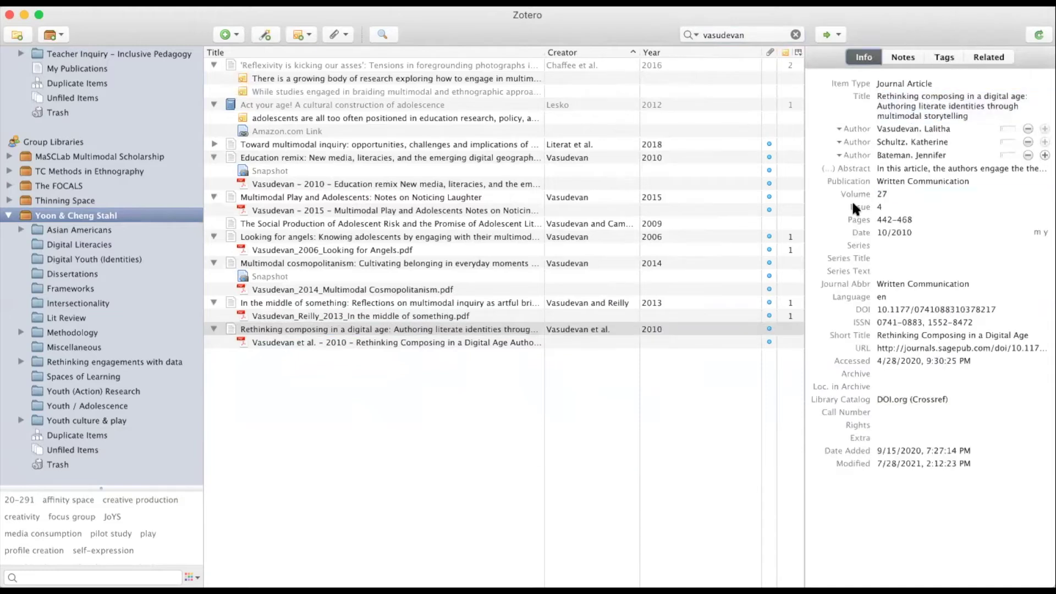
{"action": "left_click", "coordinate": [272, 344]}
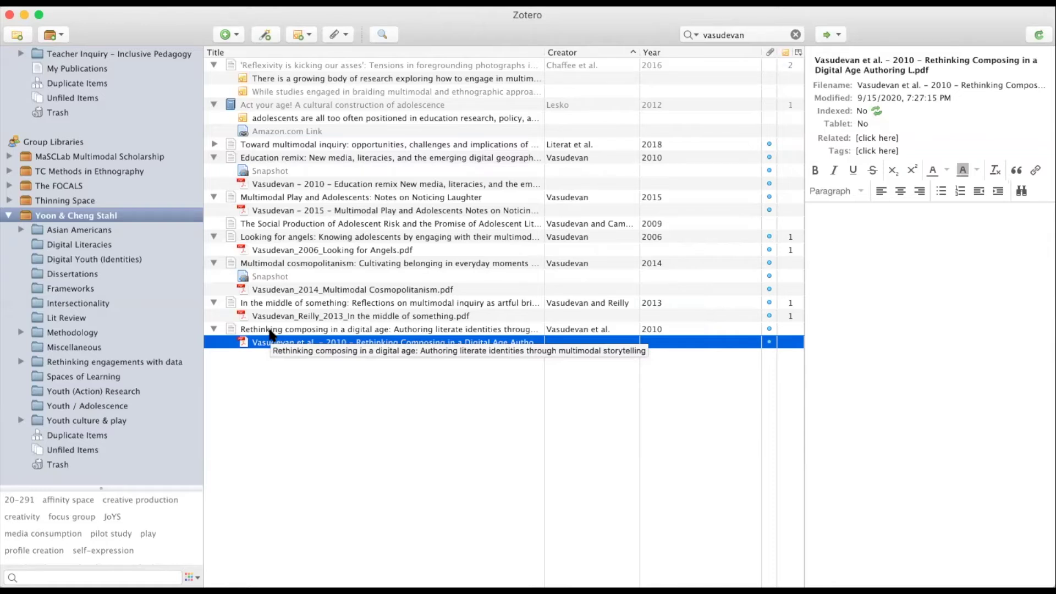
Merge the two duplicate entries of the book "Digital youth, innovation, and the unexpected" in the group library.
{"action": "left_click", "coordinate": [67, 435]}
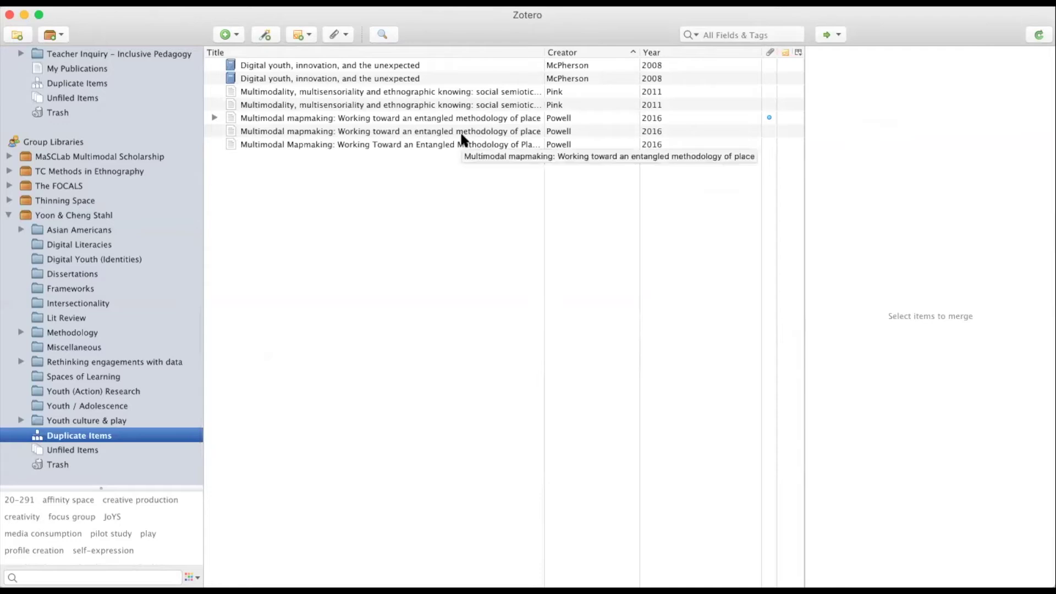
{"action": "left_click", "coordinate": [301, 70]}
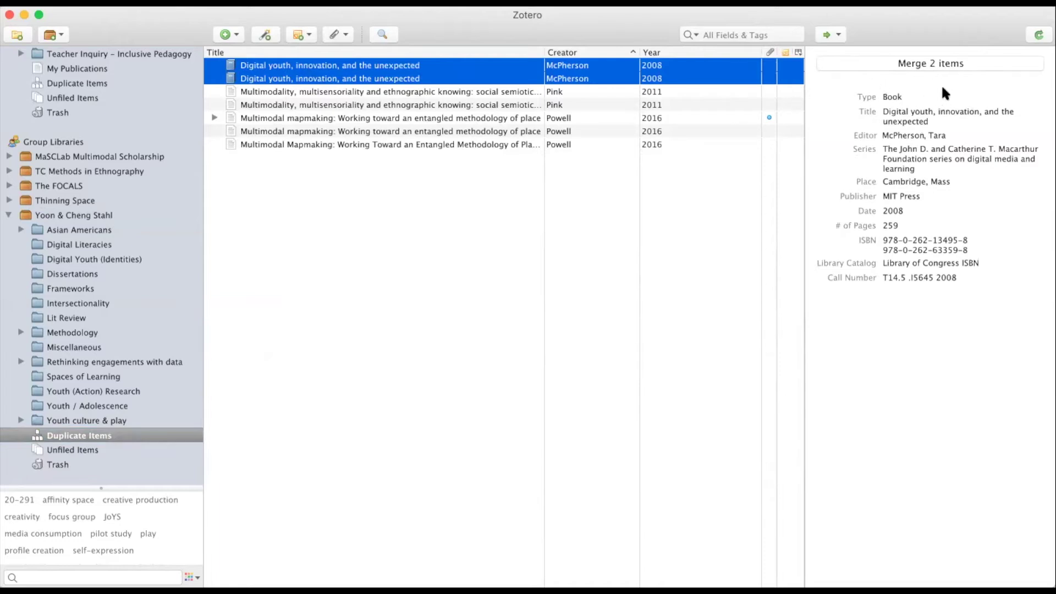
{"action": "left_click", "coordinate": [902, 62]}
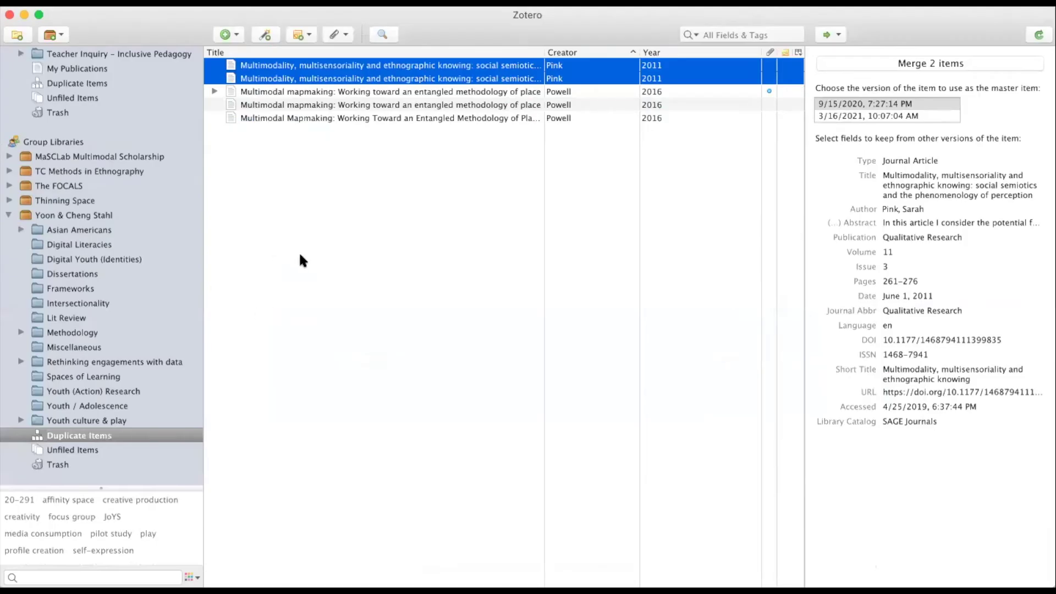
Open the group library's trash to check for the discarded duplicate entries.
{"action": "left_click", "coordinate": [49, 215]}
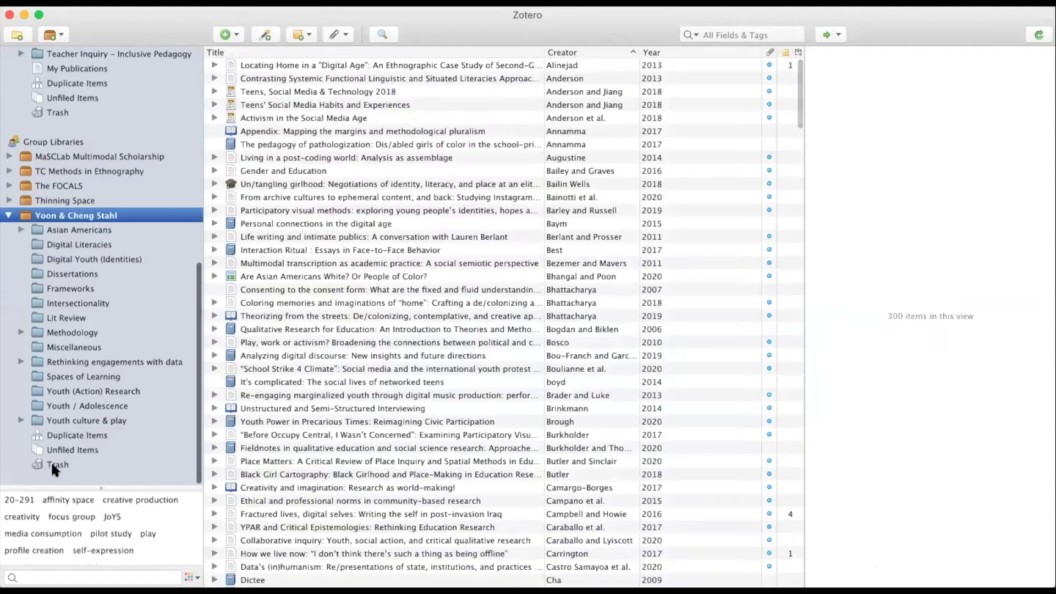
{"action": "left_click", "coordinate": [50, 466]}
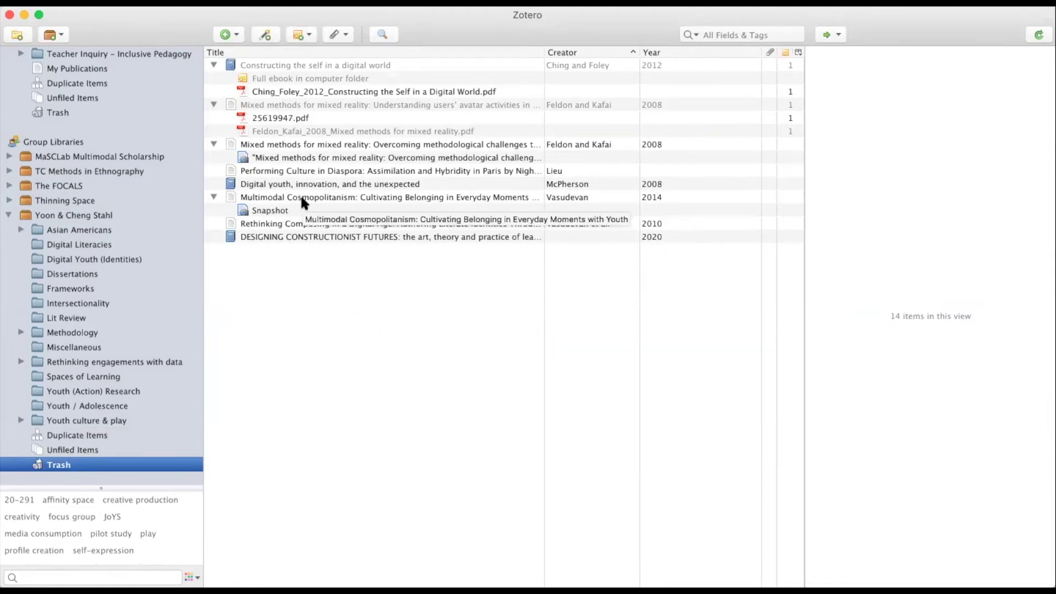
Expand the Sample collection in My Library and open its Sample subcollection.
{"action": "scroll", "coordinate": [94, 209], "scroll_direction": "up", "scroll_amount": 10}
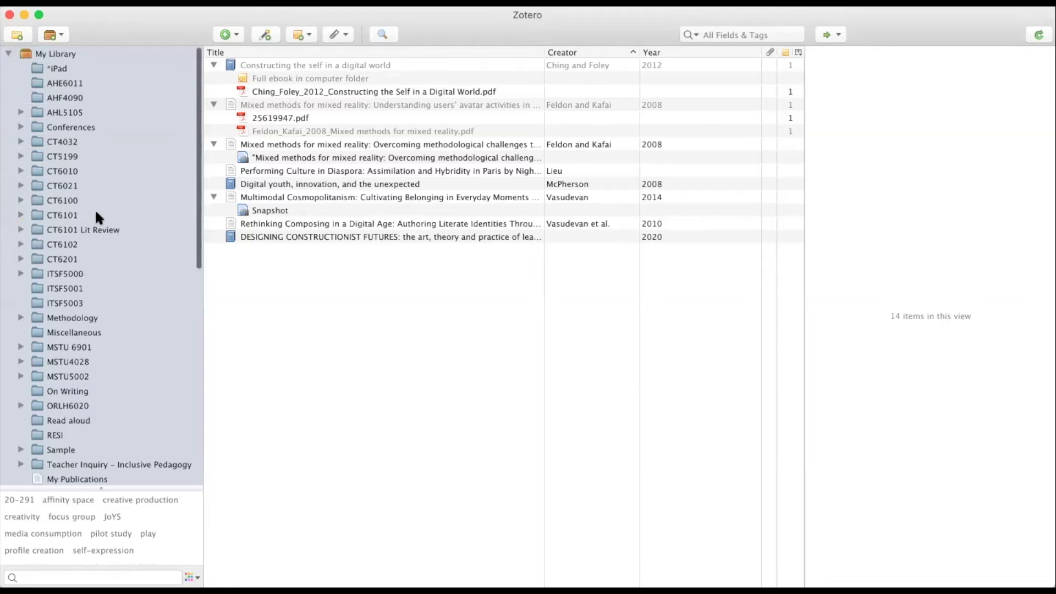
{"action": "left_click", "coordinate": [66, 54]}
{"action": "scroll", "coordinate": [94, 190], "scroll_direction": "down", "scroll_amount": 2}
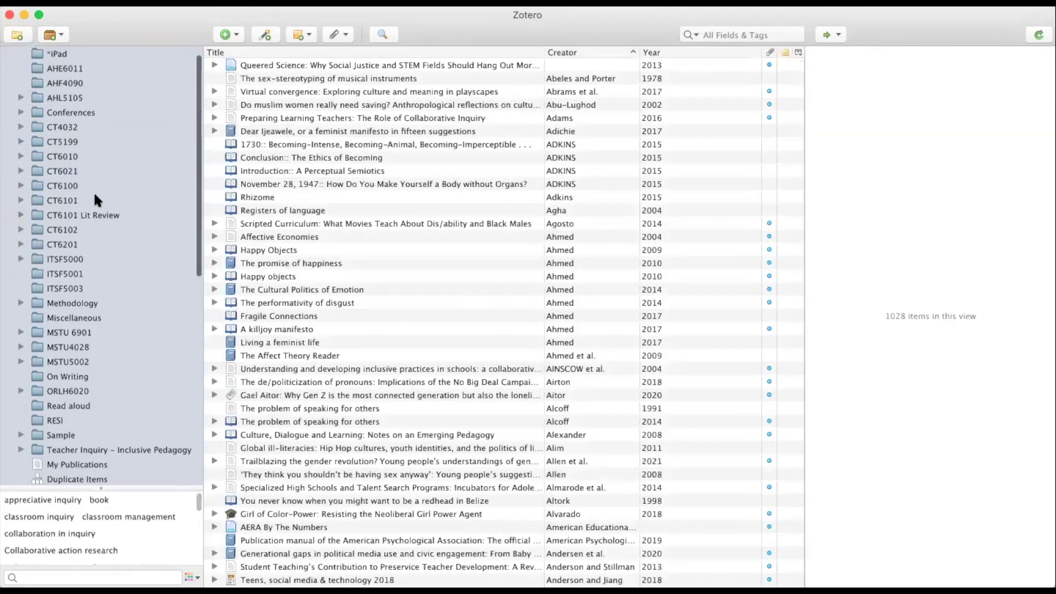
{"action": "left_click", "coordinate": [55, 420]}
{"action": "scroll", "coordinate": [55, 384], "scroll_direction": "down", "scroll_amount": 5}
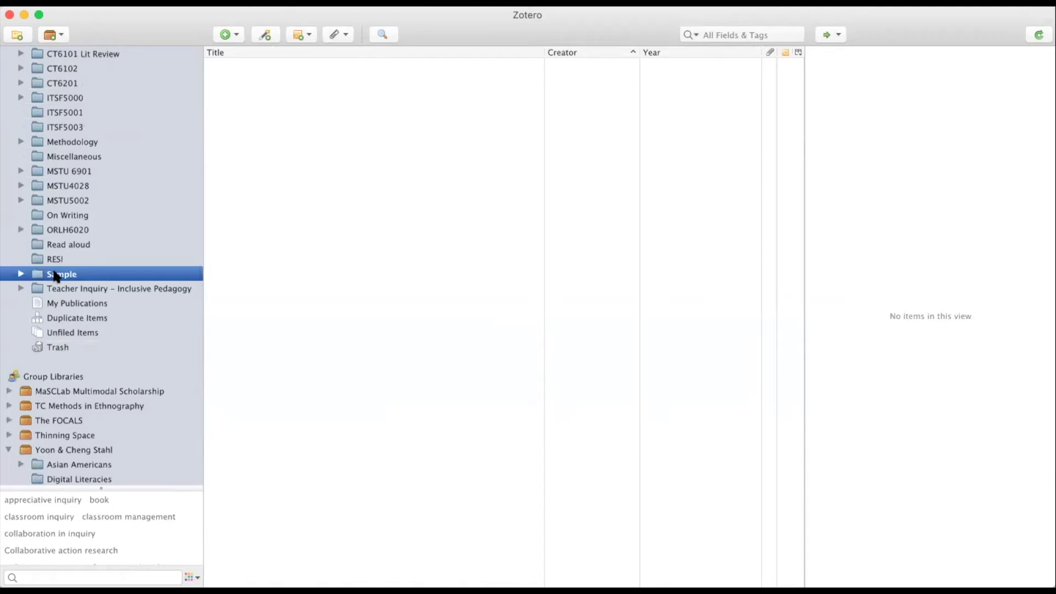
{"action": "left_click", "coordinate": [20, 274]}
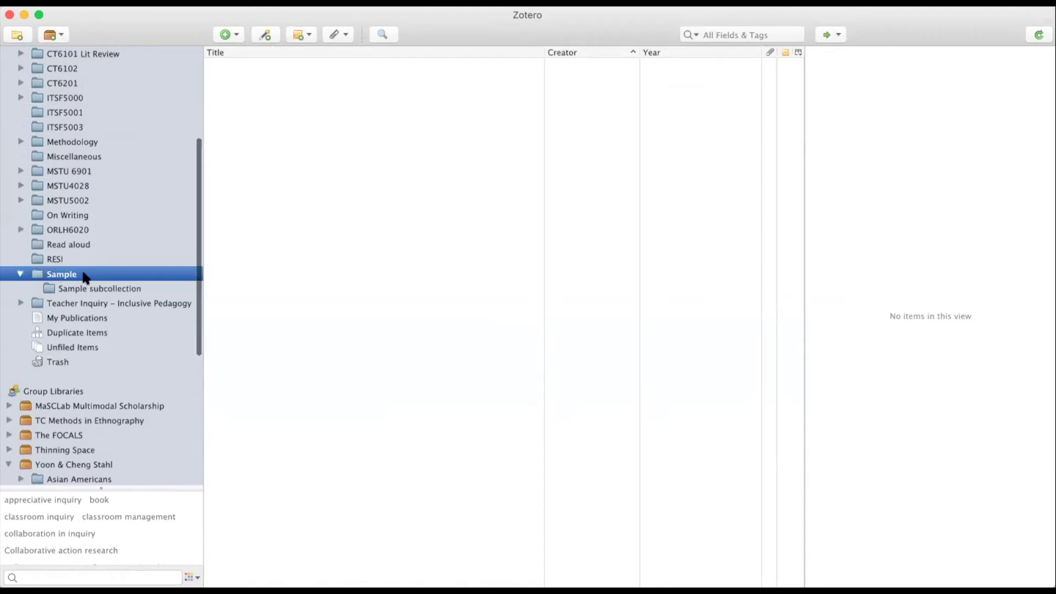
{"action": "left_click", "coordinate": [85, 287]}
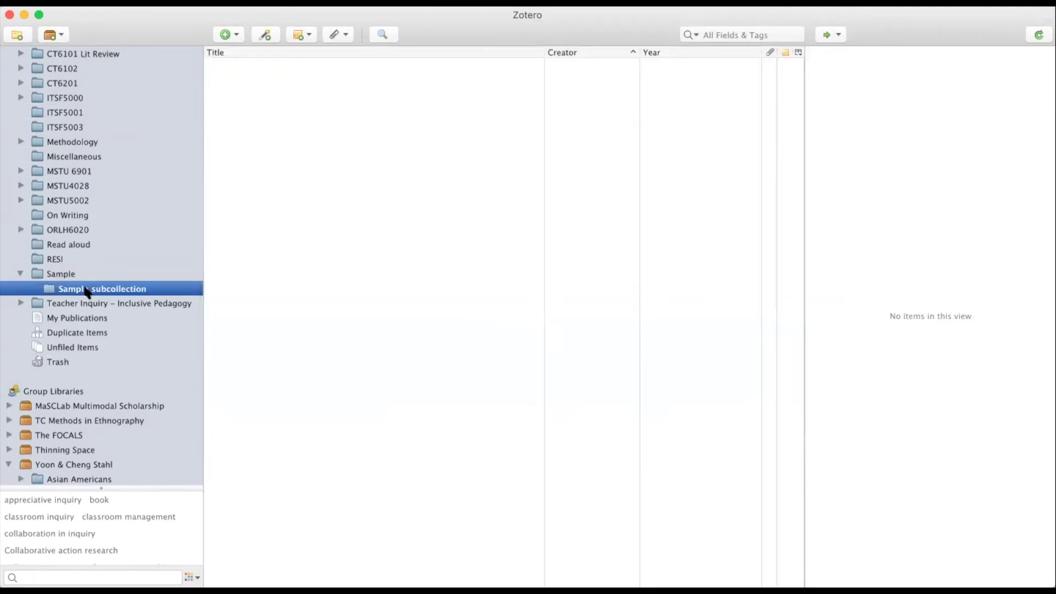
Add "Kids rule!: Nickelodeon and consumer citizenship" and "Girls rule!: gender, feminism, and nickelodeon" from My Library to the Sample subcollection.
{"action": "scroll", "coordinate": [85, 287], "scroll_direction": "up", "scroll_amount": 10}
{"action": "left_click", "coordinate": [75, 54]}
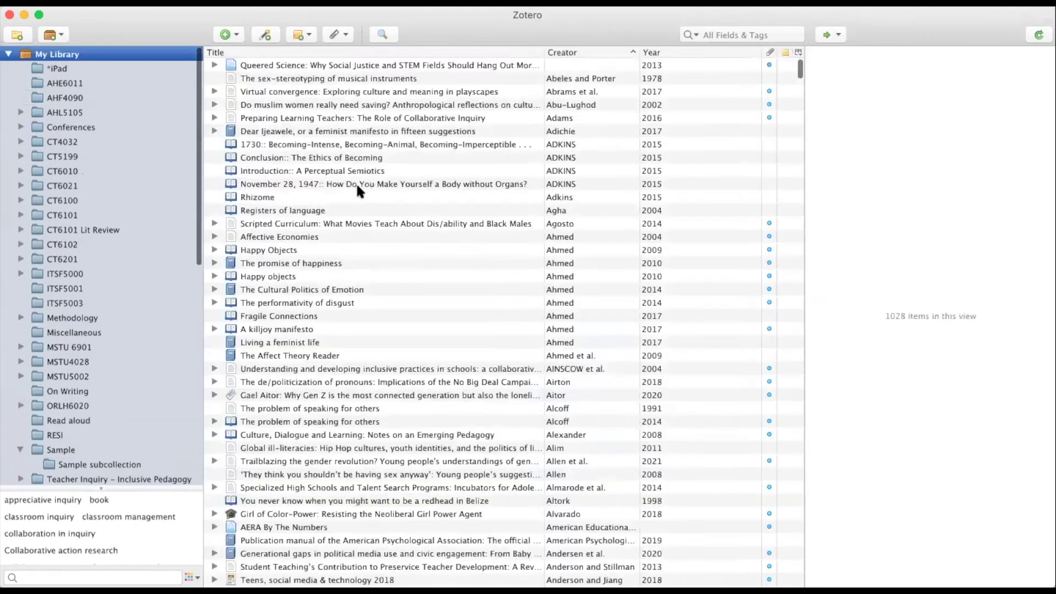
{"action": "scroll", "coordinate": [355, 182], "scroll_direction": "down", "scroll_amount": 12}
{"action": "scroll", "coordinate": [173, 243], "scroll_direction": "down", "scroll_amount": 3}
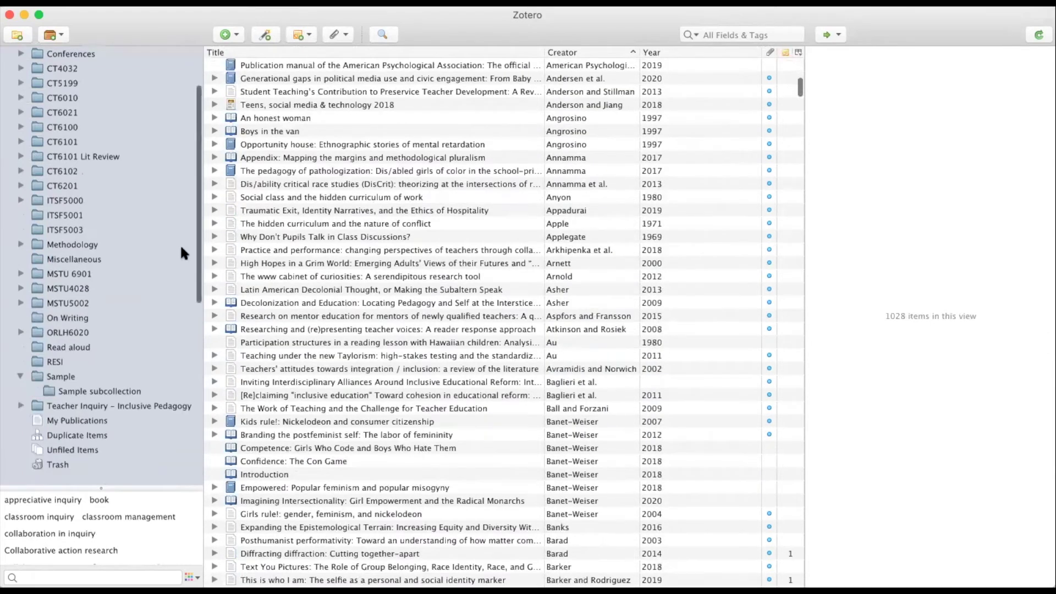
{"action": "scroll", "coordinate": [179, 243], "scroll_direction": "down", "scroll_amount": 3}
{"action": "scroll", "coordinate": [458, 226], "scroll_direction": "down", "scroll_amount": 5}
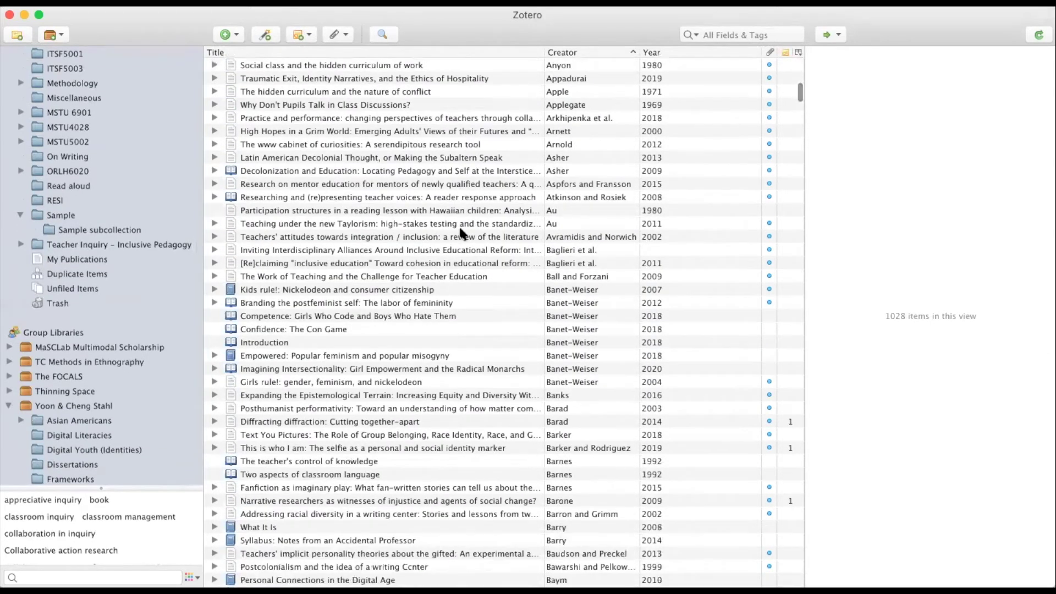
{"action": "scroll", "coordinate": [460, 229], "scroll_direction": "down", "scroll_amount": 5}
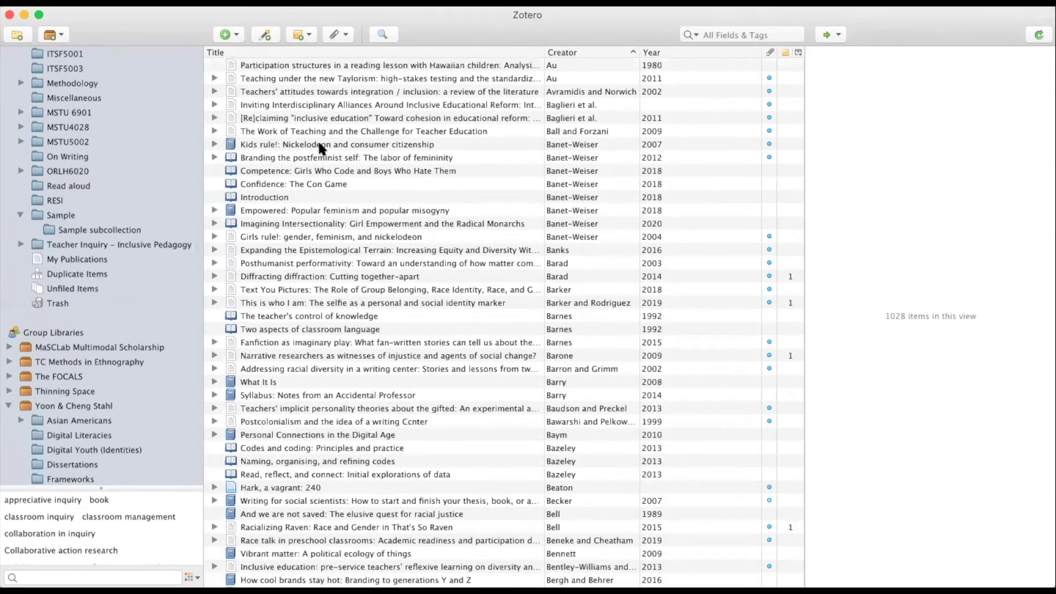
{"action": "left_click", "coordinate": [318, 144]}
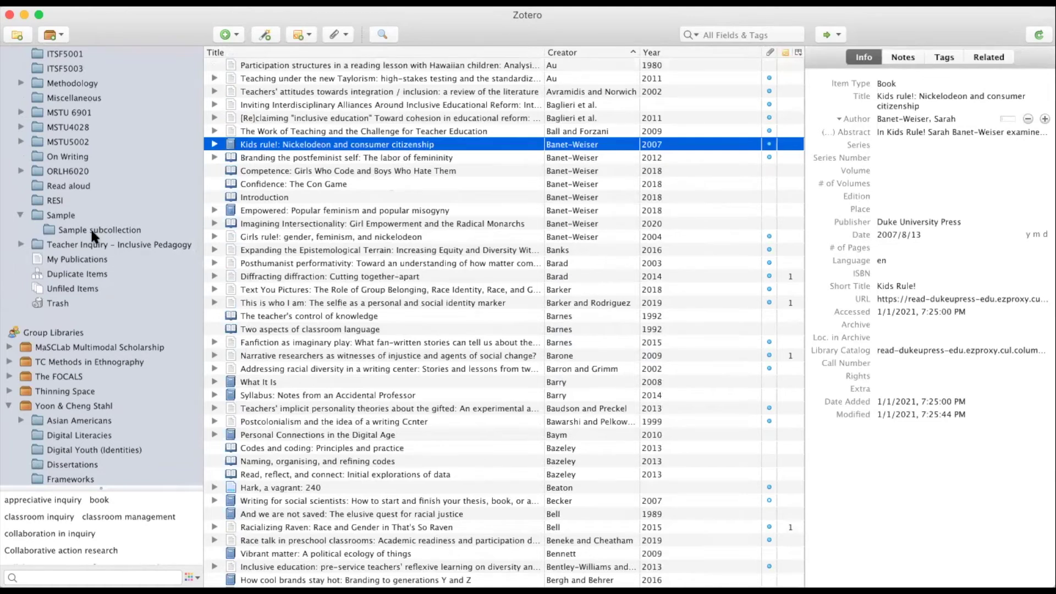
{"action": "left_click_drag", "start_coordinate": [85, 227], "coordinate": [84, 228]}
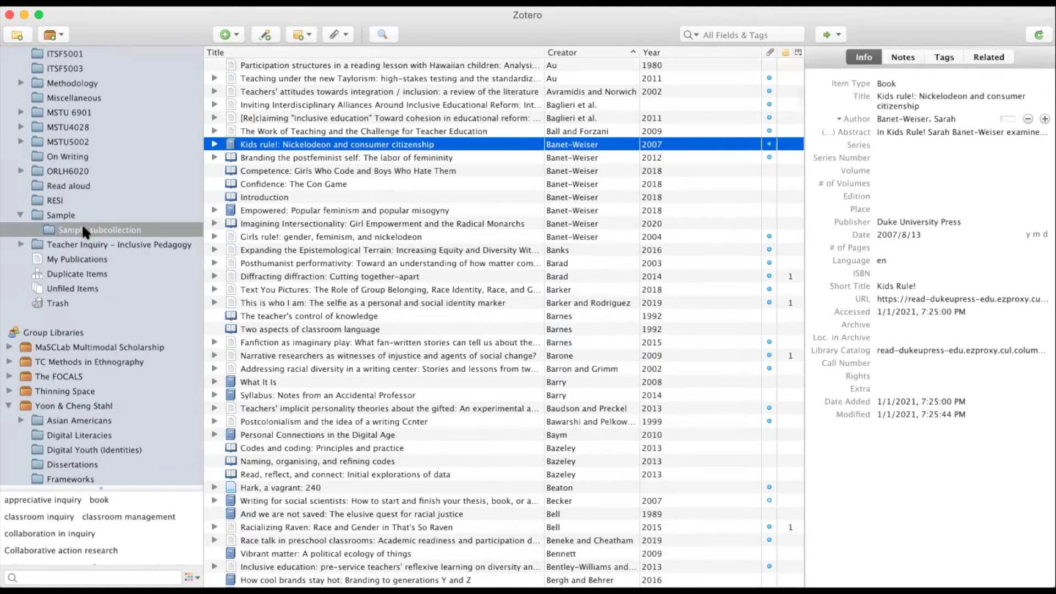
{"action": "left_click", "coordinate": [282, 236]}
{"action": "left_click_drag", "start_coordinate": [80, 228], "coordinate": [75, 231]}
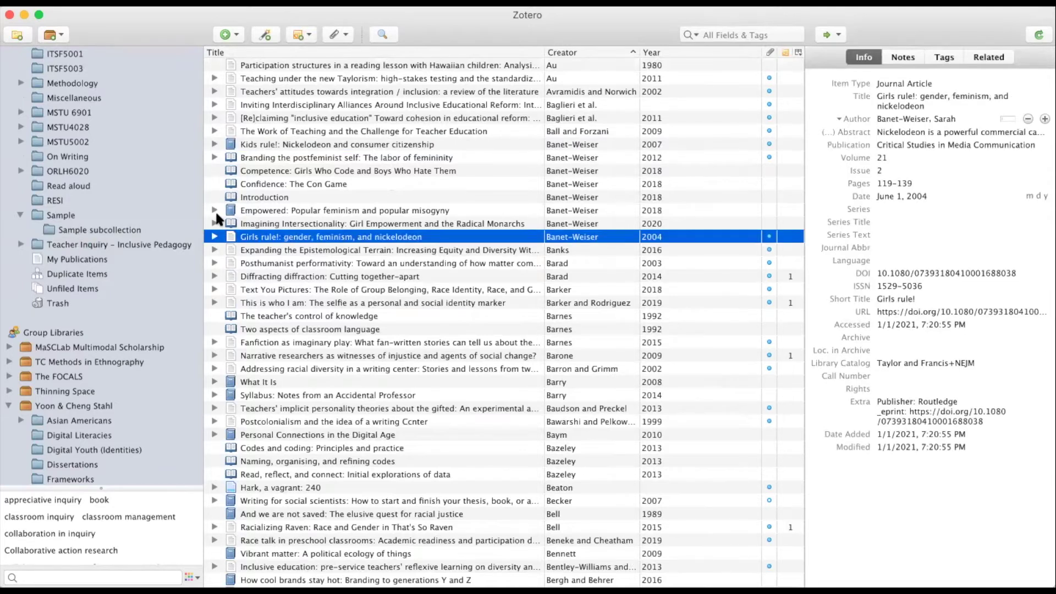
Add the article "Coloring memories and imaginations of 'home'" from My Library to the Sample subcollection.
{"action": "scroll", "coordinate": [393, 338], "scroll_direction": "down", "scroll_amount": 10}
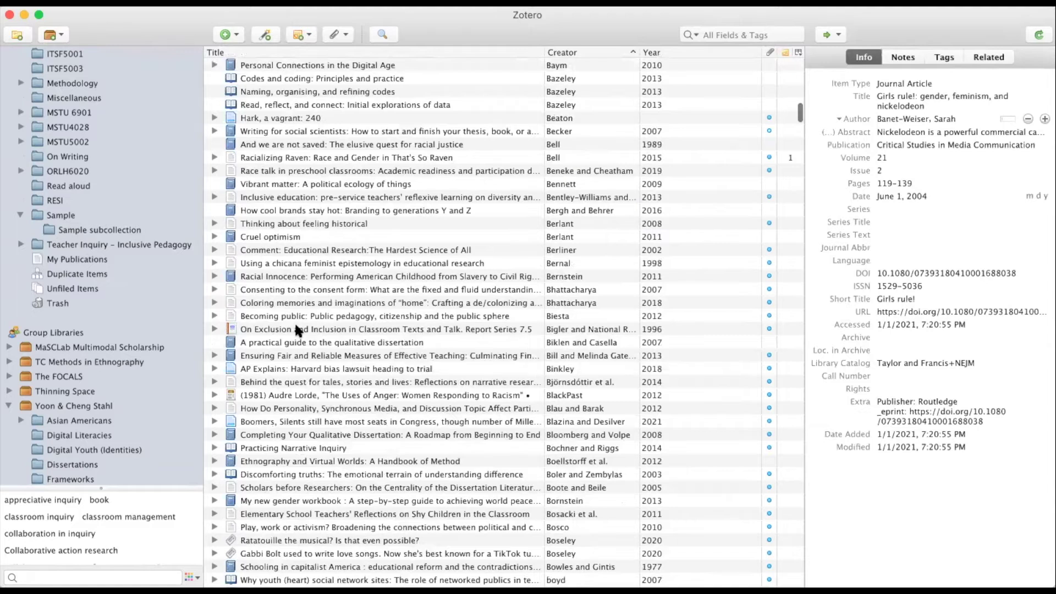
{"action": "left_click", "coordinate": [275, 304]}
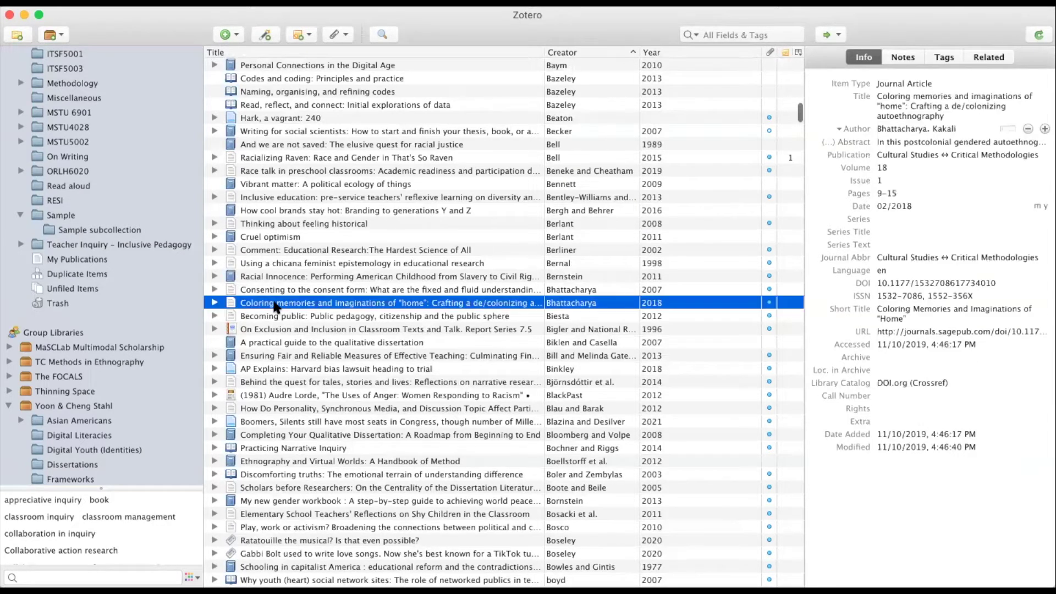
{"action": "mouse_move", "coordinate": [76, 227]}
{"action": "left_mouse_down"}
{"action": "mouse_move", "coordinate": [87, 217]}
{"action": "mouse_move", "coordinate": [74, 226]}
{"action": "left_mouse_up"}
Add the article "On being a slow reader" from My Library to the parent Sample collection.
{"action": "scroll", "coordinate": [322, 293], "scroll_direction": "down", "scroll_amount": 1}
{"action": "scroll", "coordinate": [325, 298], "scroll_direction": "down", "scroll_amount": 10}
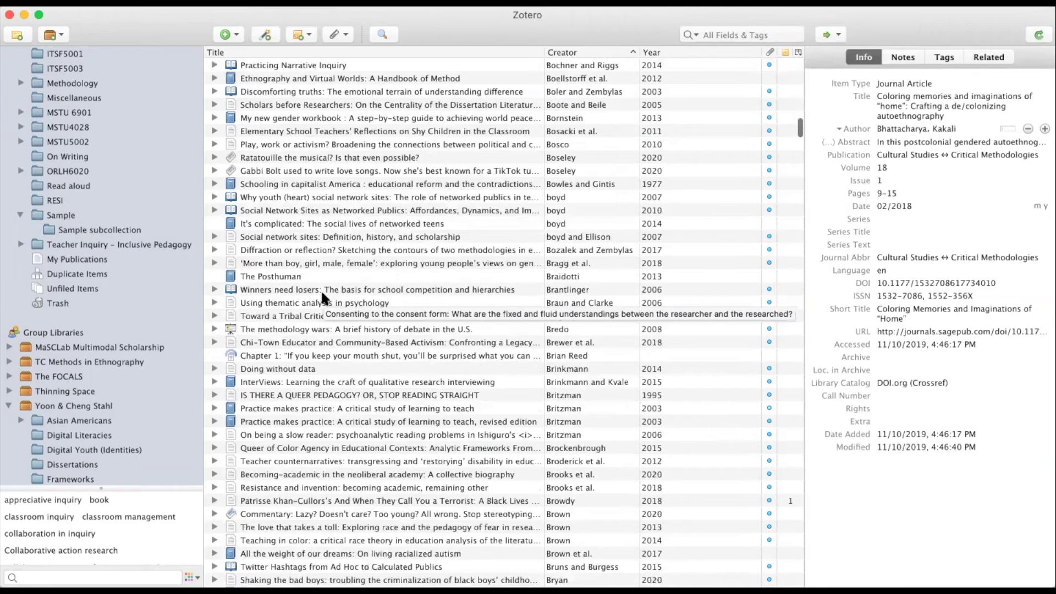
{"action": "left_click", "coordinate": [323, 435]}
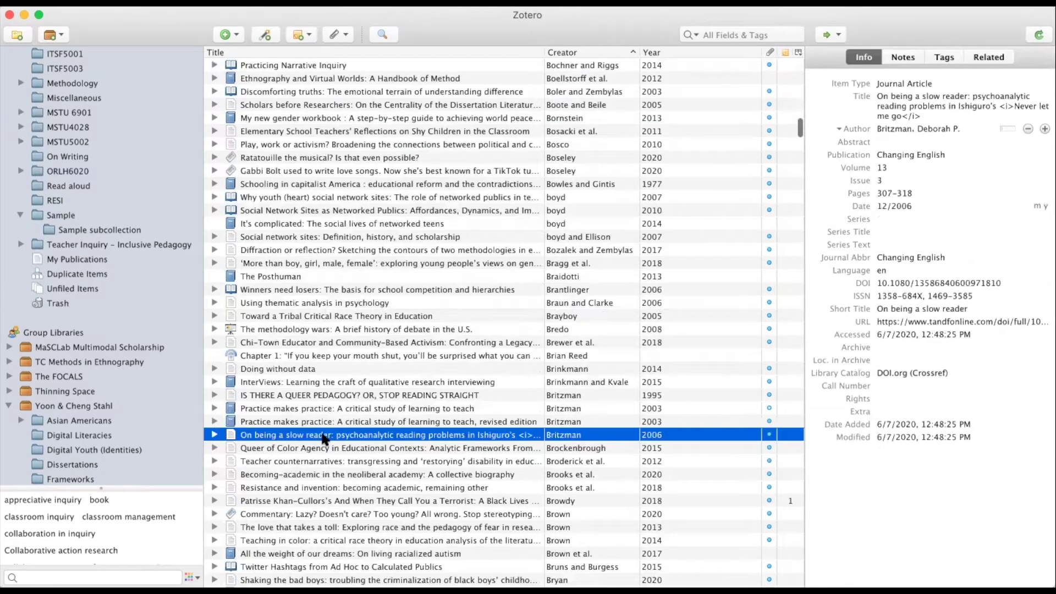
{"action": "left_click_drag", "start_coordinate": [53, 212], "coordinate": [59, 215]}
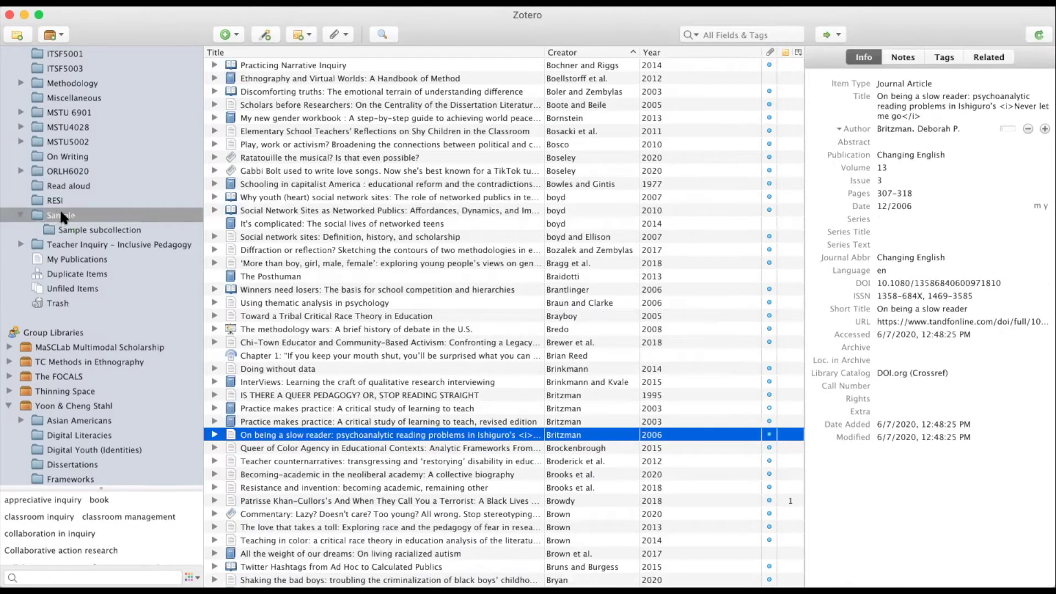
Add the article "Shaking the bad boys" to the Sample subcollection and check the contents of both the subcollection and Sample.
{"action": "scroll", "coordinate": [425, 296], "scroll_direction": "down", "scroll_amount": 5}
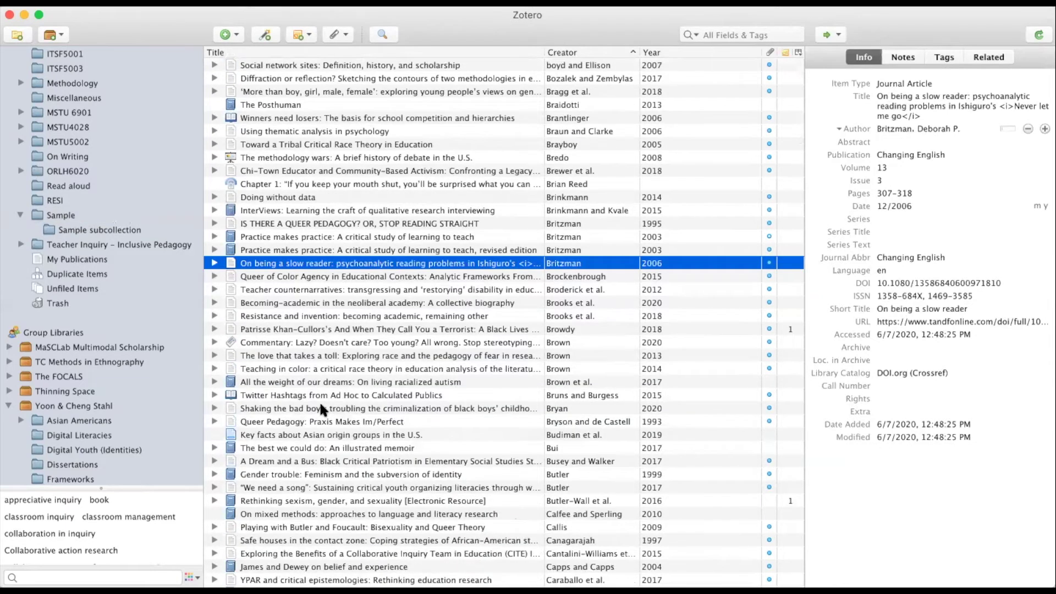
{"action": "left_click", "coordinate": [322, 408]}
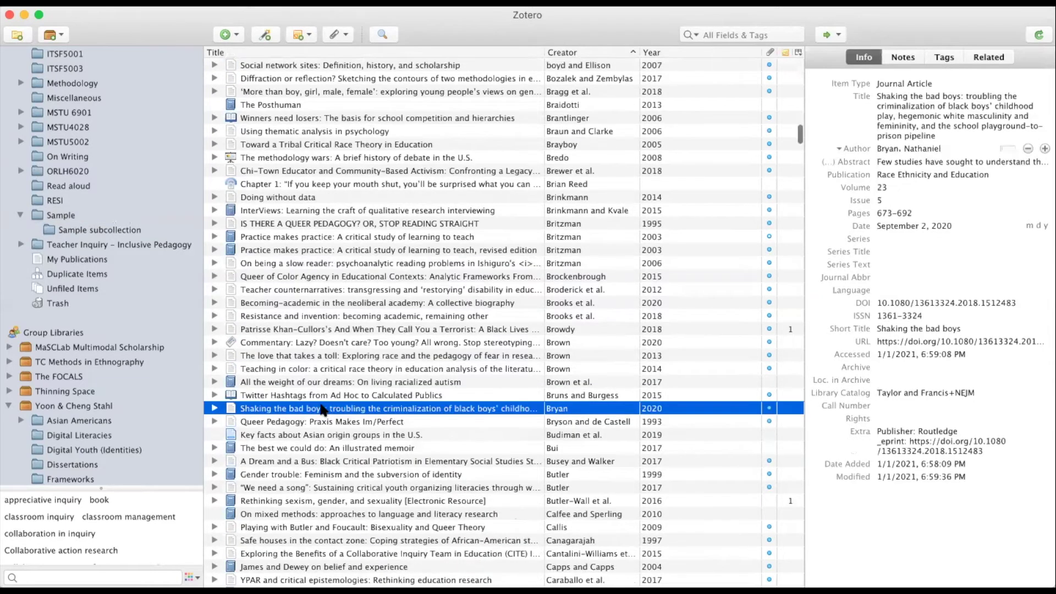
{"action": "left_click", "coordinate": [72, 225]}
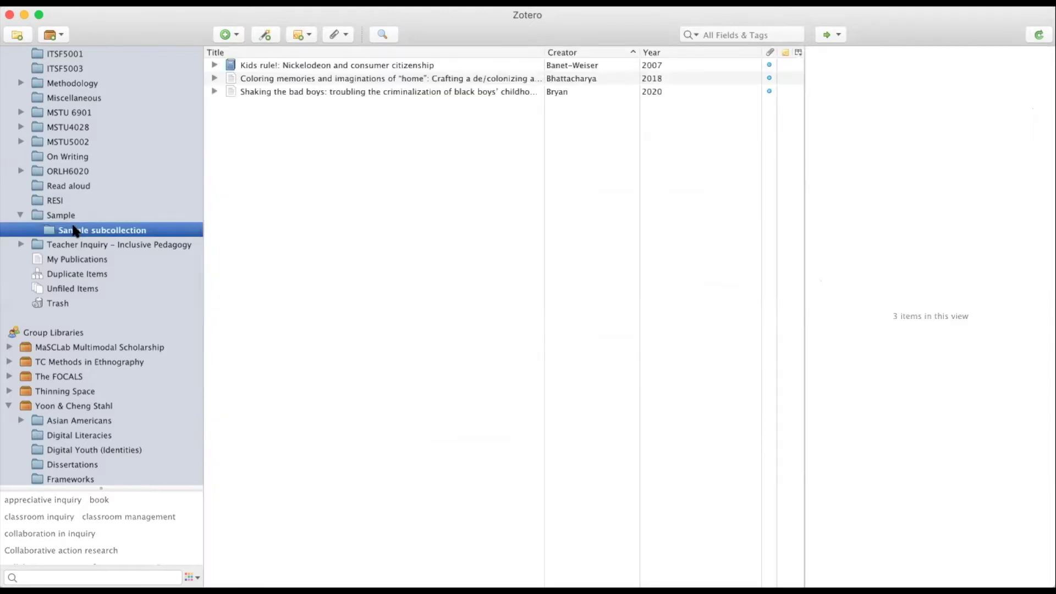
{"action": "left_click", "coordinate": [59, 214]}
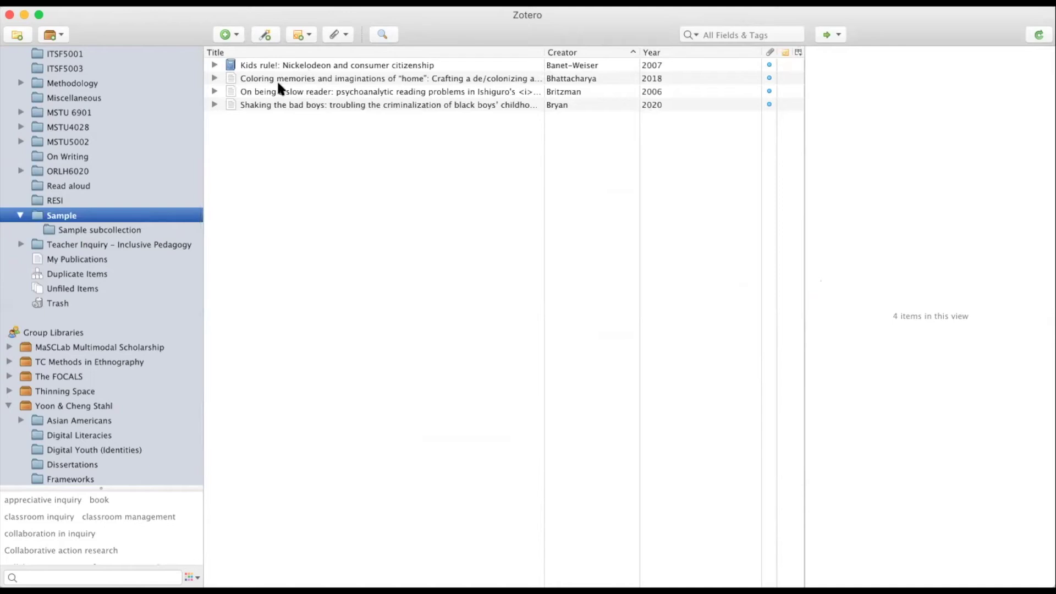
Remove the article "Shaking the bad boys" from the Sample subcollection without moving it to the trash.
{"action": "left_click", "coordinate": [93, 231]}
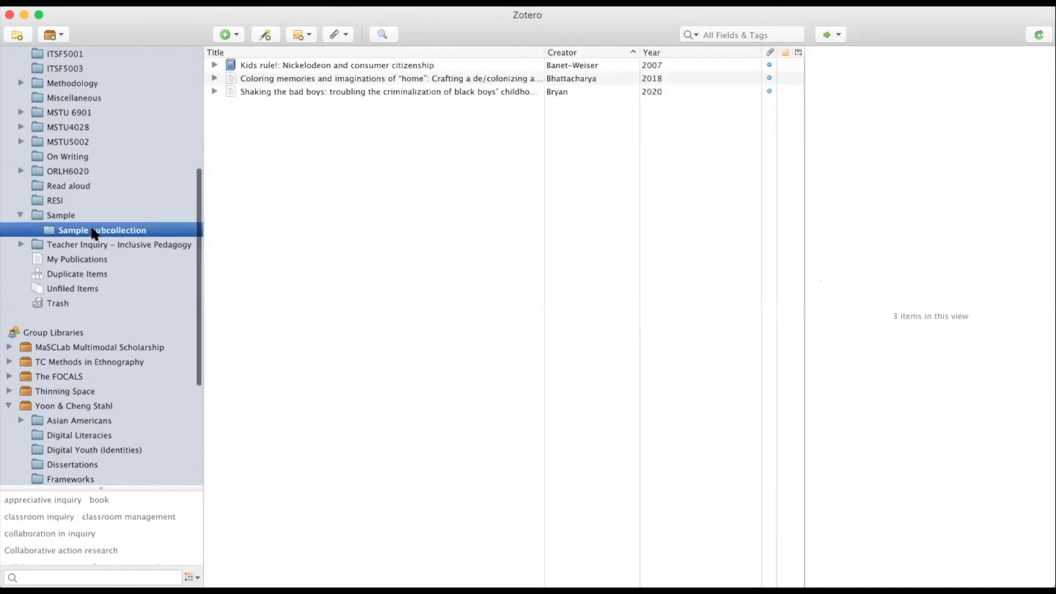
{"action": "left_click", "coordinate": [278, 92]}
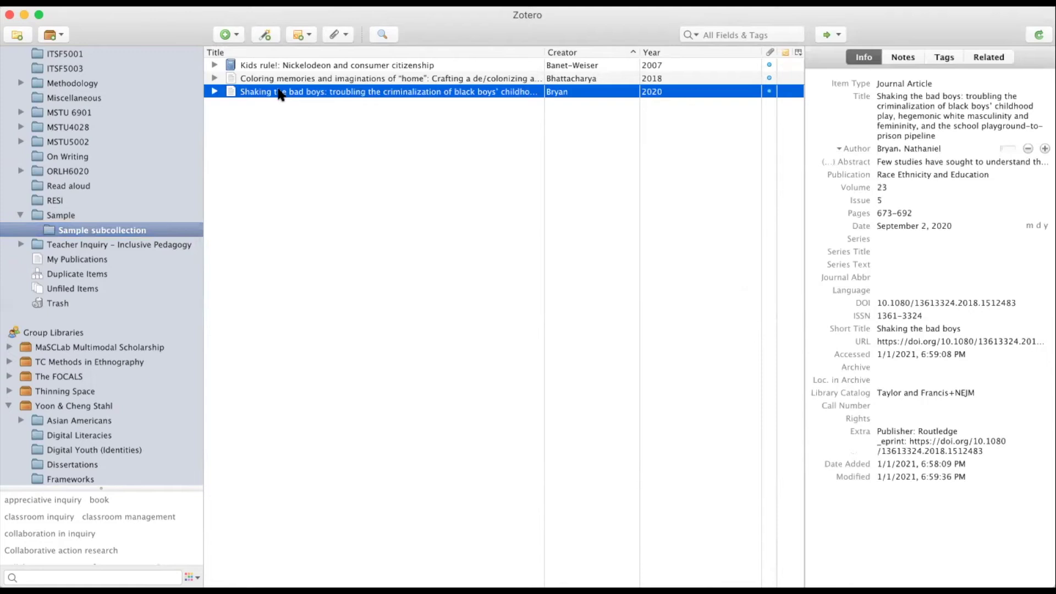
{"action": "right_click", "coordinate": [278, 93]}
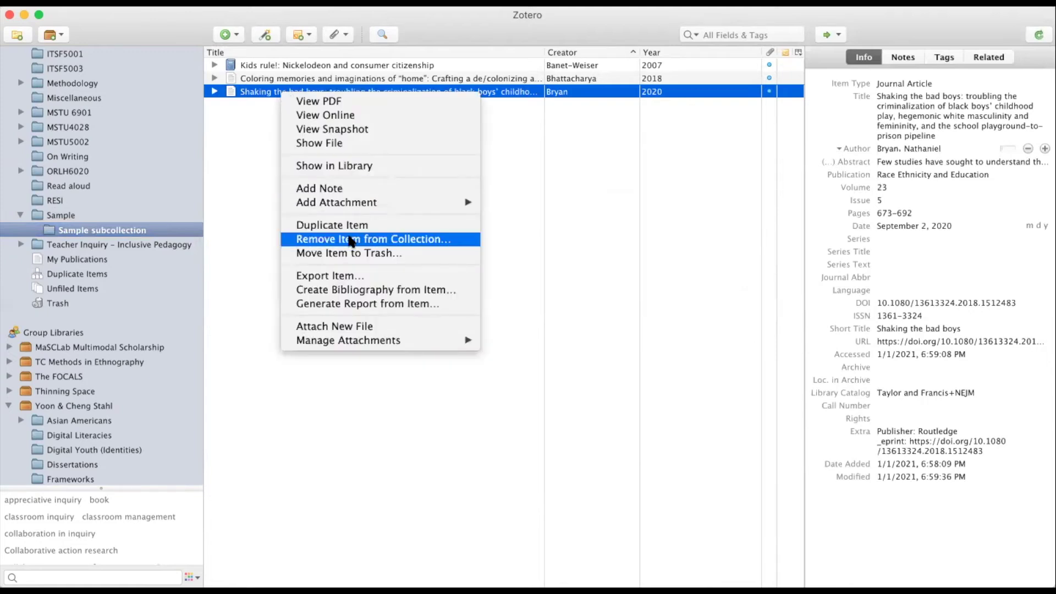
{"action": "left_click", "coordinate": [350, 240]}
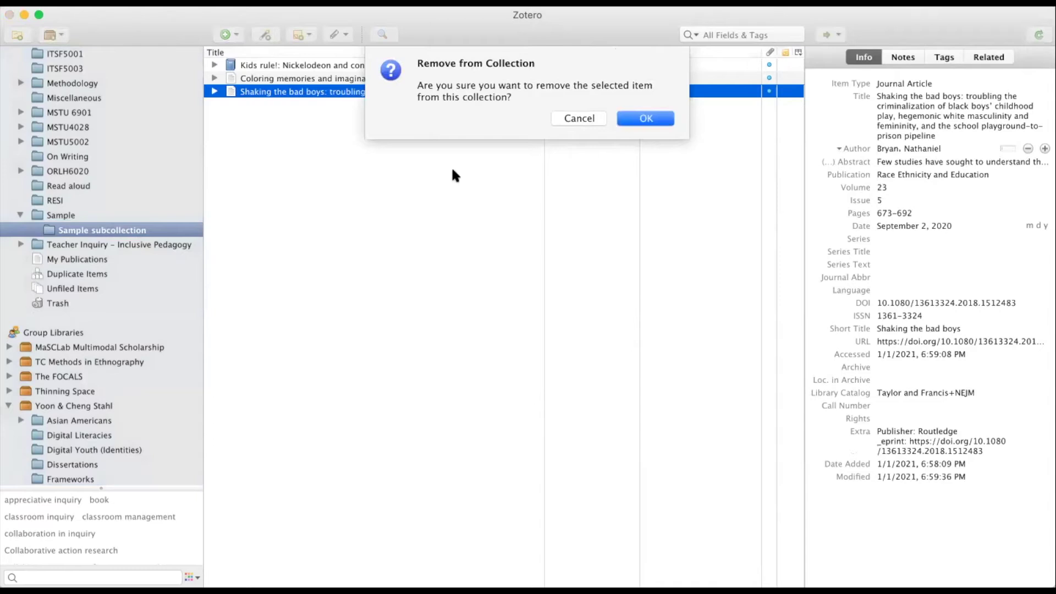
{"action": "left_click", "coordinate": [646, 118]}
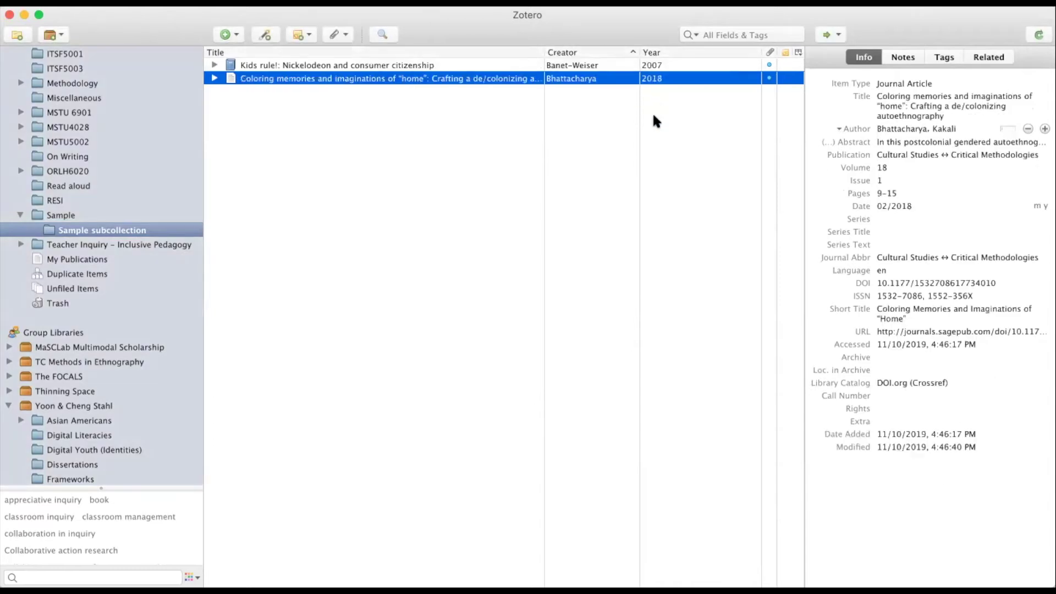
Check the Sample collection, and search My Library by the author's surname to locate the article "Shaking the bad boys".
{"action": "left_click", "coordinate": [53, 215]}
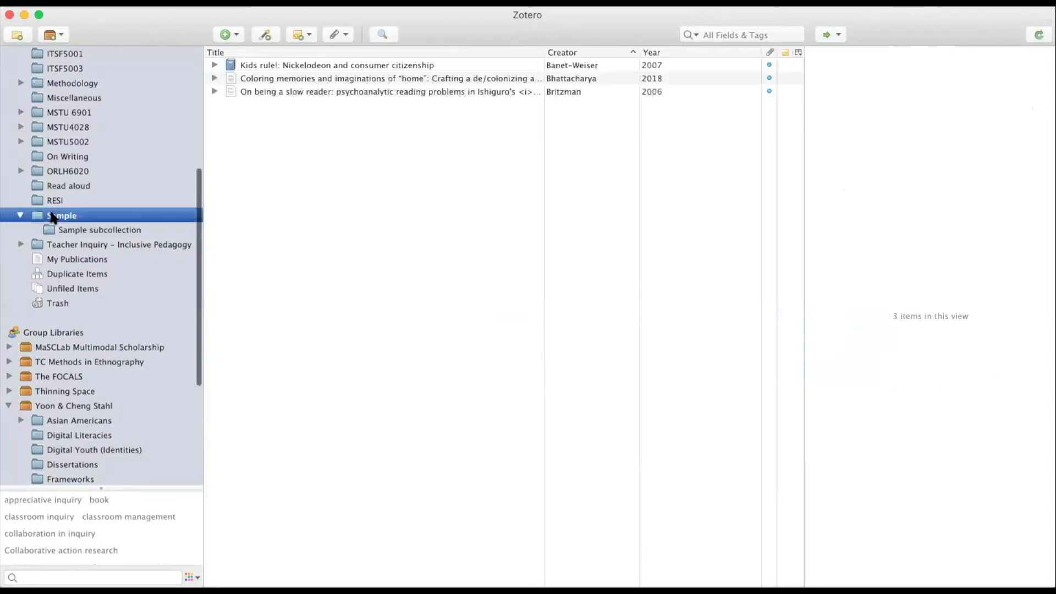
{"action": "scroll", "coordinate": [88, 132], "scroll_direction": "up", "scroll_amount": 8}
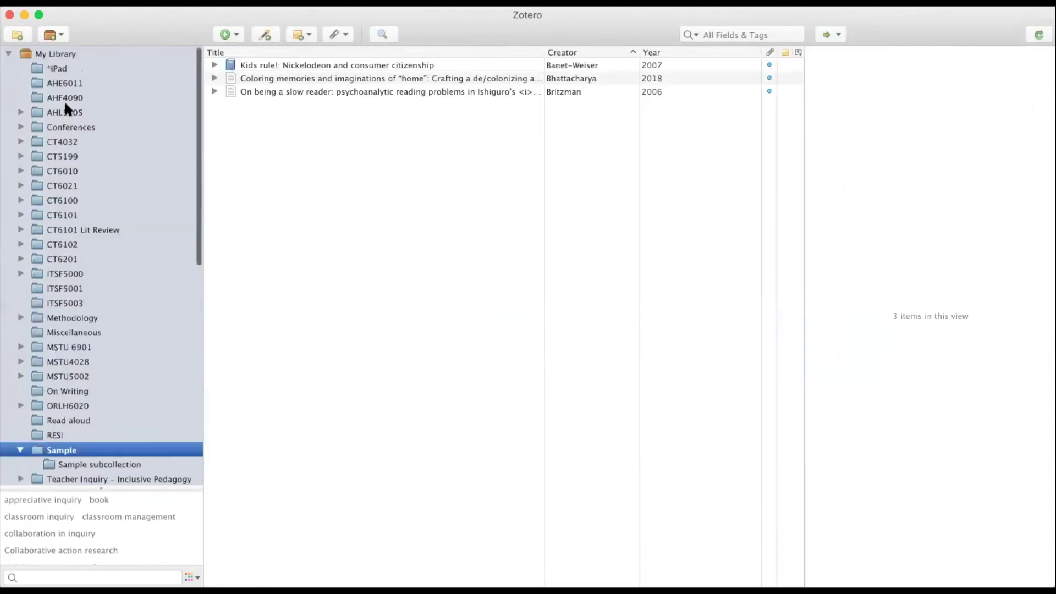
{"action": "left_click", "coordinate": [55, 54]}
{"action": "left_click", "coordinate": [729, 35]}
{"action": "type", "text": "bryan"}
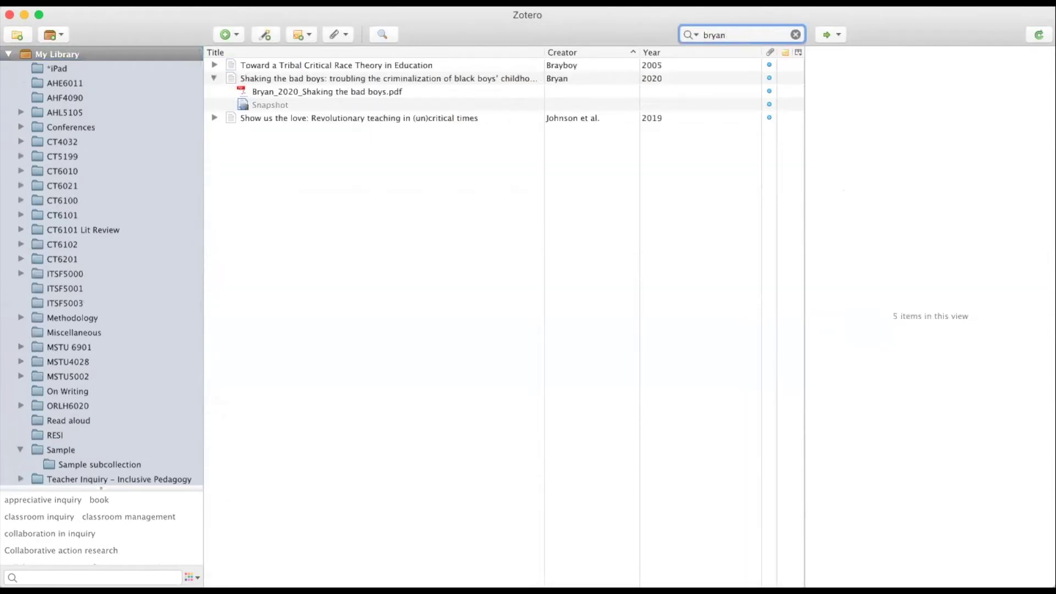
{"action": "left_click", "coordinate": [361, 78]}
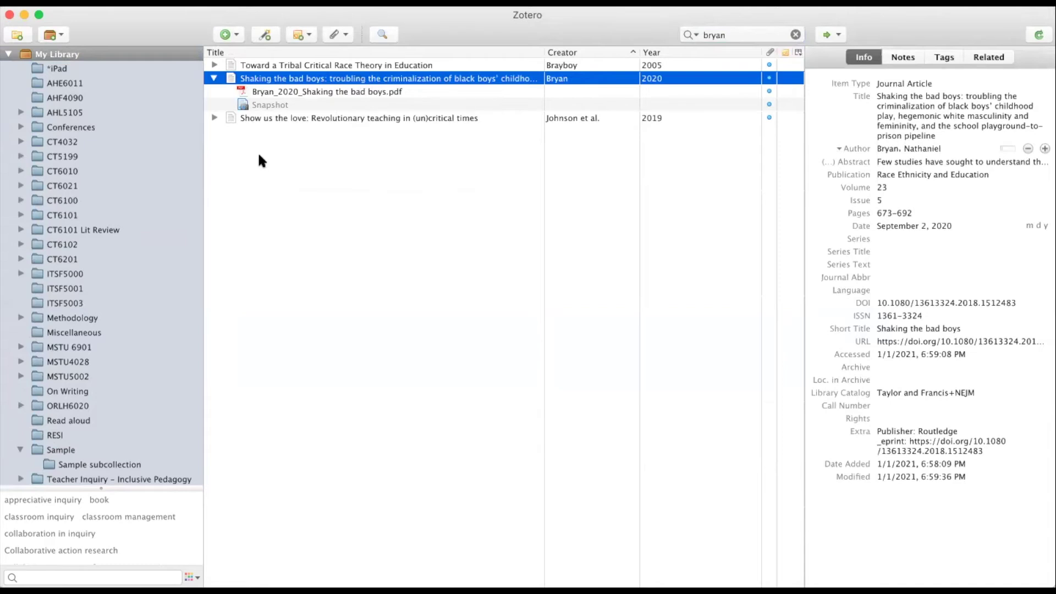
Compare the items listed in the Sample subcollection with those in its parent Sample collection.
{"action": "scroll", "coordinate": [156, 279], "scroll_direction": "down", "scroll_amount": 10}
{"action": "scroll", "coordinate": [110, 198], "scroll_direction": "up", "scroll_amount": 6}
{"action": "left_click", "coordinate": [86, 259]}
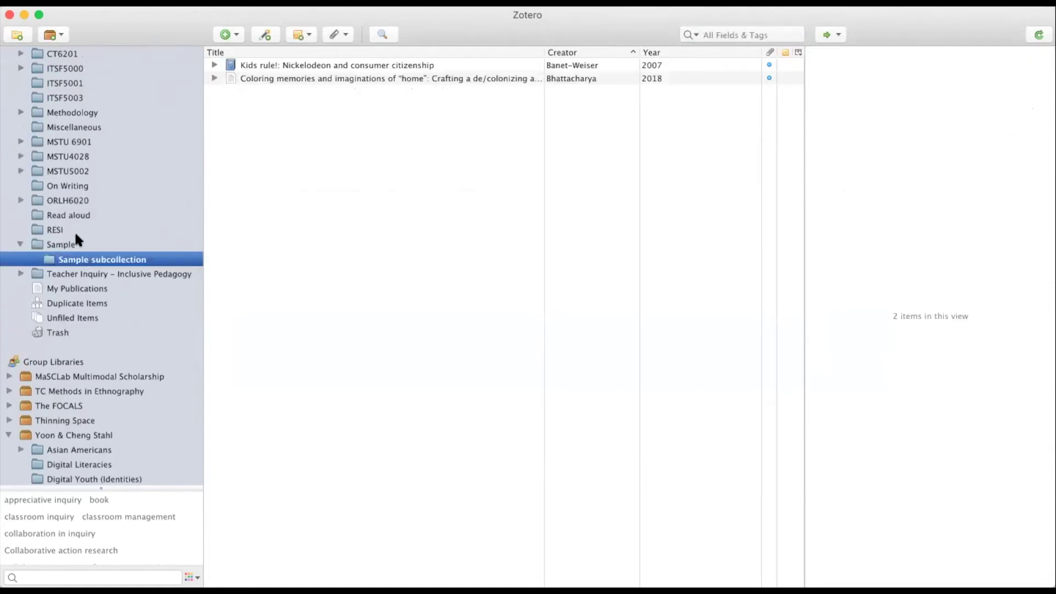
{"action": "left_click", "coordinate": [76, 244]}
{"action": "left_click", "coordinate": [68, 263]}
{"action": "left_click", "coordinate": [285, 80]}
{"action": "right_click", "coordinate": [286, 77]}
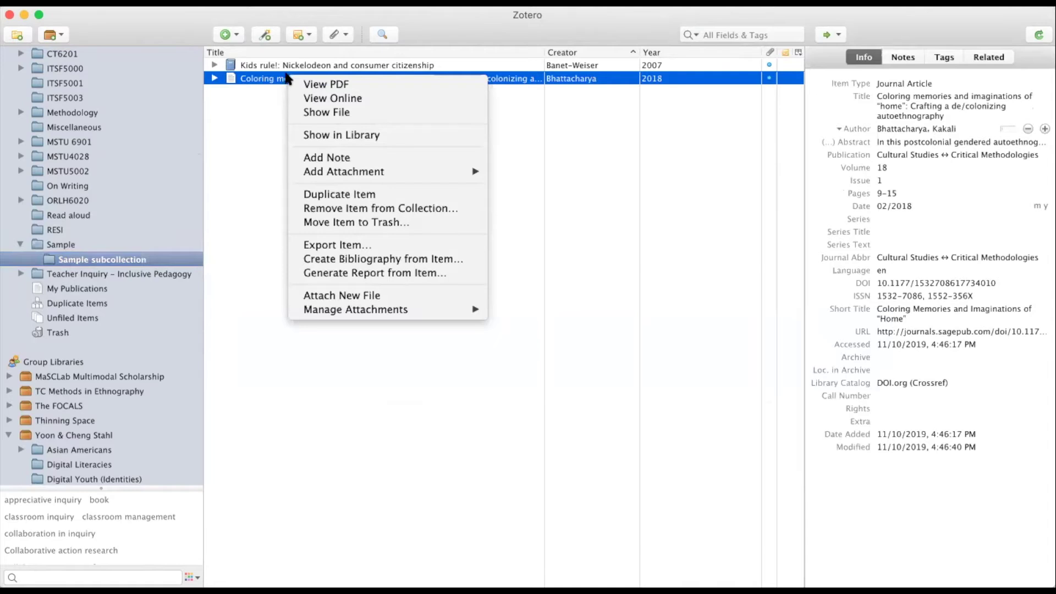
{"action": "left_click", "coordinate": [333, 222]}
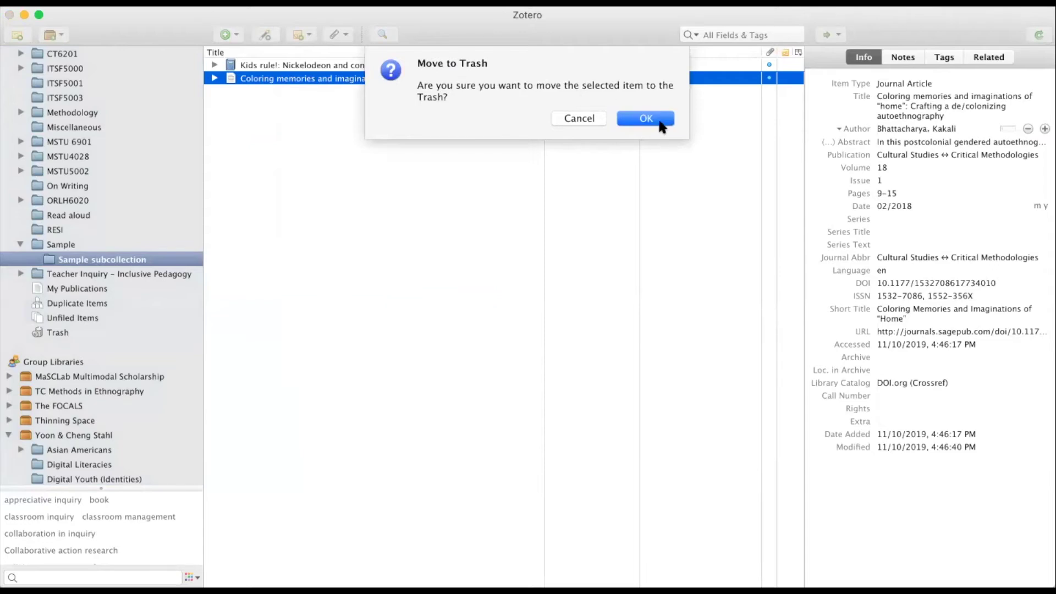
{"action": "left_click", "coordinate": [579, 119]}
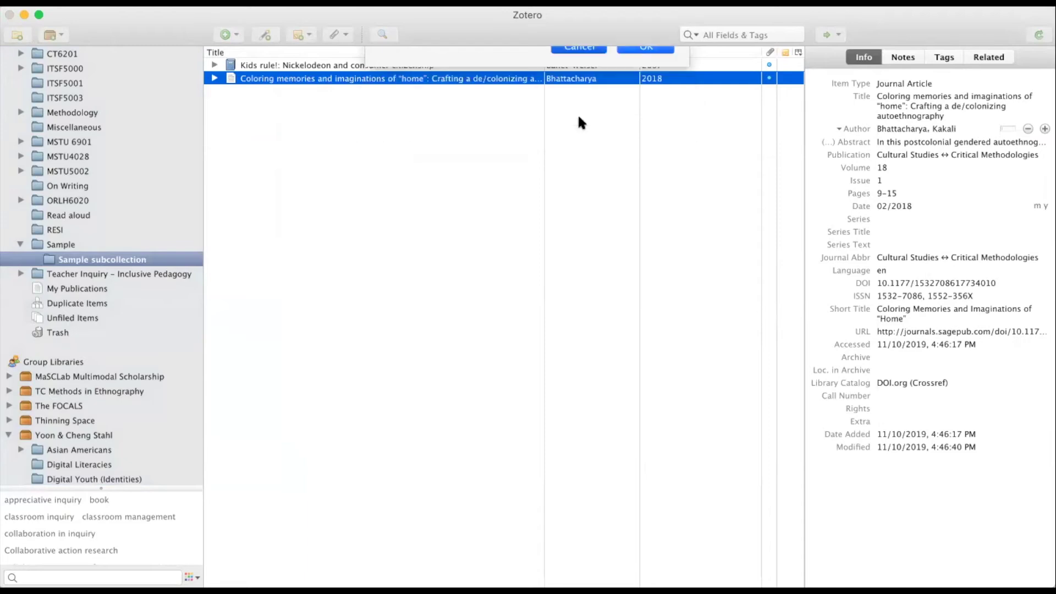
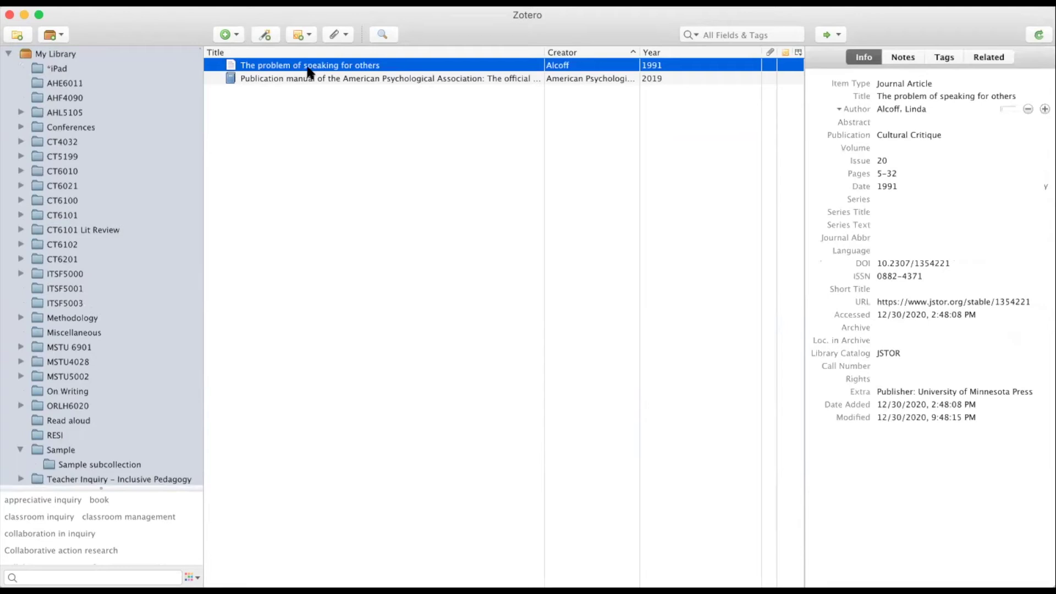
Look through the collections and open the Unfiled Items of My Library.
{"action": "left_click", "coordinate": [90, 231]}
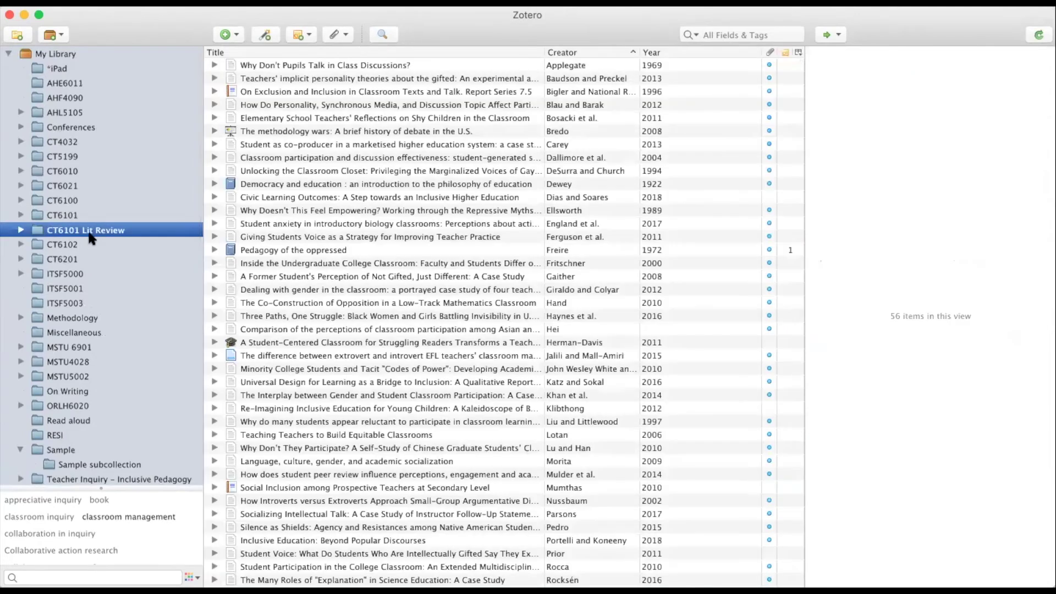
{"action": "scroll", "coordinate": [82, 127], "scroll_direction": "down", "scroll_amount": 10}
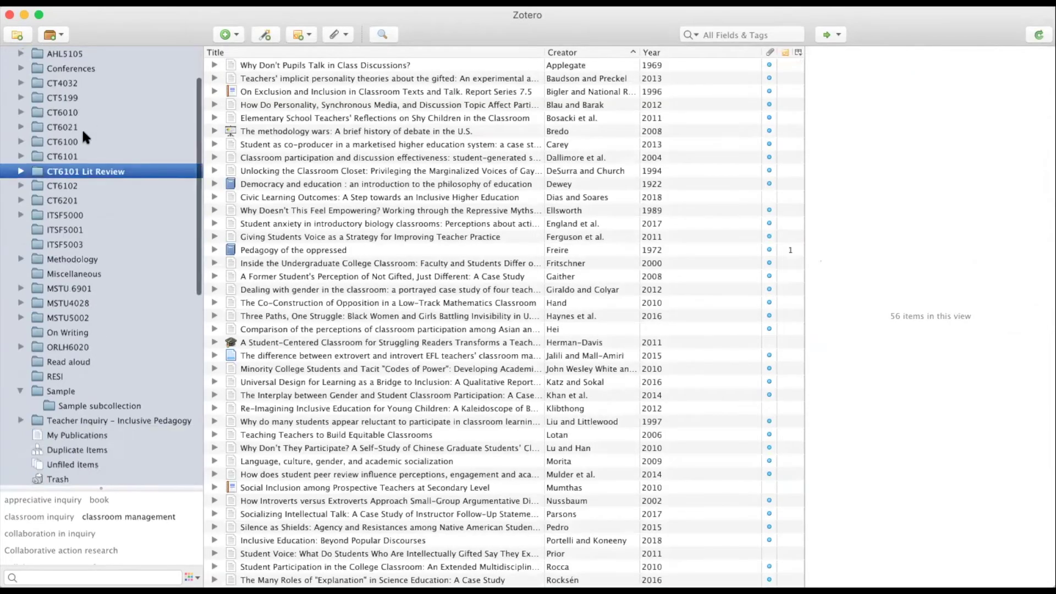
{"action": "left_click", "coordinate": [74, 451]}
{"action": "scroll", "coordinate": [108, 286], "scroll_direction": "up", "scroll_amount": 10}
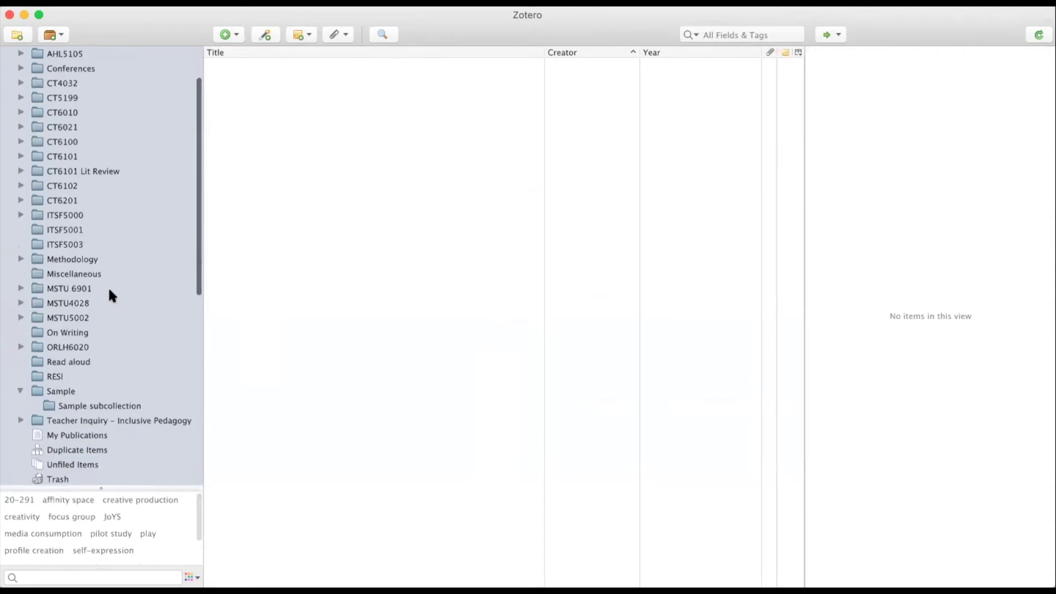
{"action": "scroll", "coordinate": [126, 264], "scroll_direction": "down", "scroll_amount": 10}
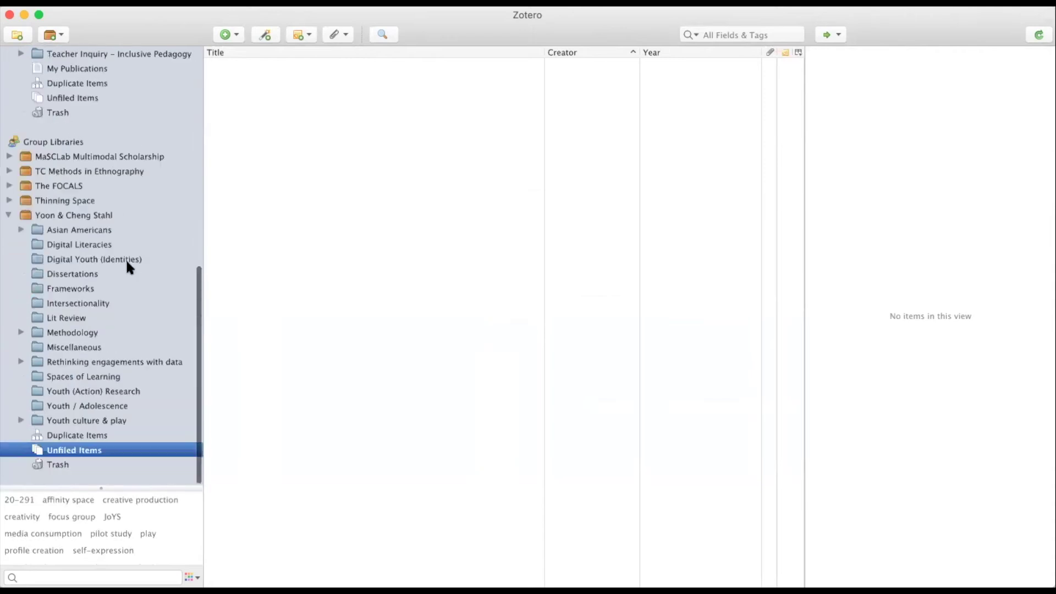
{"action": "scroll", "coordinate": [129, 267], "scroll_direction": "up", "scroll_amount": 5}
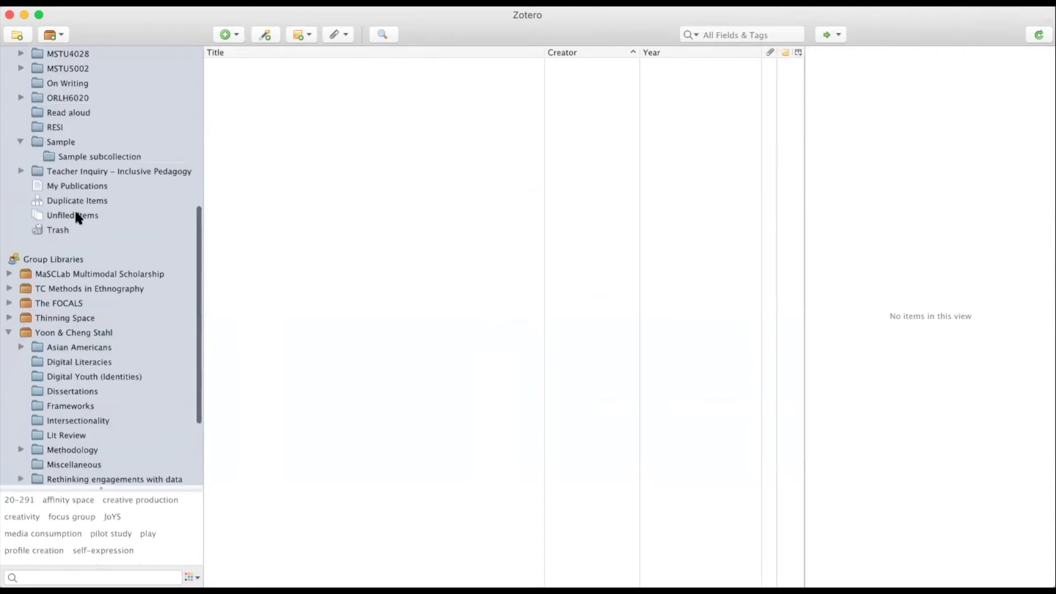
{"action": "left_click", "coordinate": [76, 214]}
File the unfiled article "The problem of speaking for others" in the CT6101 Lit Review collection and recheck Unfiled Items.
{"action": "scroll", "coordinate": [86, 206], "scroll_direction": "up", "scroll_amount": 10}
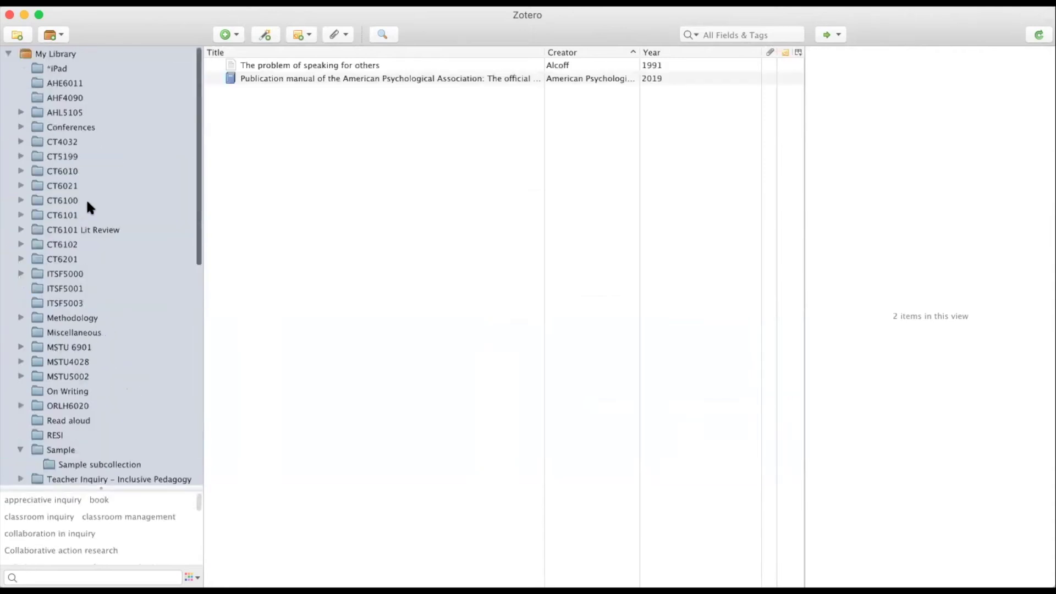
{"action": "left_click", "coordinate": [298, 68]}
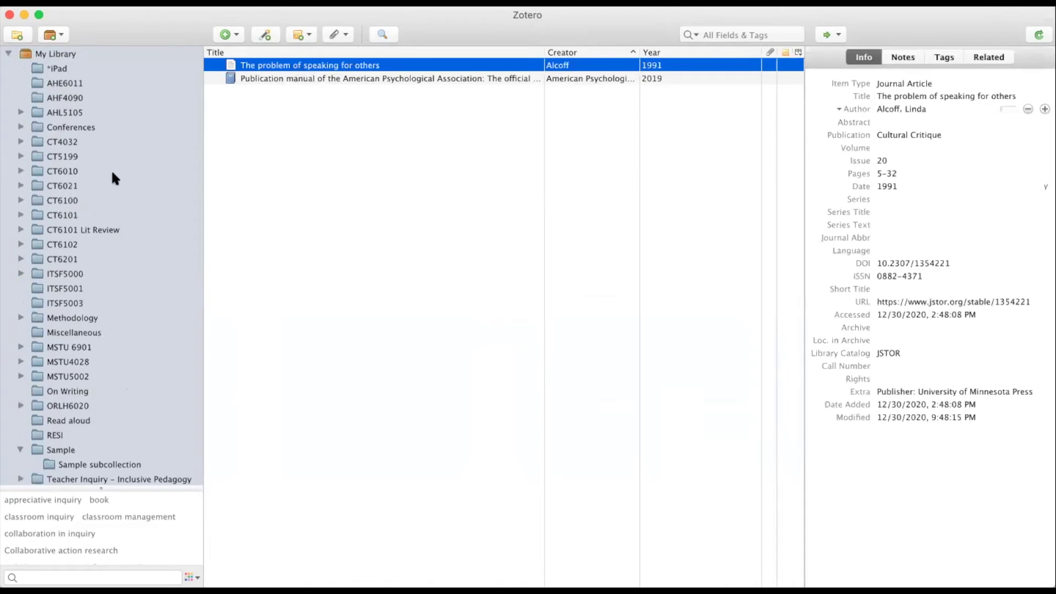
{"action": "left_click_drag", "start_coordinate": [69, 240], "coordinate": [87, 226]}
{"action": "scroll", "coordinate": [87, 226], "scroll_direction": "down", "scroll_amount": 10}
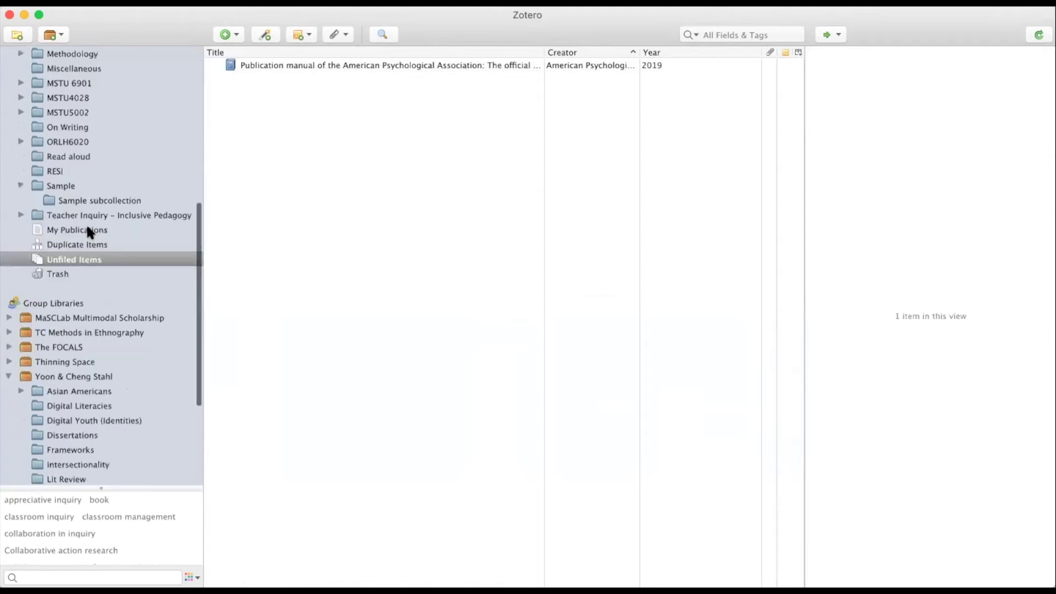
{"action": "left_click", "coordinate": [59, 246]}
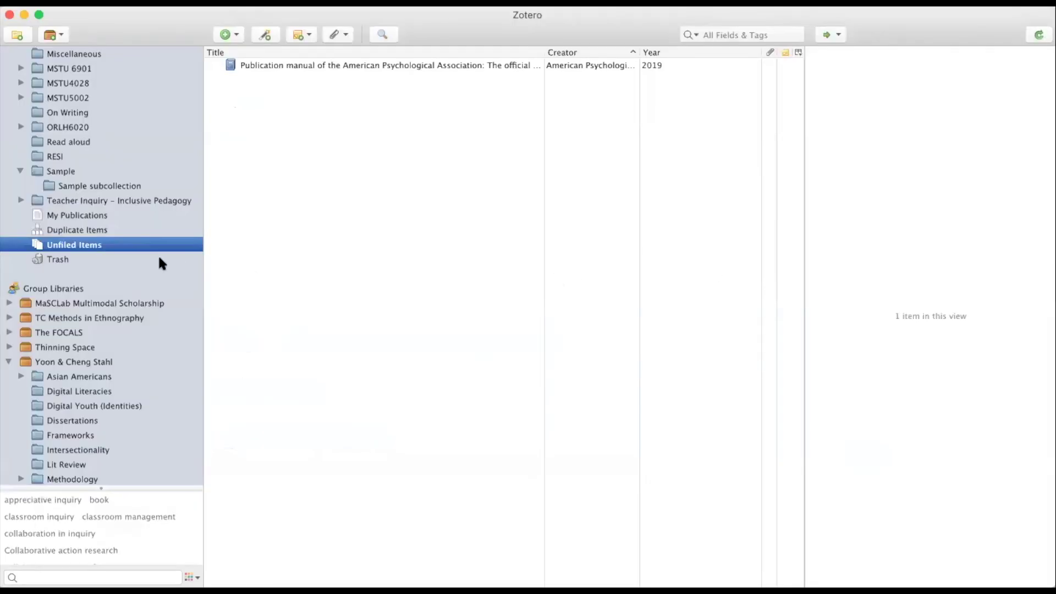
Return to the full My Library item list and activate the All Fields & Tags search.
{"action": "scroll", "coordinate": [159, 258], "scroll_direction": "up", "scroll_amount": 10}
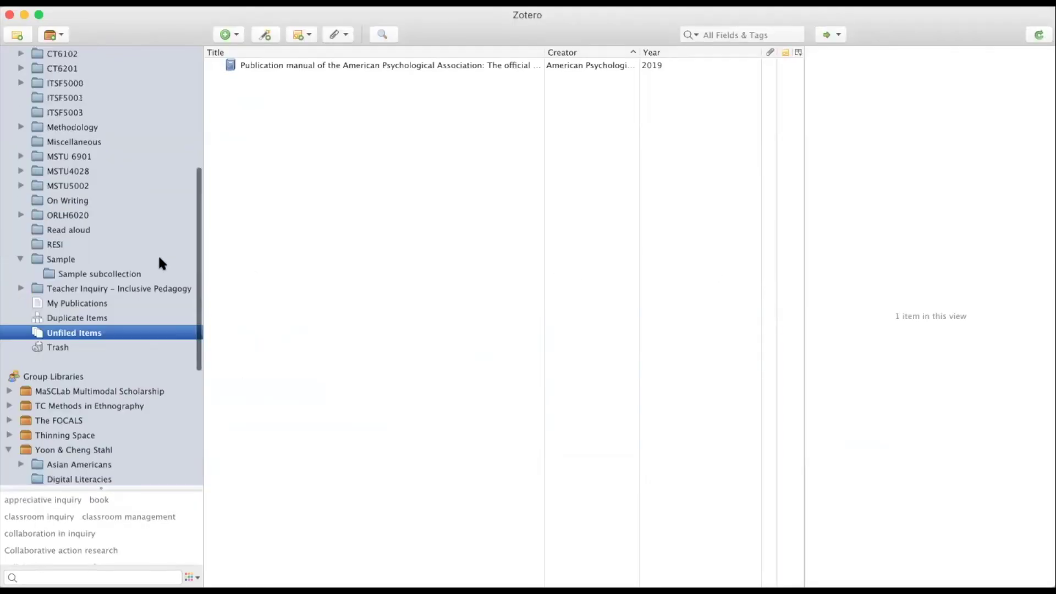
{"action": "left_click", "coordinate": [67, 53]}
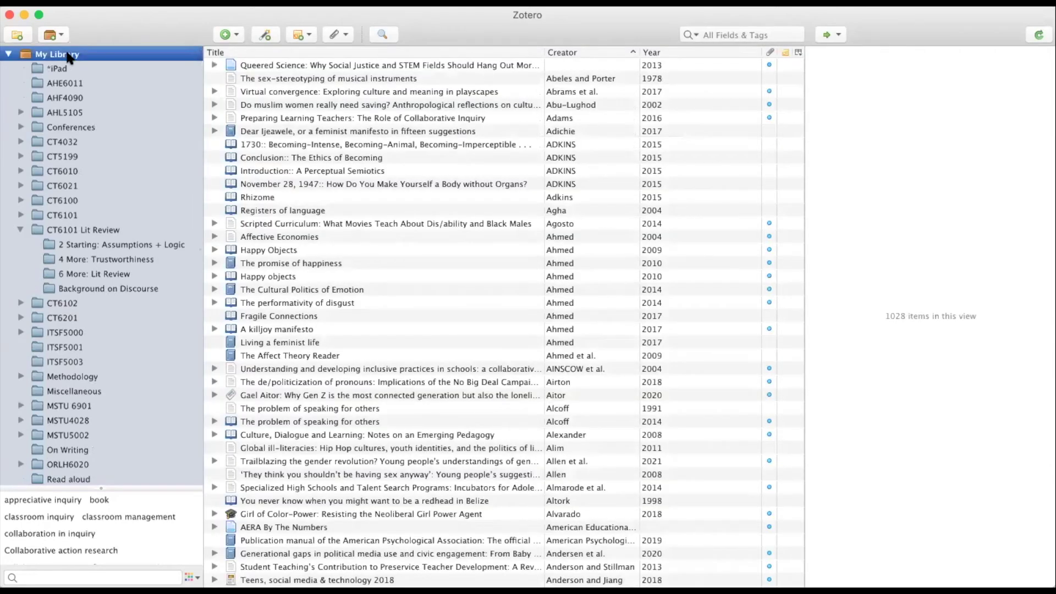
{"action": "left_click", "coordinate": [735, 33]}
{"action": "scroll", "coordinate": [189, 341], "scroll_direction": "down", "scroll_amount": 5}
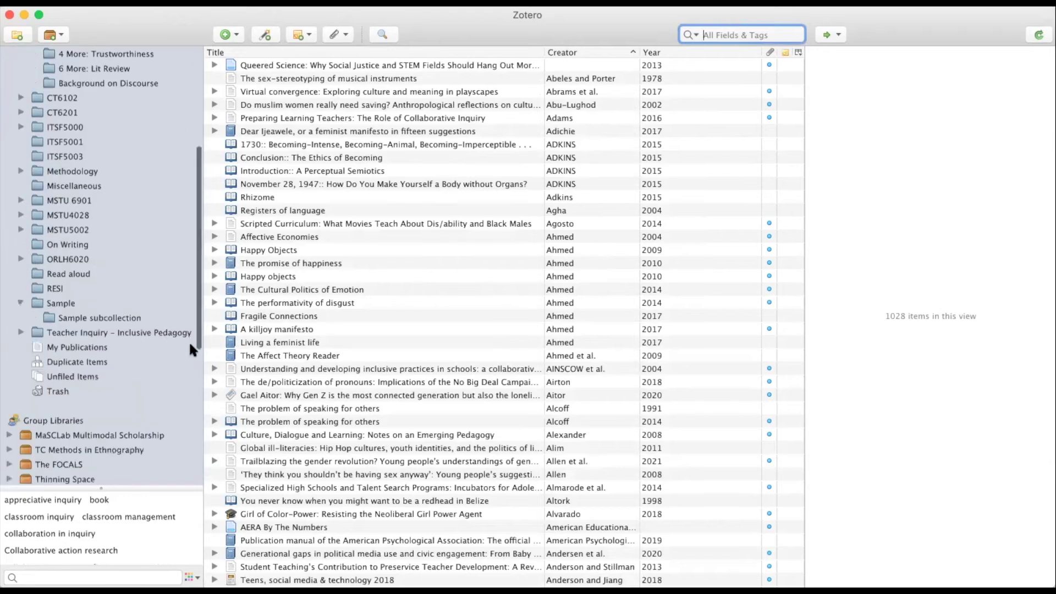
Find the IJoC tag in the tag selector and filter My Library by it.
{"action": "scroll", "coordinate": [189, 341], "scroll_direction": "down", "scroll_amount": 5}
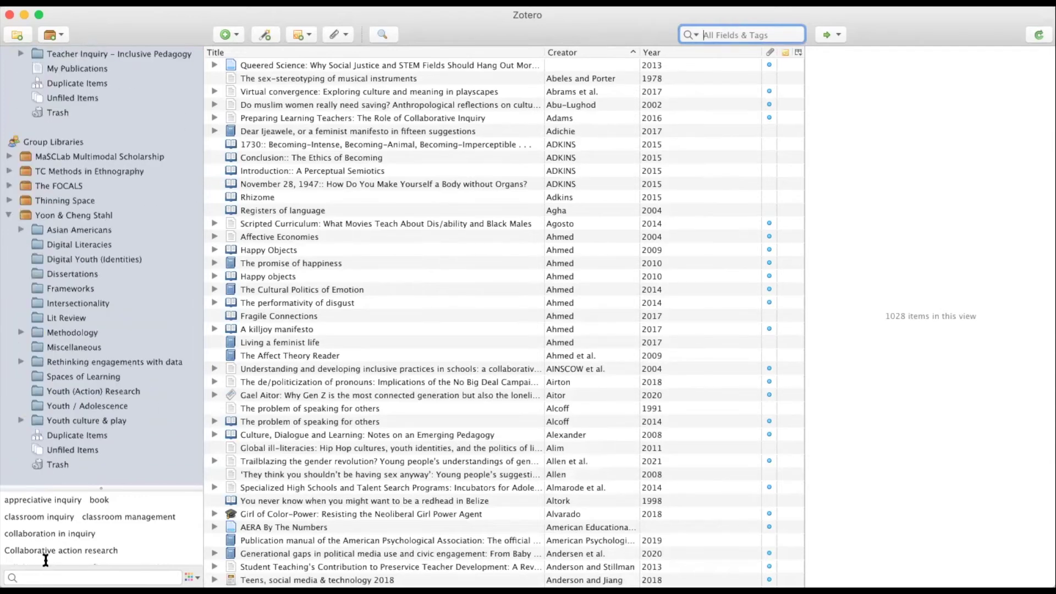
{"action": "left_click", "coordinate": [35, 576]}
{"action": "type", "text": "ijoc"}
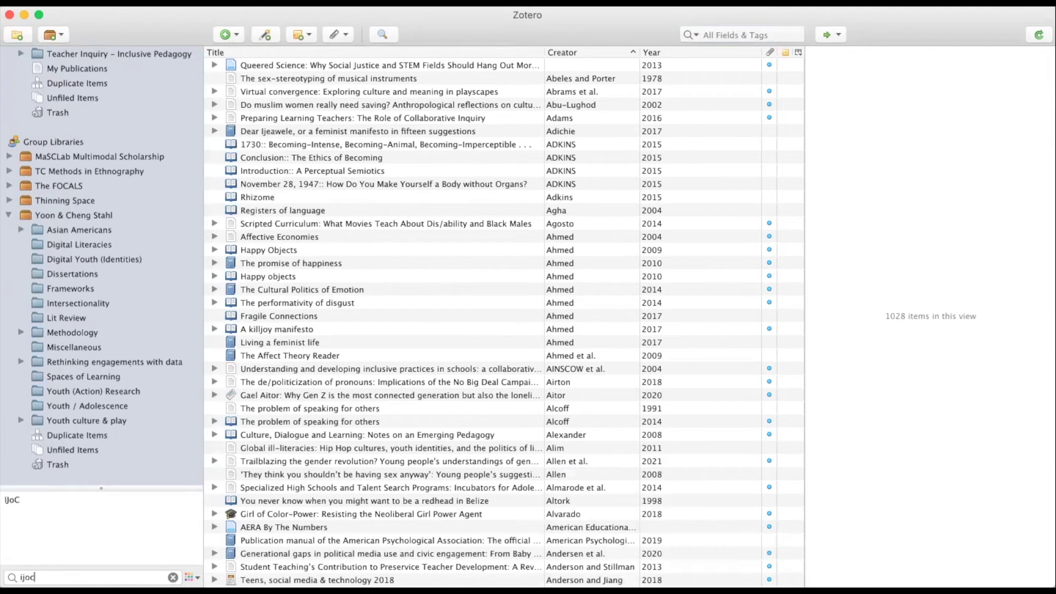
{"action": "left_click", "coordinate": [12, 500]}
{"action": "left_click", "coordinate": [16, 501]}
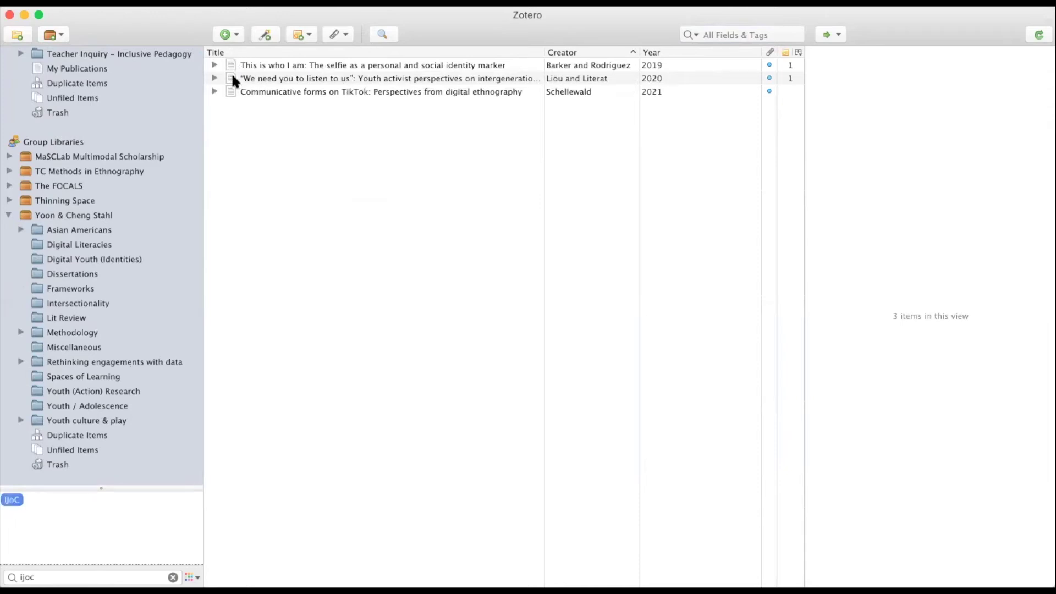
{"action": "scroll", "coordinate": [121, 190], "scroll_direction": "up", "scroll_amount": 15}
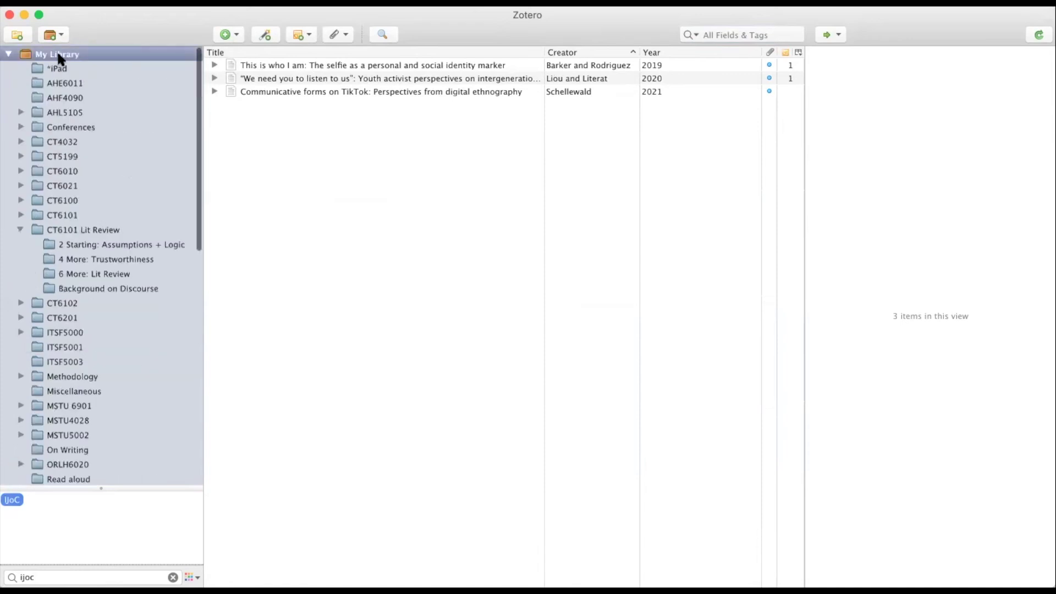
Check where the IJoC tag appears among the tags of each of the filtered articles.
{"action": "left_click", "coordinate": [418, 65]}
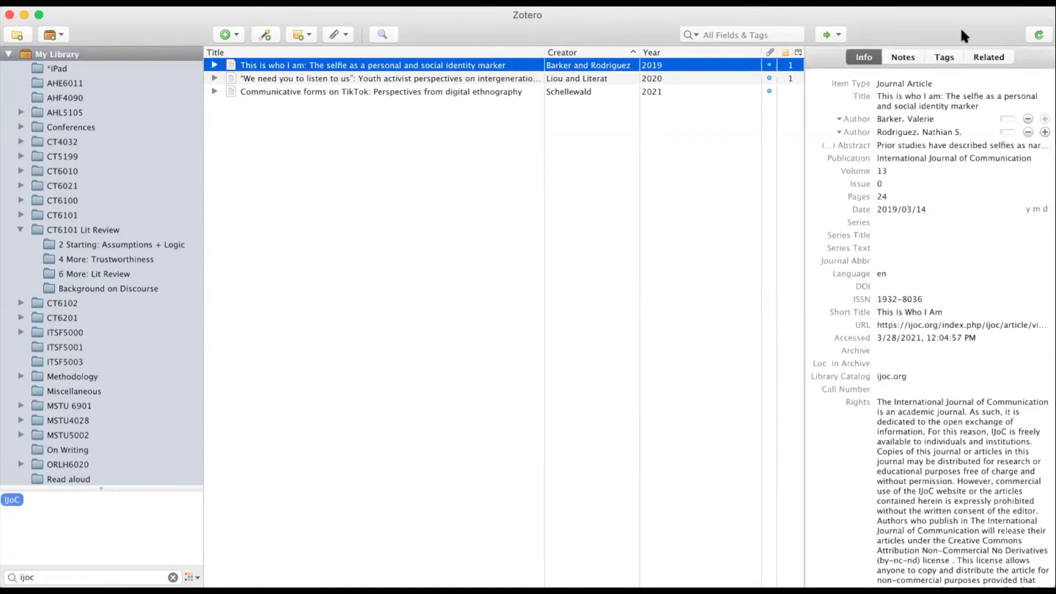
{"action": "left_click", "coordinate": [941, 58]}
{"action": "left_click", "coordinate": [833, 102]}
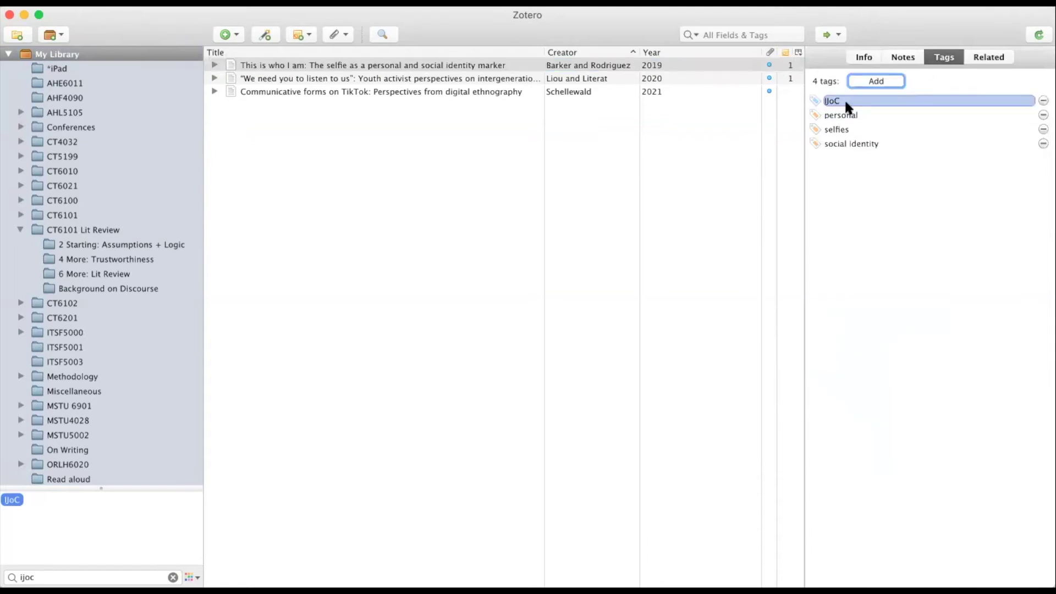
{"action": "key", "text": "Return"}
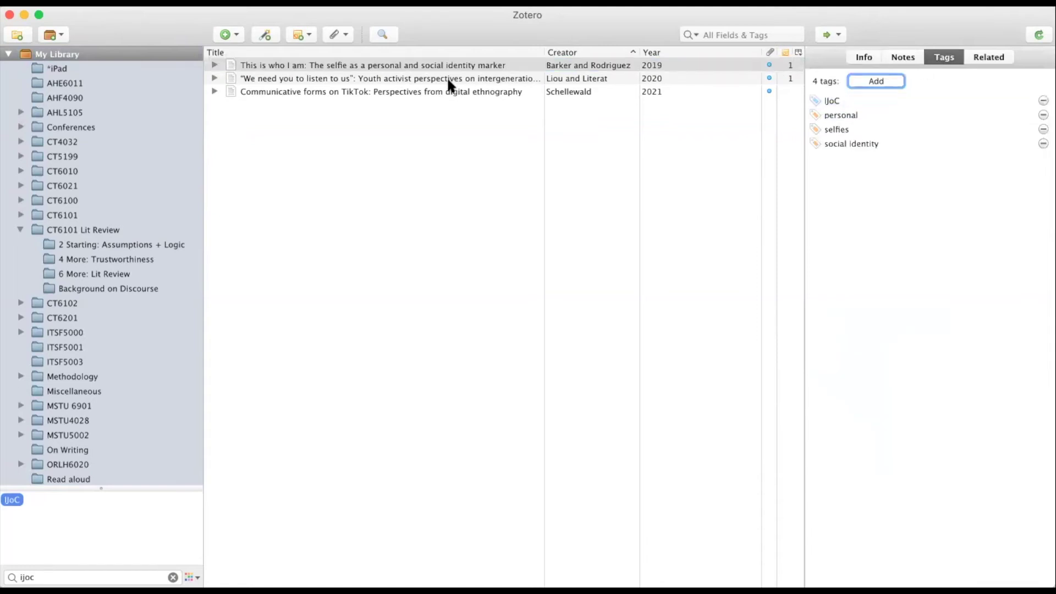
{"action": "left_click", "coordinate": [446, 78]}
{"action": "left_click", "coordinate": [830, 101]}
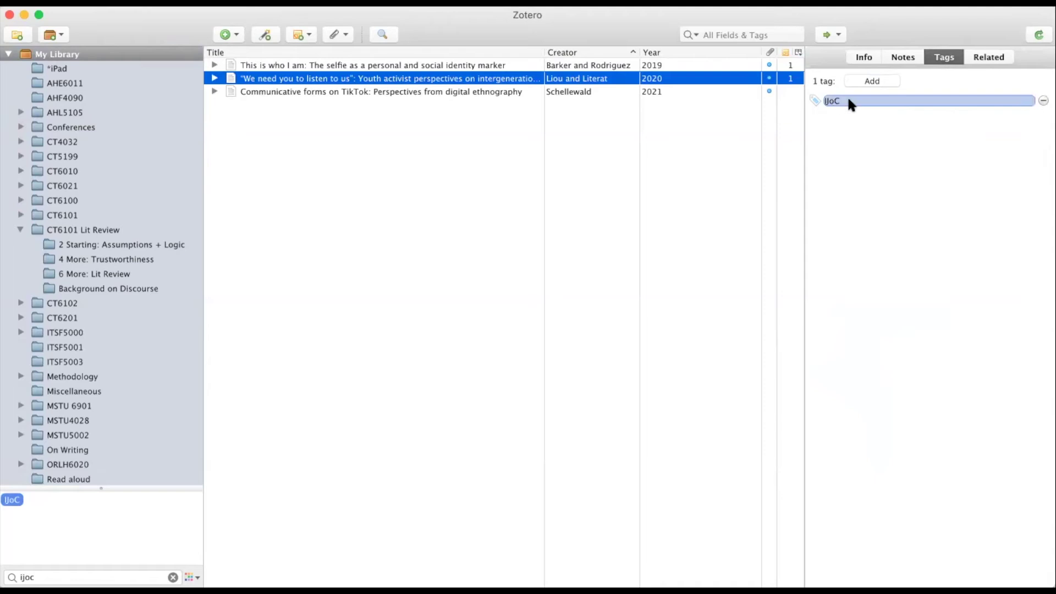
{"action": "left_click", "coordinate": [495, 117]}
{"action": "left_click", "coordinate": [450, 91]}
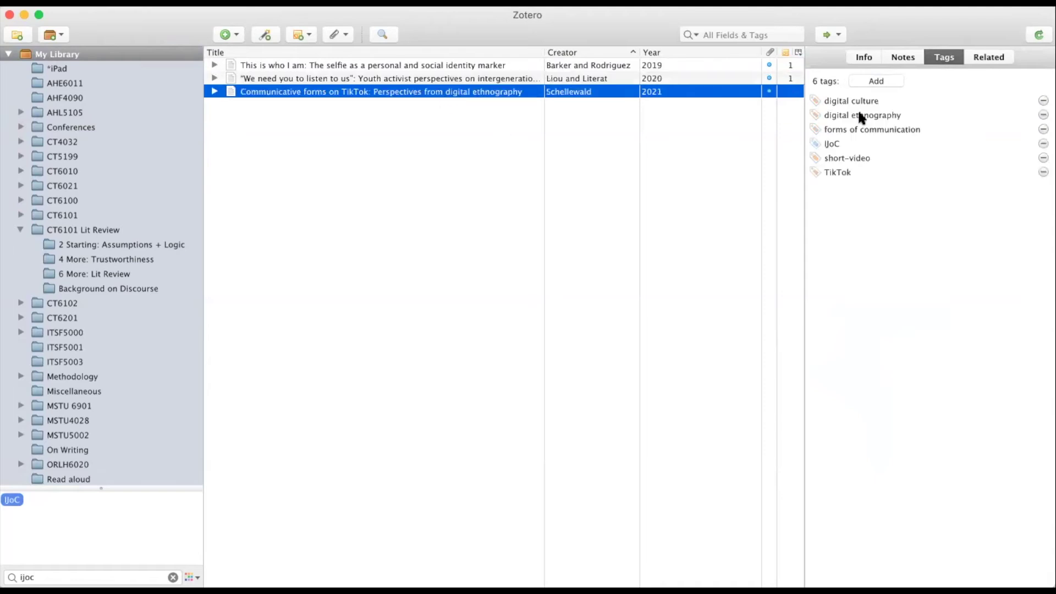
{"action": "left_click", "coordinate": [832, 143]}
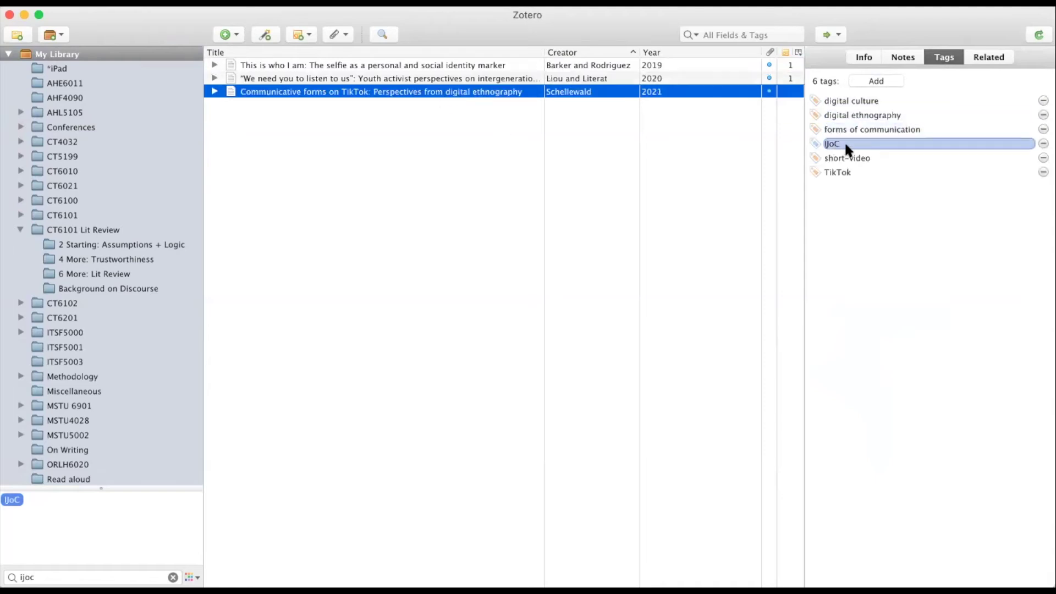
{"action": "left_click", "coordinate": [261, 386]}
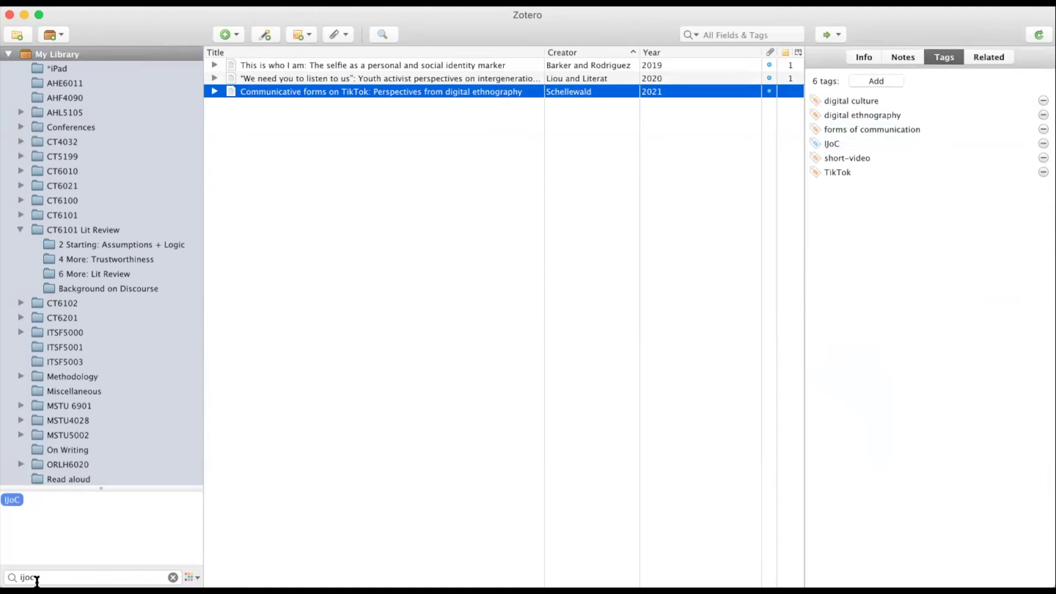
Clear the ijoc tag filter text and deselect the IJoC tag to list all of My Library.
{"action": "left_click", "coordinate": [51, 579]}
{"action": "left_click", "coordinate": [726, 33]}
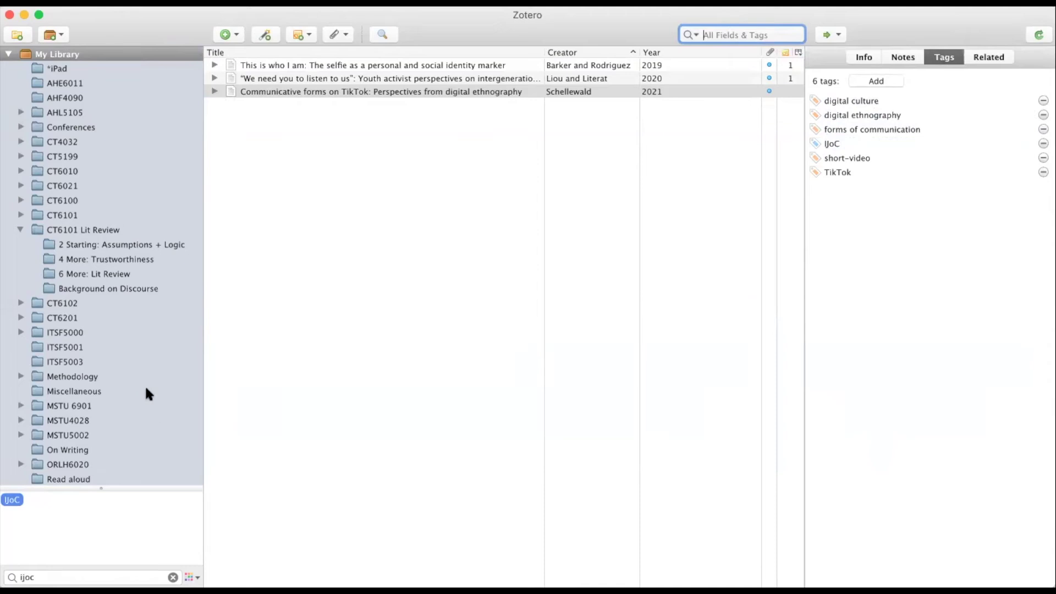
{"action": "left_click", "coordinate": [173, 577]}
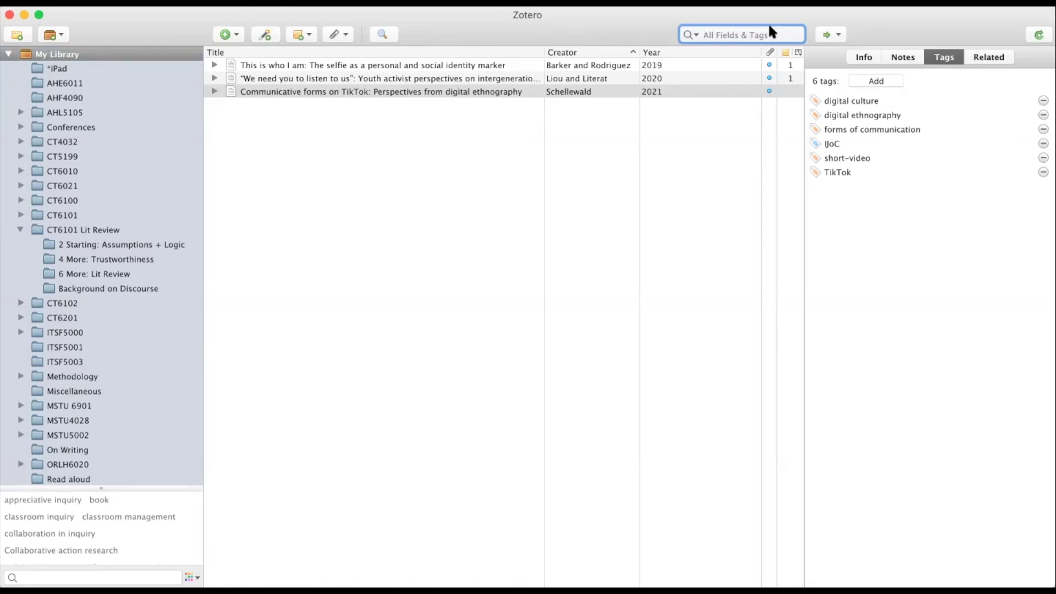
{"action": "left_click", "coordinate": [193, 577]}
{"action": "left_click", "coordinate": [253, 515]}
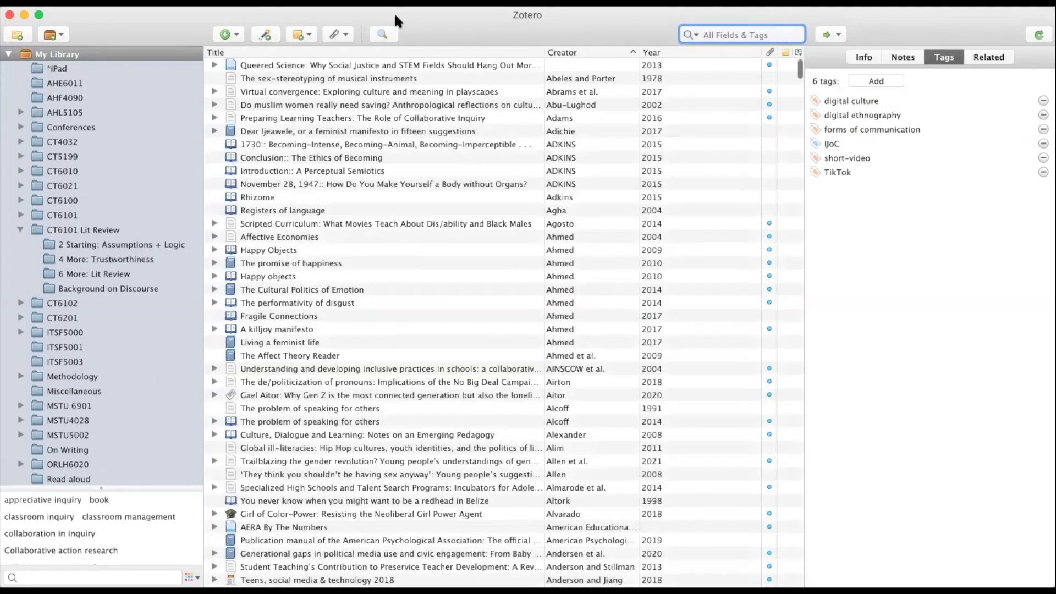
Find "It's complicated: The social lives of networked teens" by its author's surname and add the tag 20-291 to it.
{"action": "left_click", "coordinate": [731, 32]}
{"action": "type", "text": "boyd"}
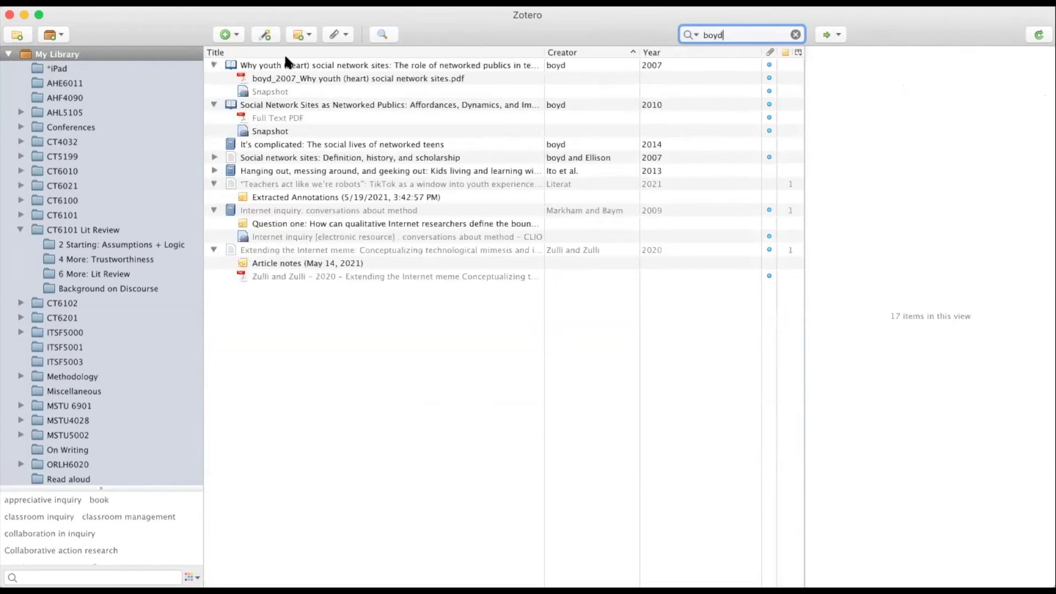
{"action": "left_click", "coordinate": [301, 144]}
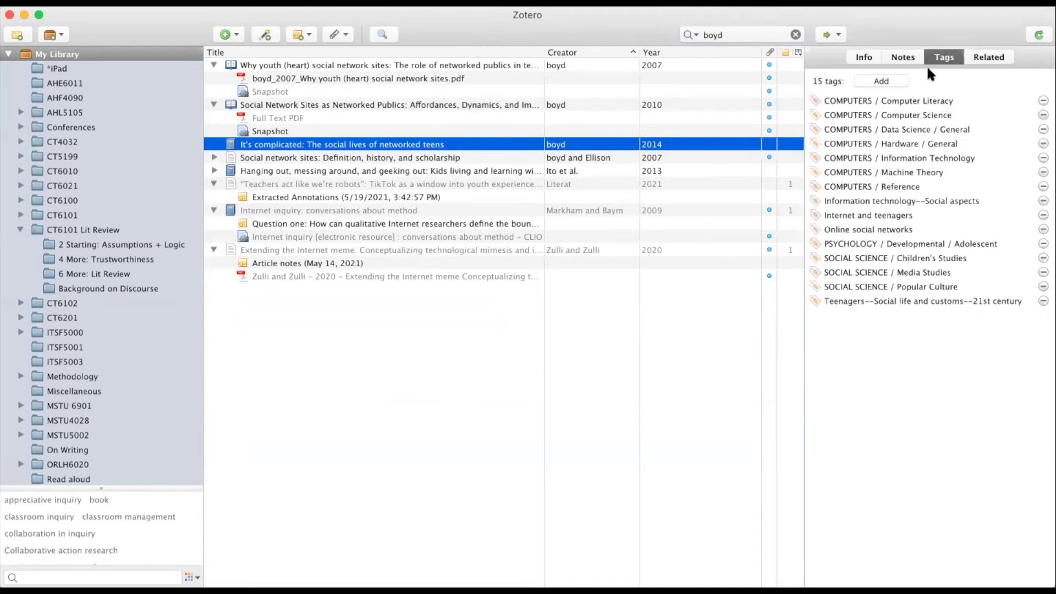
{"action": "left_click", "coordinate": [876, 80]}
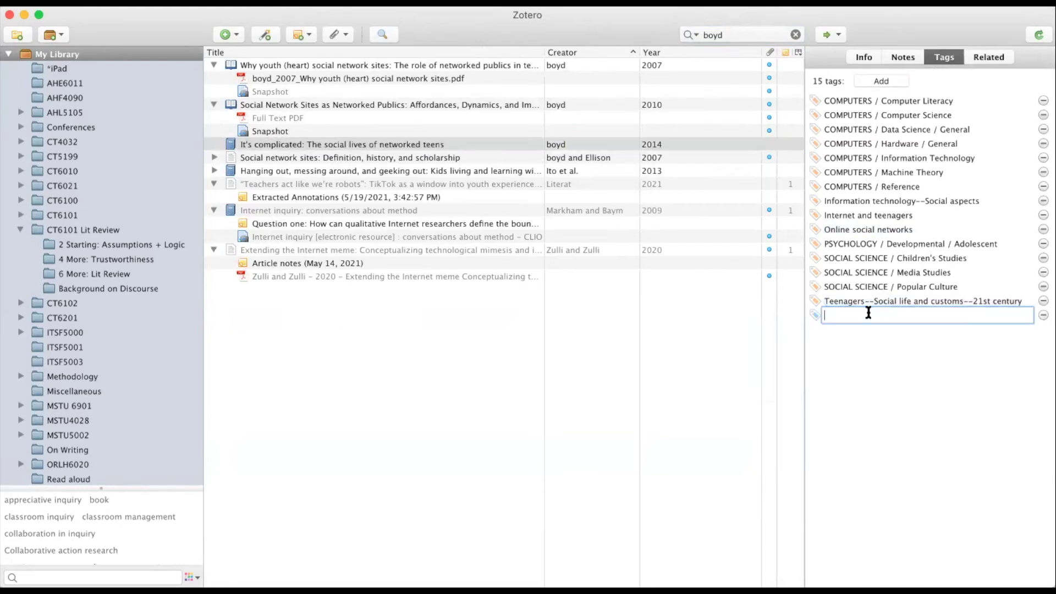
{"action": "type", "text": "20-291"}
{"action": "key", "text": "Return"}
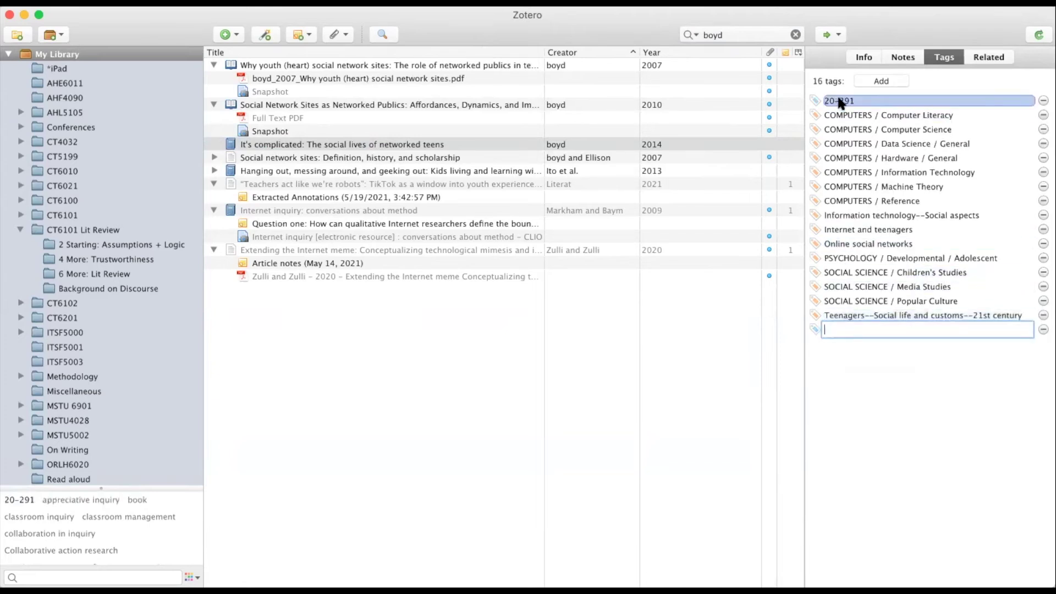
Find the 2017 article "Every selfie tells a story ..." by its author's surname and add the tag 20-291 to it.
{"action": "left_click", "coordinate": [688, 34]}
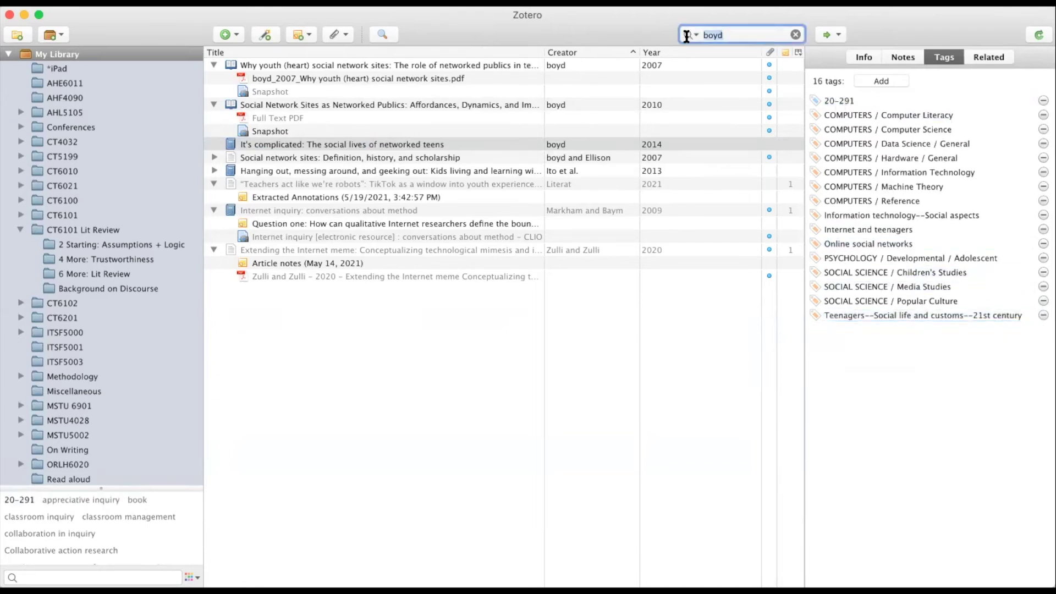
{"action": "type", "text": "wargo"}
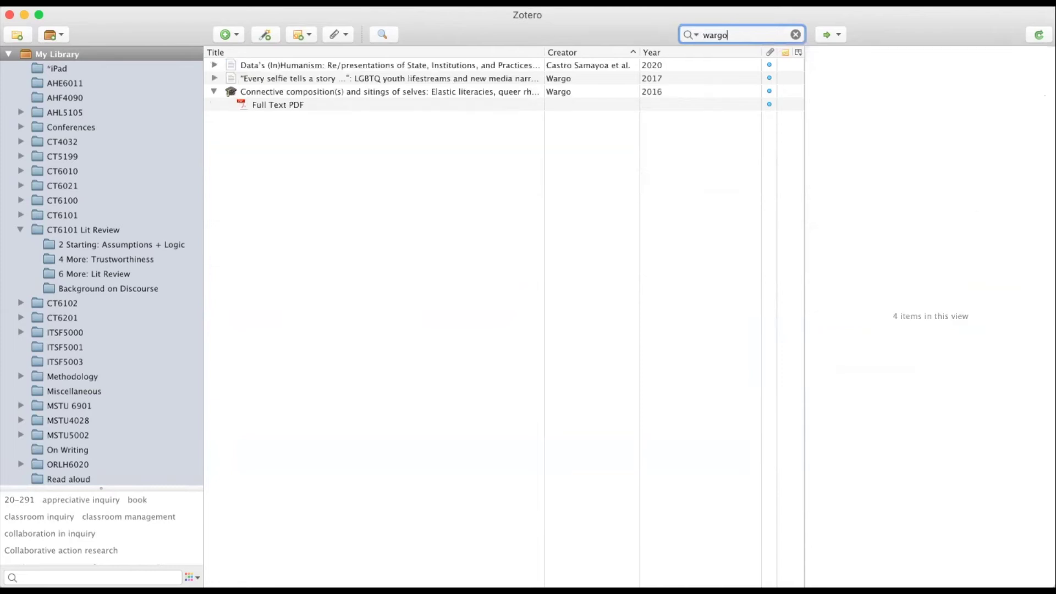
{"action": "left_click", "coordinate": [370, 81]}
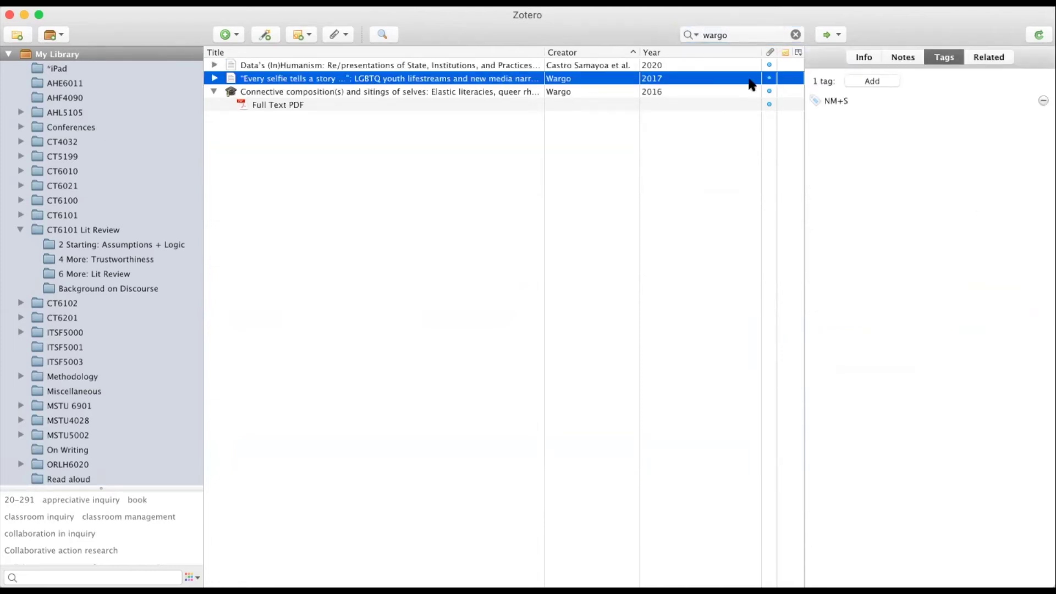
{"action": "left_click", "coordinate": [865, 81]}
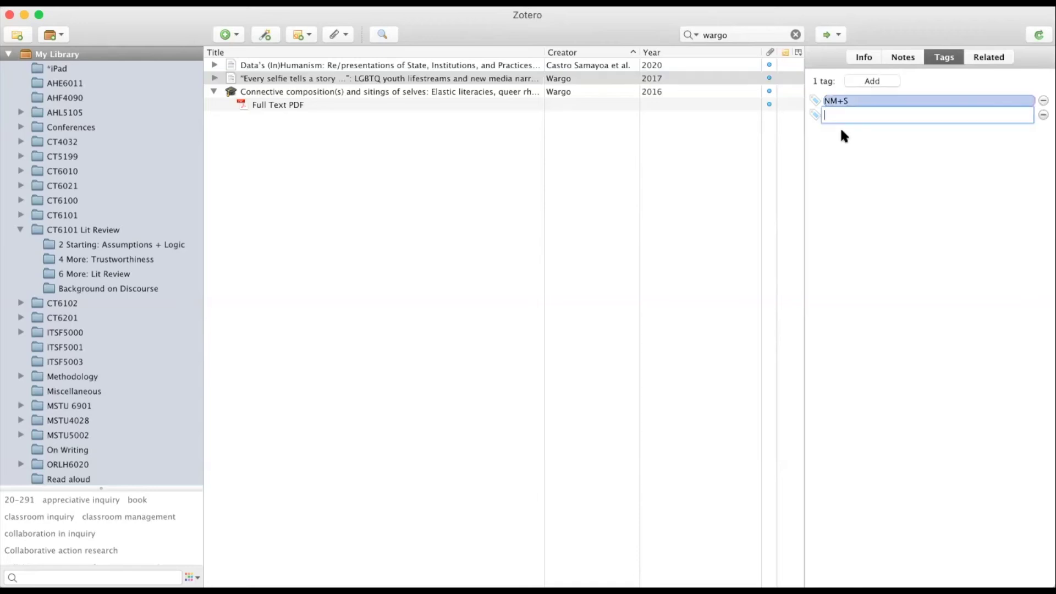
{"action": "type", "text": "20-291"}
{"action": "key", "text": "Return"}
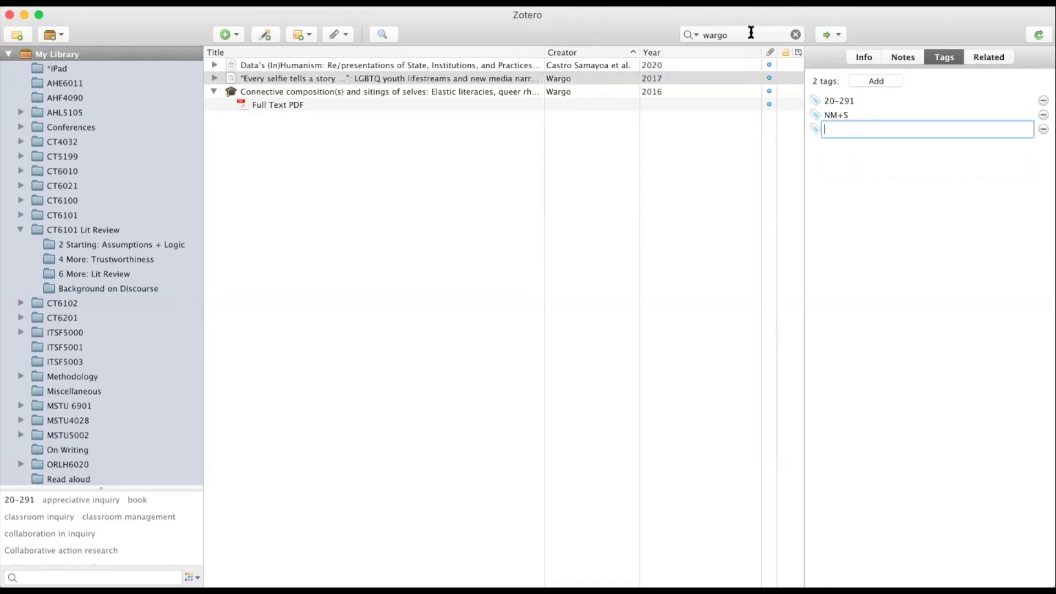
Find the 2020 article "We need you to listen to us" by its first author's surname and add the tag 20-291 to it.
{"action": "left_click", "coordinate": [702, 35]}
{"action": "key", "text": "BackSpace"}
{"action": "type", "text": "liou"}
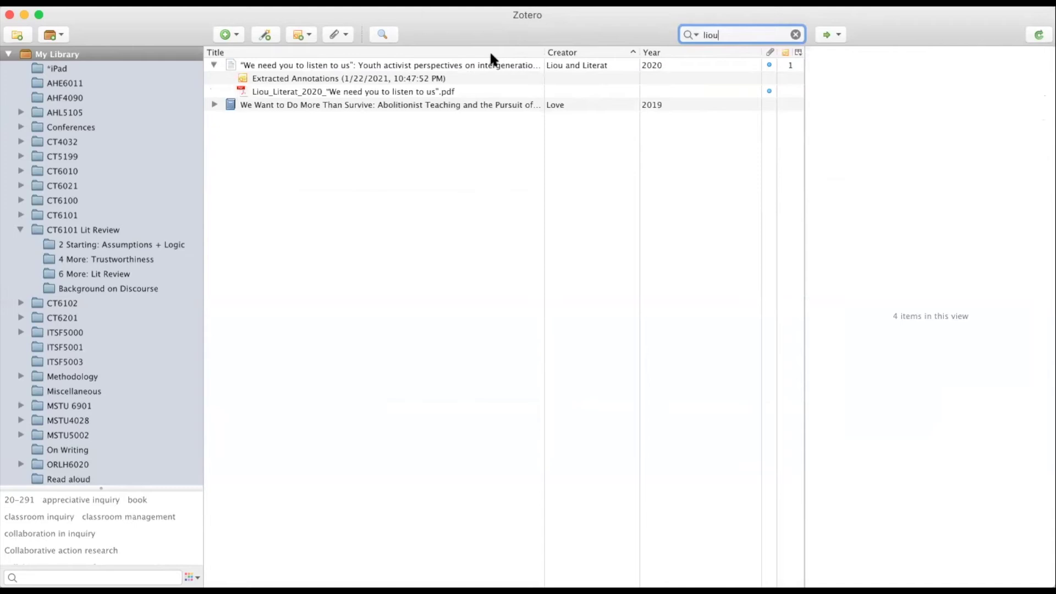
{"action": "left_click", "coordinate": [413, 65]}
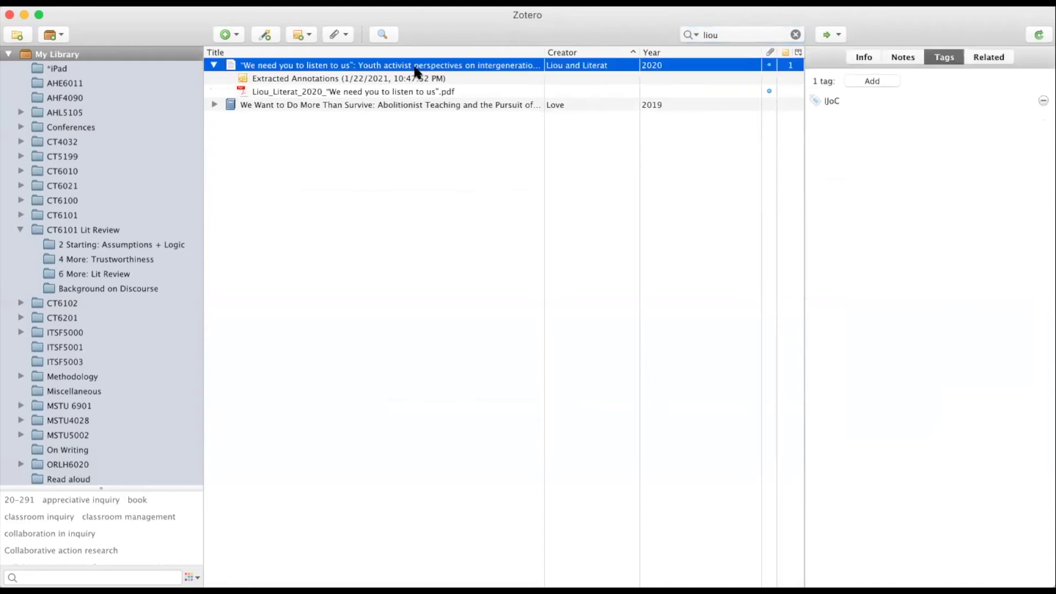
{"action": "left_click", "coordinate": [874, 82]}
{"action": "type", "text": "20-291"}
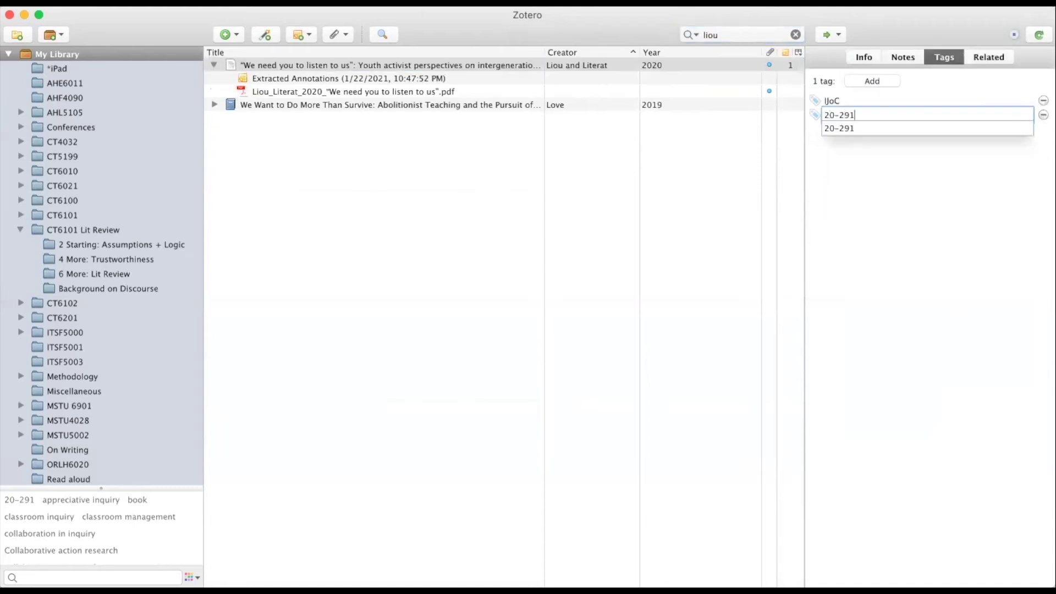
{"action": "key", "text": "Return"}
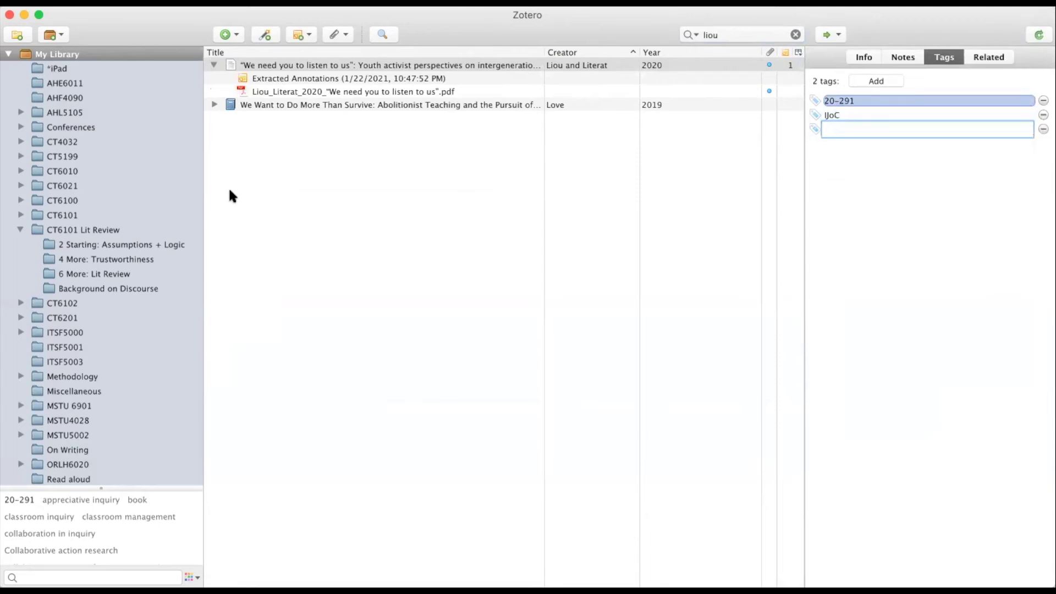
Search all fields and tags of My Library for 20-291 and check the tags of two matching items.
{"action": "left_click", "coordinate": [64, 55]}
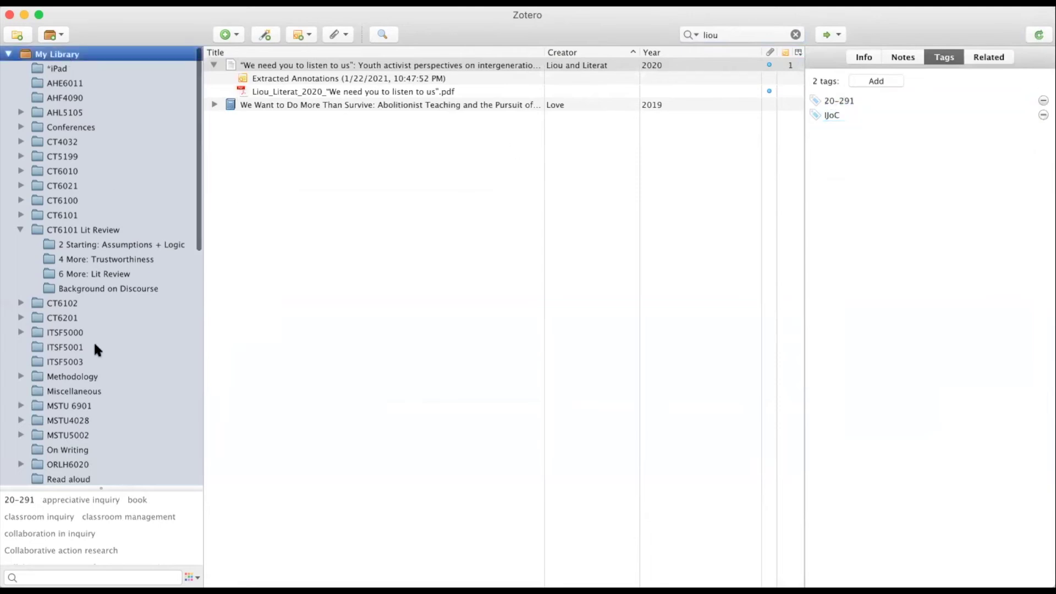
{"action": "scroll", "coordinate": [93, 340], "scroll_direction": "down", "scroll_amount": 10}
{"action": "scroll", "coordinate": [95, 346], "scroll_direction": "up", "scroll_amount": 10}
{"action": "left_click", "coordinate": [796, 34]}
{"action": "left_click", "coordinate": [746, 38]}
{"action": "type", "text": "20-291"}
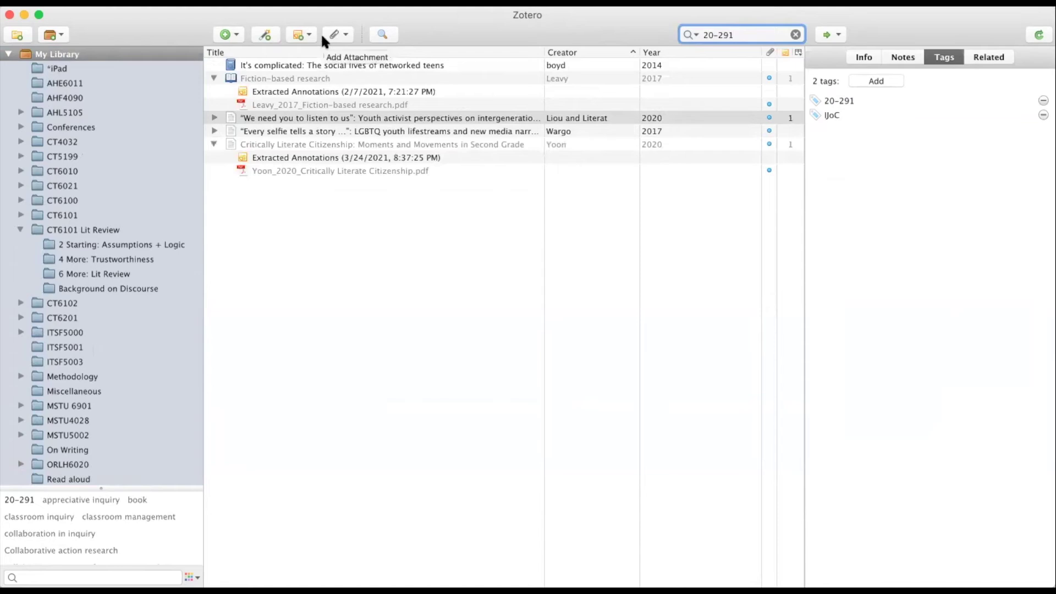
{"action": "left_click", "coordinate": [314, 64]}
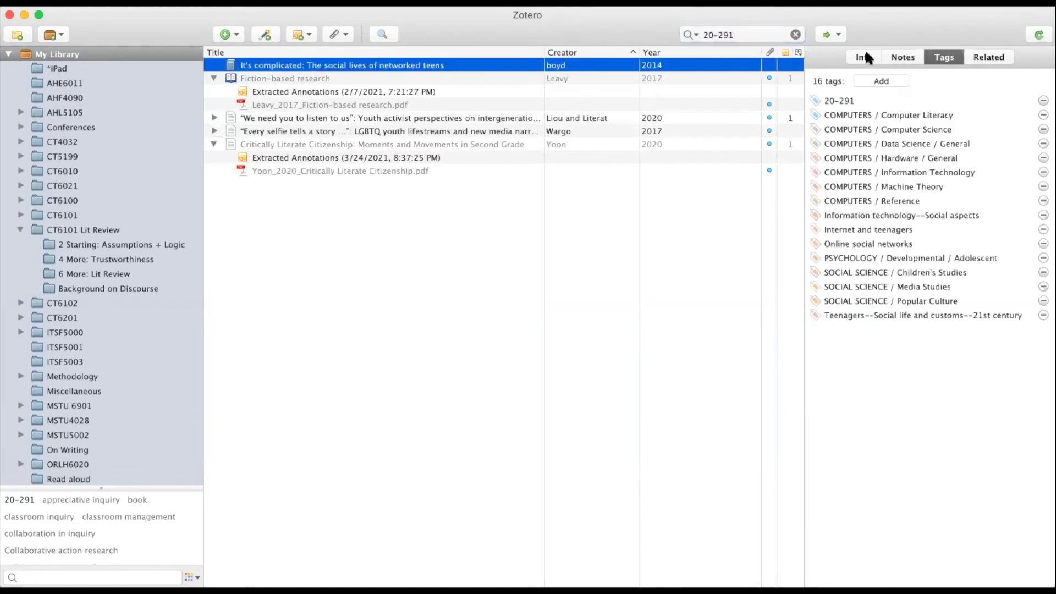
{"action": "left_click", "coordinate": [339, 119]}
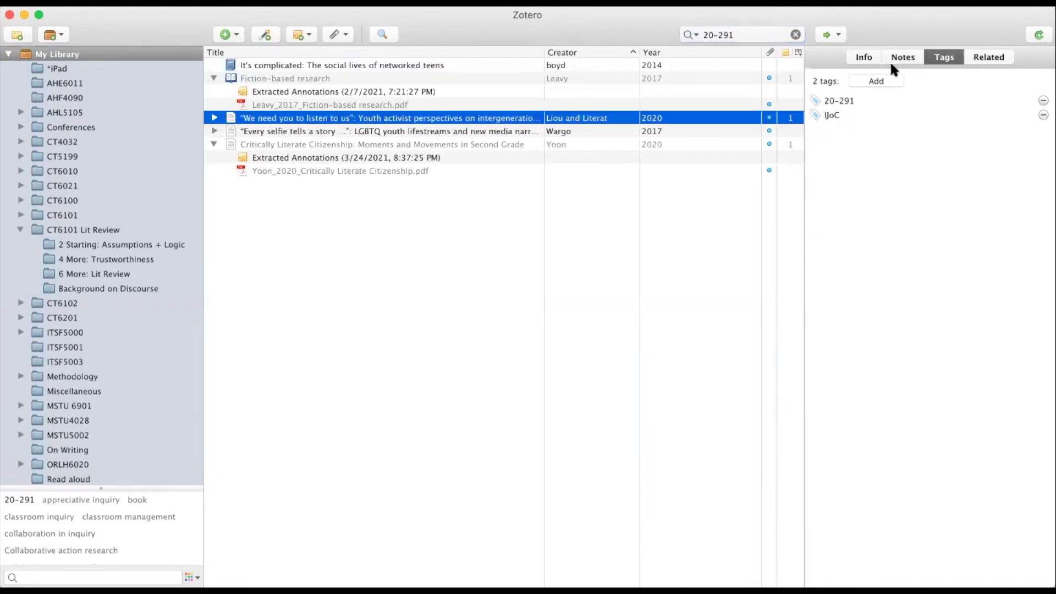
{"action": "left_click", "coordinate": [831, 101]}
Clear the library search and filter My Library by the 20-291 tag instead.
{"action": "left_click", "coordinate": [795, 35]}
{"action": "left_click", "coordinate": [43, 576]}
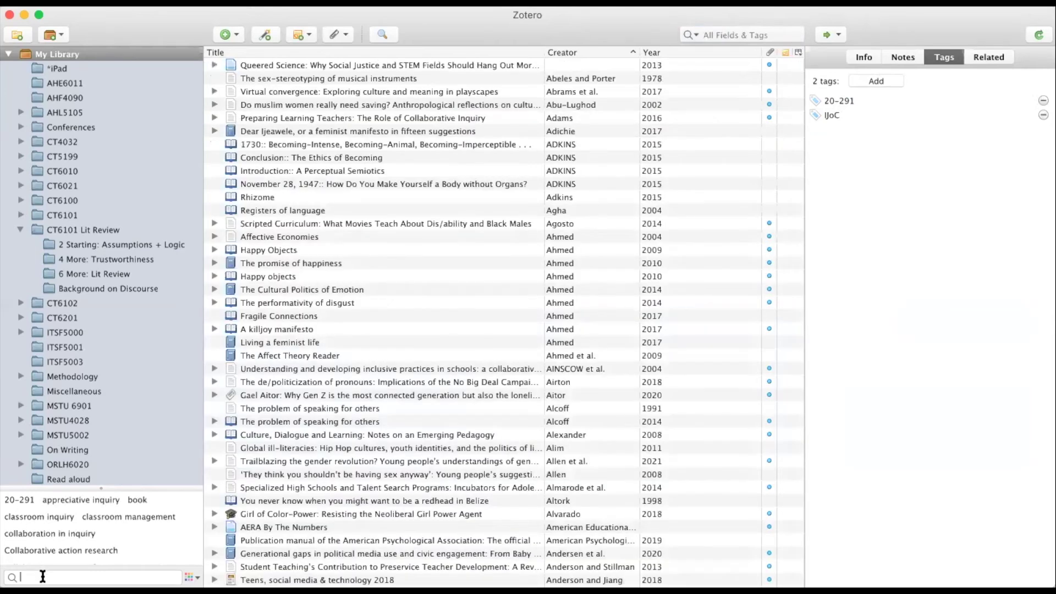
{"action": "type", "text": "20-291"}
{"action": "left_click", "coordinate": [25, 501]}
{"action": "left_click", "coordinate": [24, 500]}
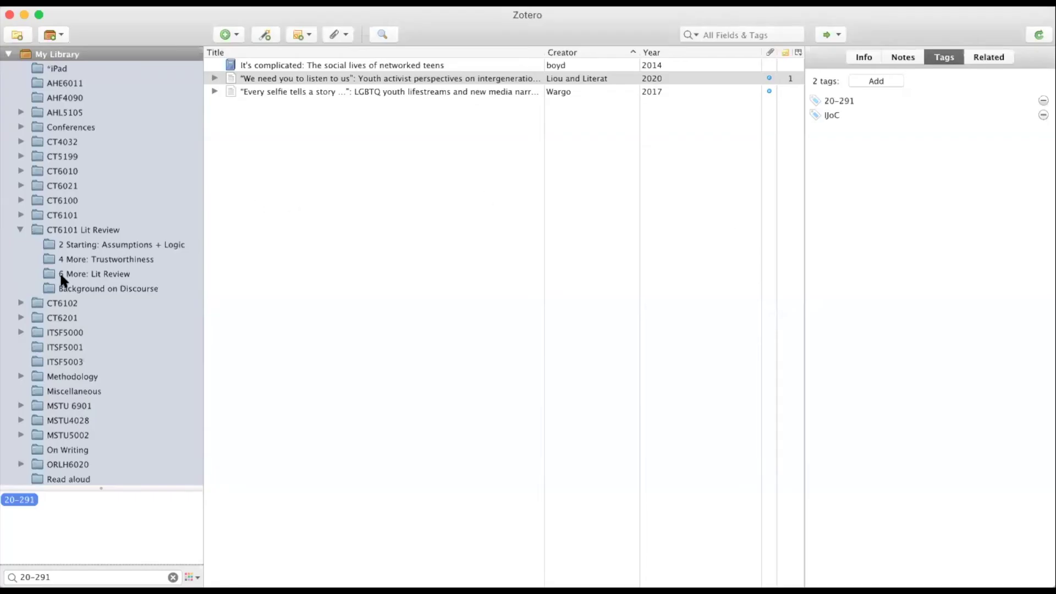
Create a timeline of the CT6101 Lit Review collection and reposition its window for viewing.
{"action": "left_click", "coordinate": [66, 229]}
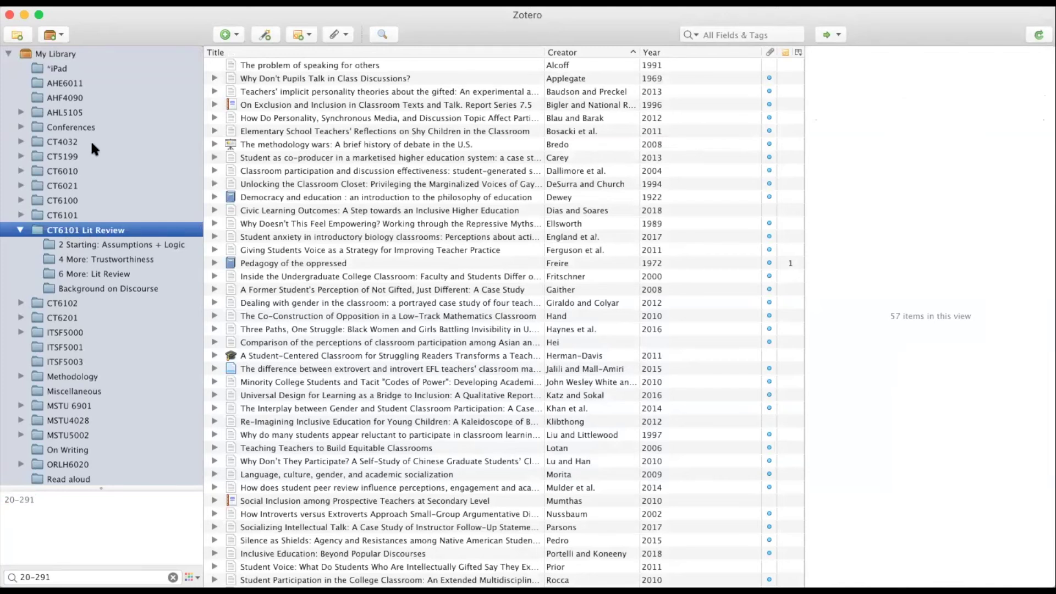
{"action": "left_click", "coordinate": [190, 6]}
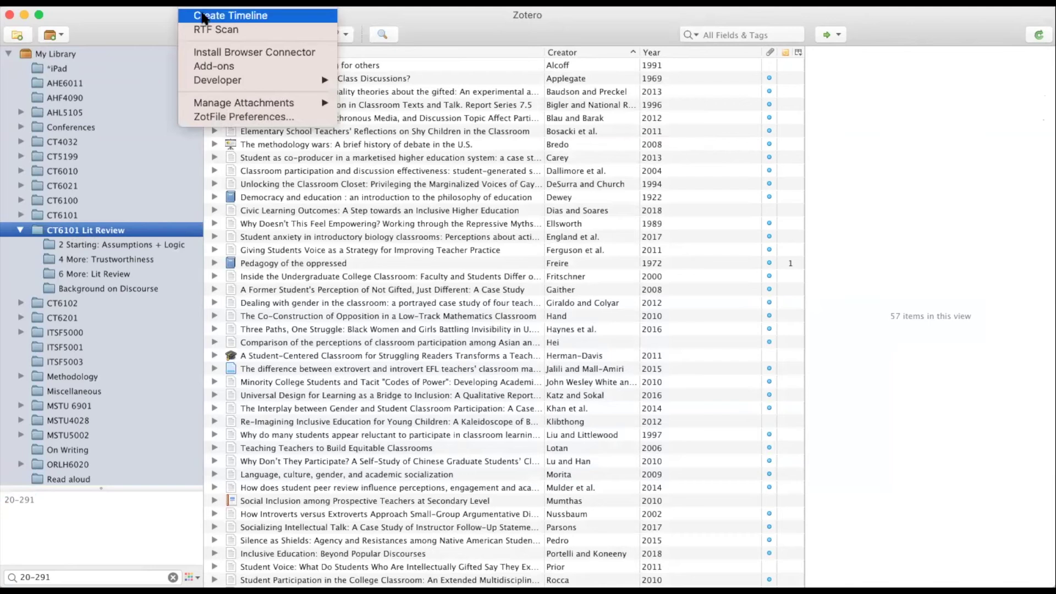
{"action": "left_click", "coordinate": [203, 16]}
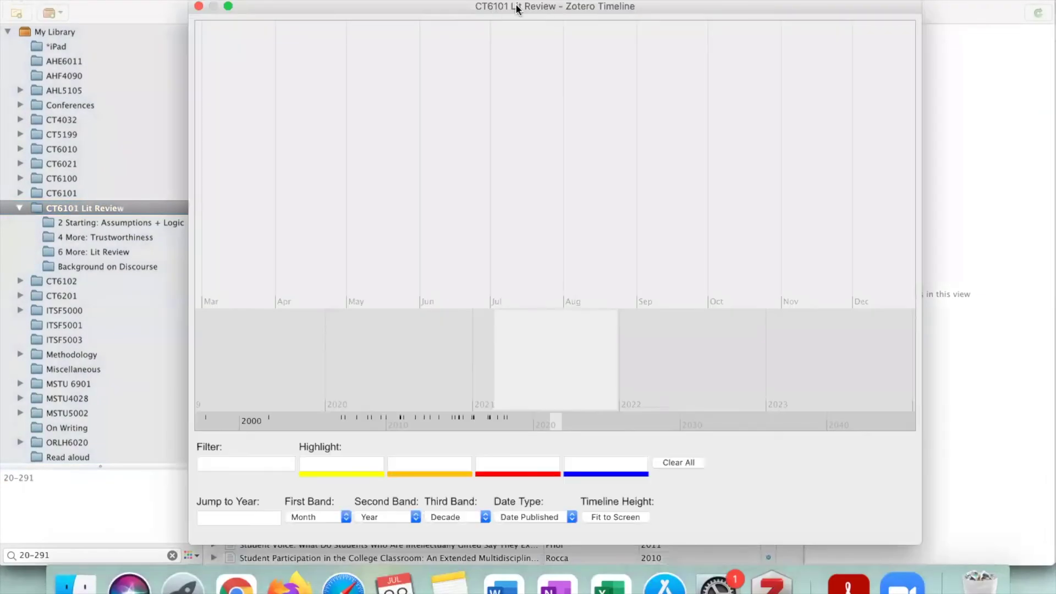
{"action": "left_click_drag", "start_coordinate": [522, 11], "coordinate": [521, 3]}
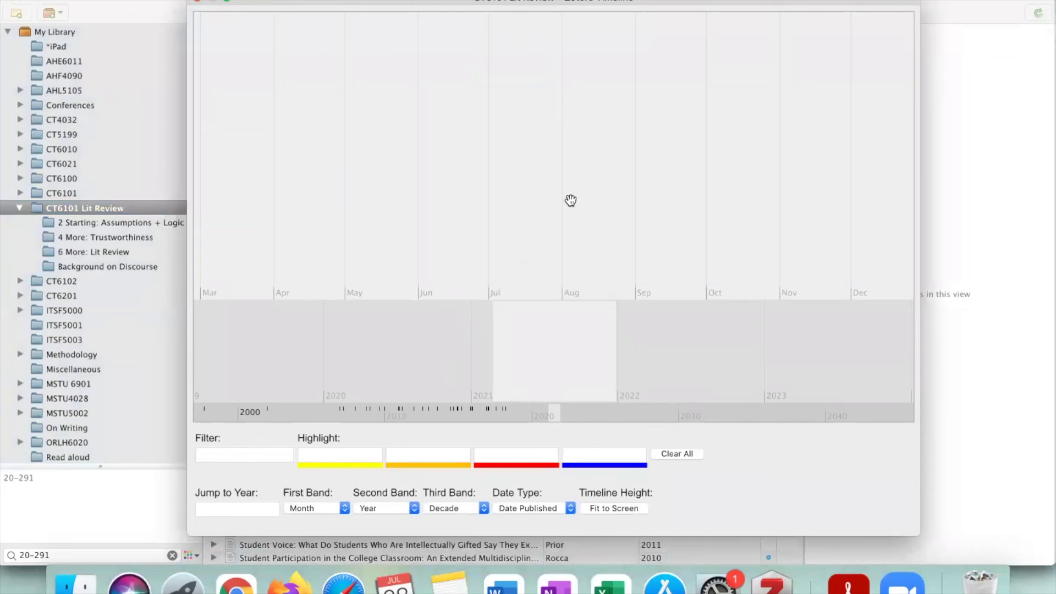
Browse the CT6101 Lit Review timeline back from 2021 through earlier publication years to see how its items are spread.
{"action": "left_click_drag", "start_coordinate": [479, 351], "coordinate": [792, 356]}
{"action": "left_click_drag", "start_coordinate": [557, 356], "coordinate": [754, 367]}
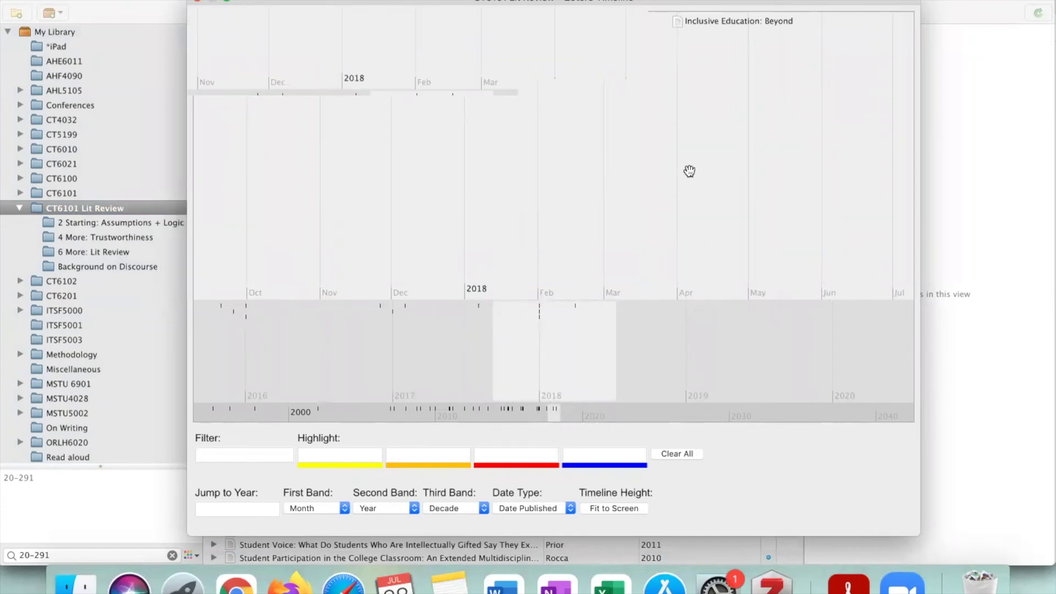
{"action": "left_click_drag", "start_coordinate": [516, 365], "coordinate": [574, 368]}
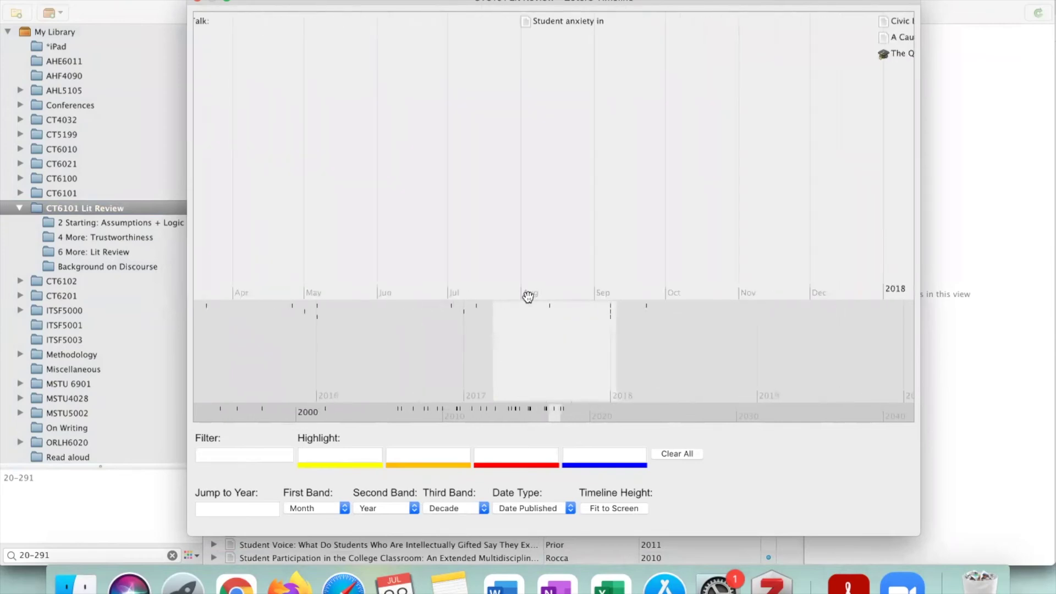
{"action": "left_click_drag", "start_coordinate": [460, 361], "coordinate": [663, 361]}
{"action": "left_click_drag", "start_coordinate": [448, 330], "coordinate": [594, 340]}
{"action": "scroll", "coordinate": [597, 340], "scroll_direction": "left", "scroll_amount": 3}
{"action": "scroll", "coordinate": [639, 343], "scroll_direction": "left", "scroll_amount": 6}
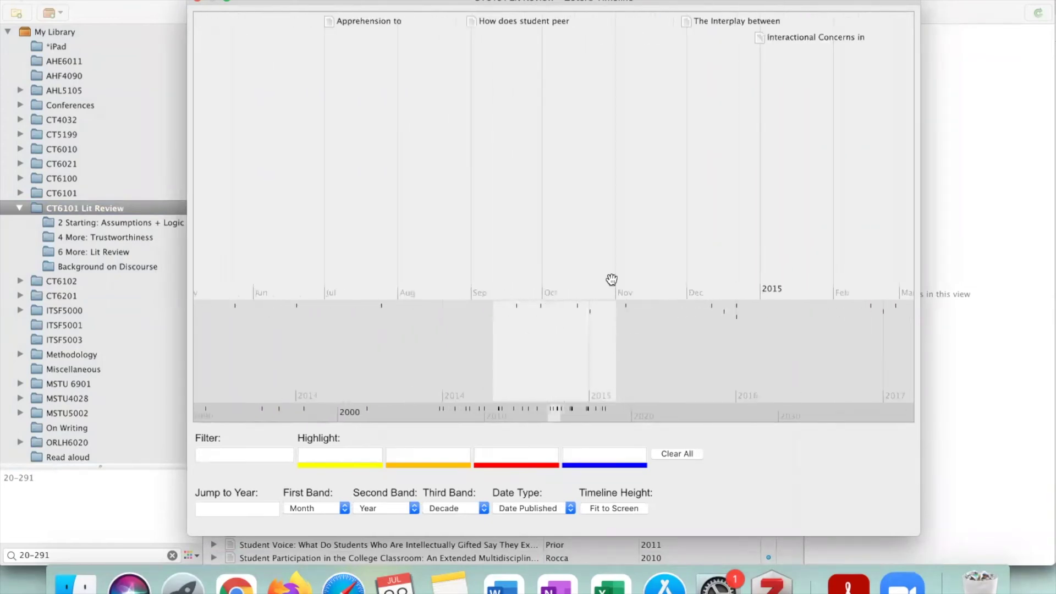
{"action": "left_click_drag", "start_coordinate": [344, 330], "coordinate": [462, 350]}
{"action": "scroll", "coordinate": [463, 351], "scroll_direction": "left", "scroll_amount": 5}
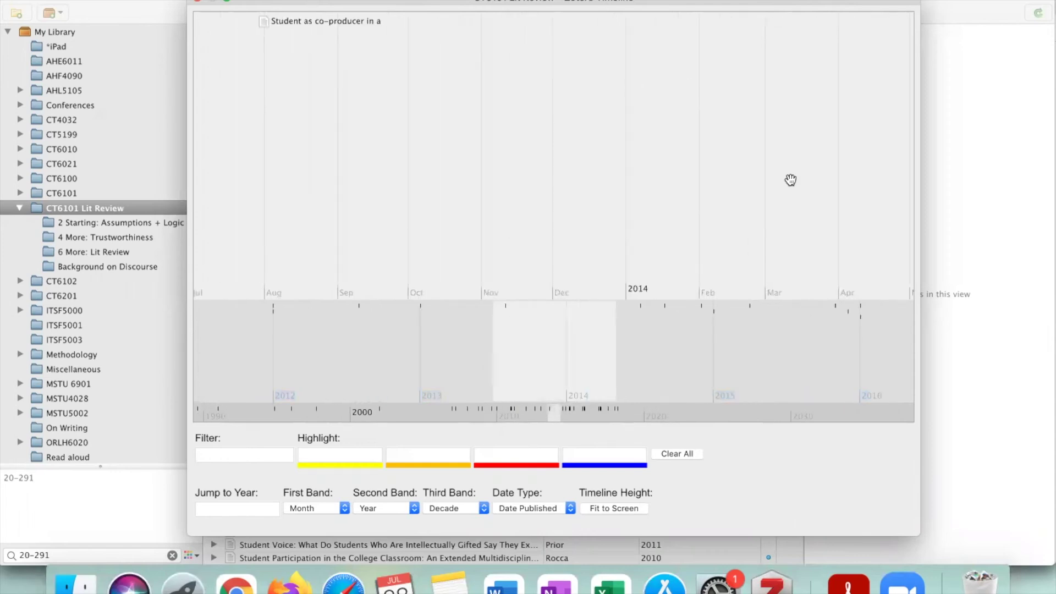
{"action": "scroll", "coordinate": [440, 356], "scroll_direction": "left", "scroll_amount": 10}
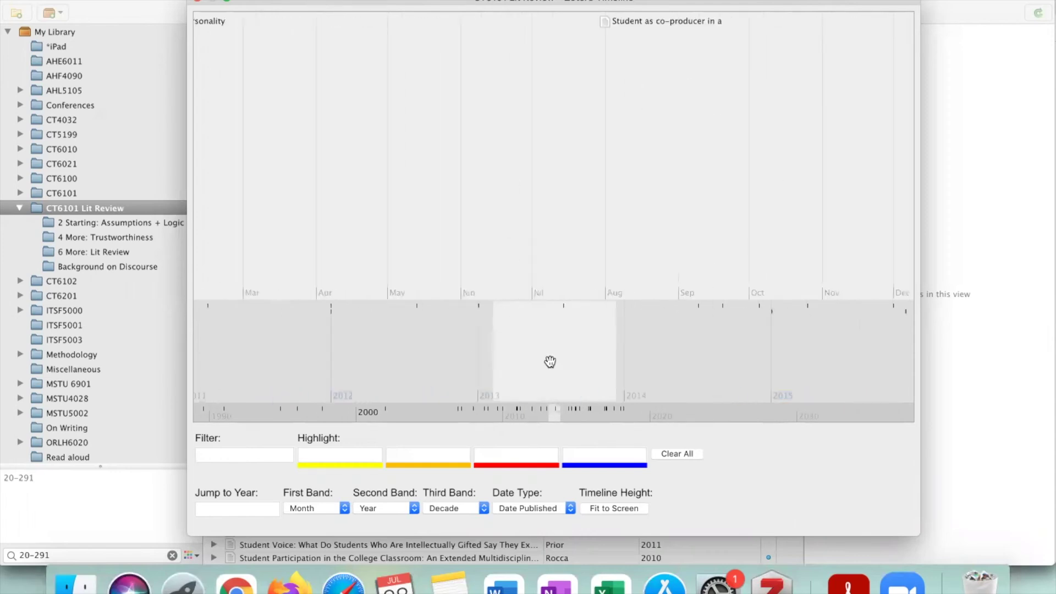
{"action": "scroll", "coordinate": [671, 361], "scroll_direction": "left", "scroll_amount": 20}
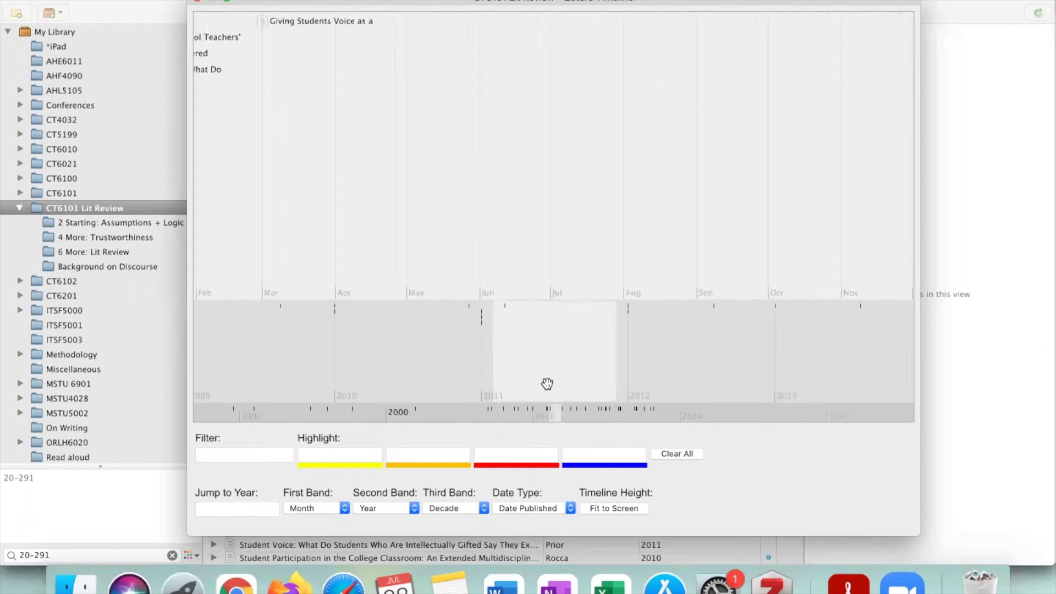
{"action": "left_click_drag", "start_coordinate": [557, 383], "coordinate": [789, 378]}
{"action": "left_click_drag", "start_coordinate": [445, 352], "coordinate": [876, 360]}
{"action": "left_click_drag", "start_coordinate": [533, 356], "coordinate": [676, 358]}
{"action": "left_click_drag", "start_coordinate": [535, 358], "coordinate": [579, 339]}
{"action": "left_click_drag", "start_coordinate": [480, 351], "coordinate": [886, 347]}
{"action": "left_click_drag", "start_coordinate": [522, 349], "coordinate": [860, 358]}
{"action": "left_click_drag", "start_coordinate": [484, 352], "coordinate": [928, 365]}
{"action": "left_click_drag", "start_coordinate": [394, 361], "coordinate": [268, 356]}
{"action": "left_click_drag", "start_coordinate": [730, 340], "coordinate": [391, 349]}
{"action": "left_click_drag", "start_coordinate": [778, 347], "coordinate": [352, 372]}
{"action": "left_click_drag", "start_coordinate": [641, 372], "coordinate": [220, 370]}
{"action": "left_click_drag", "start_coordinate": [595, 358], "coordinate": [513, 358]}
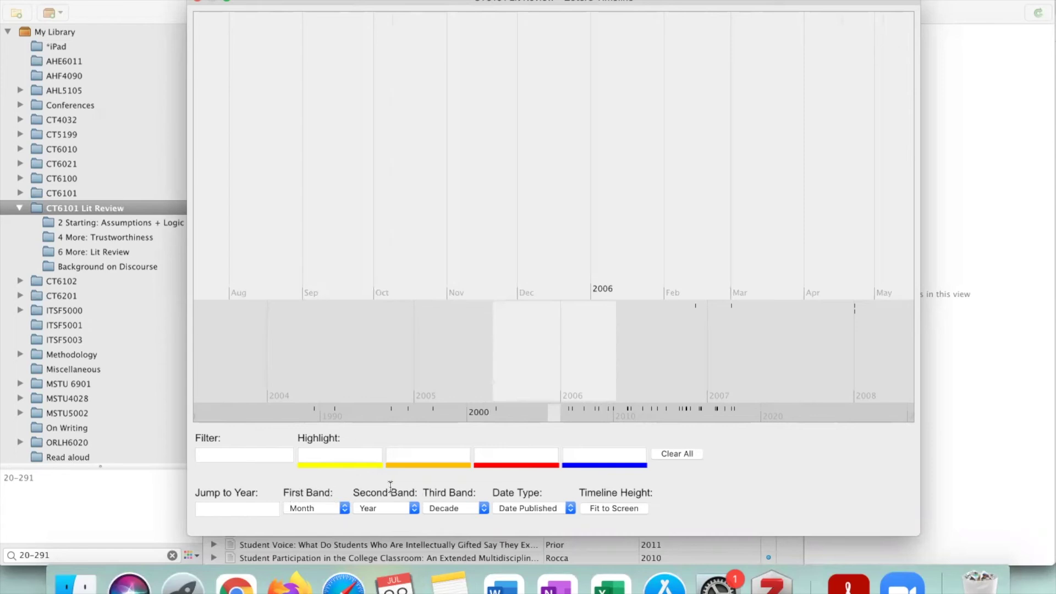
Check the time-unit options for the timeline's first and third bands, leaving both selections as they are.
{"action": "left_click", "coordinate": [328, 509]}
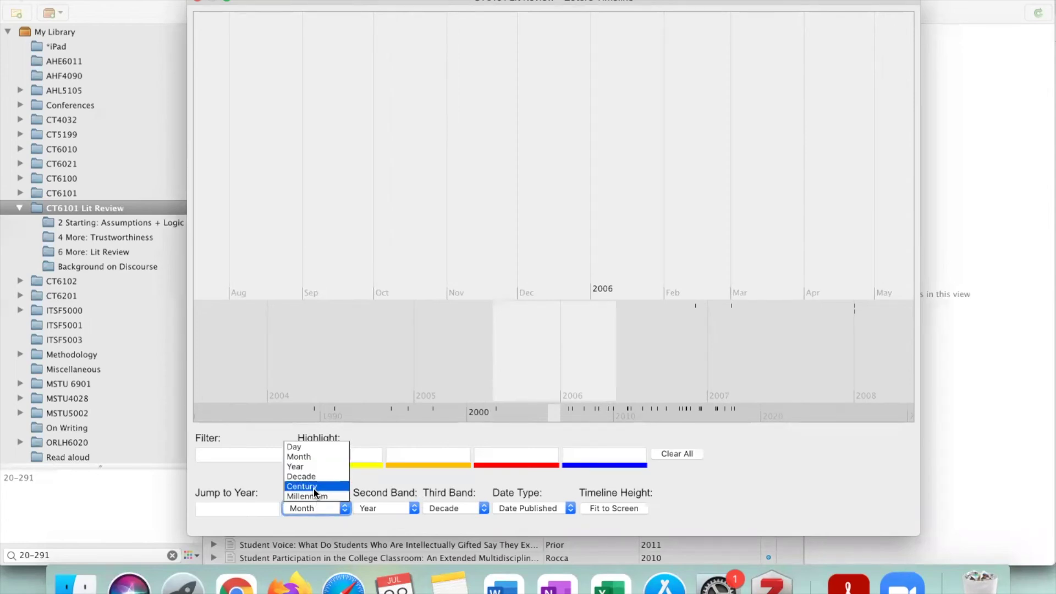
{"action": "left_click", "coordinate": [275, 522]}
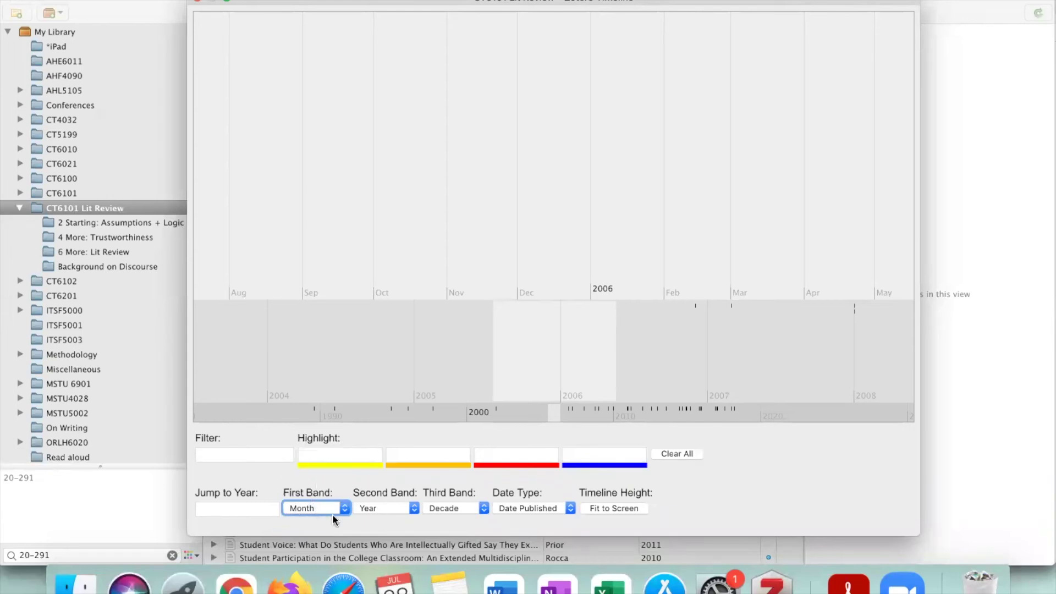
{"action": "left_click", "coordinate": [447, 507]}
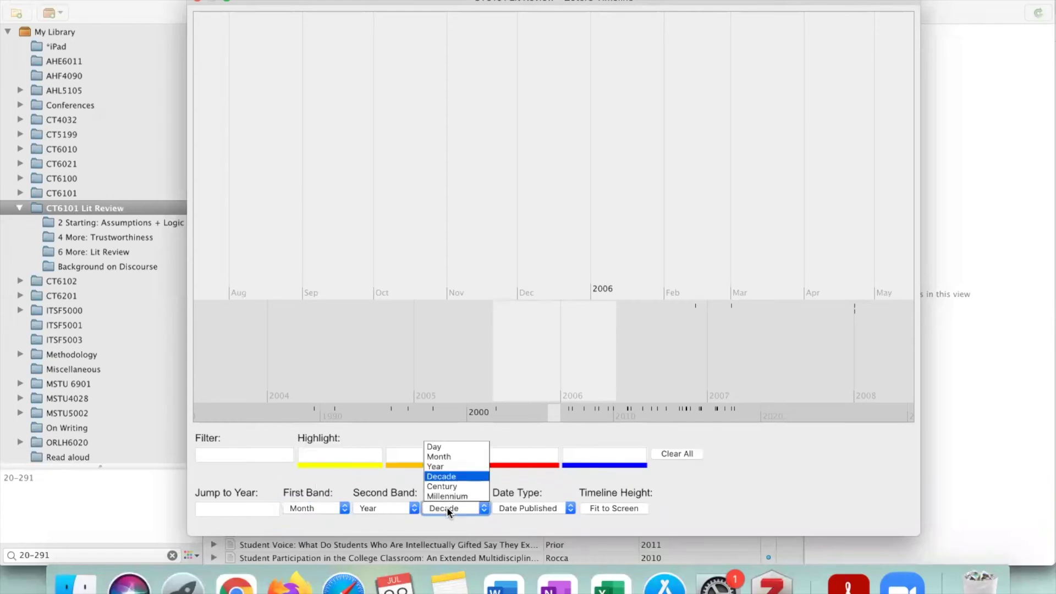
{"action": "left_click", "coordinate": [706, 477]}
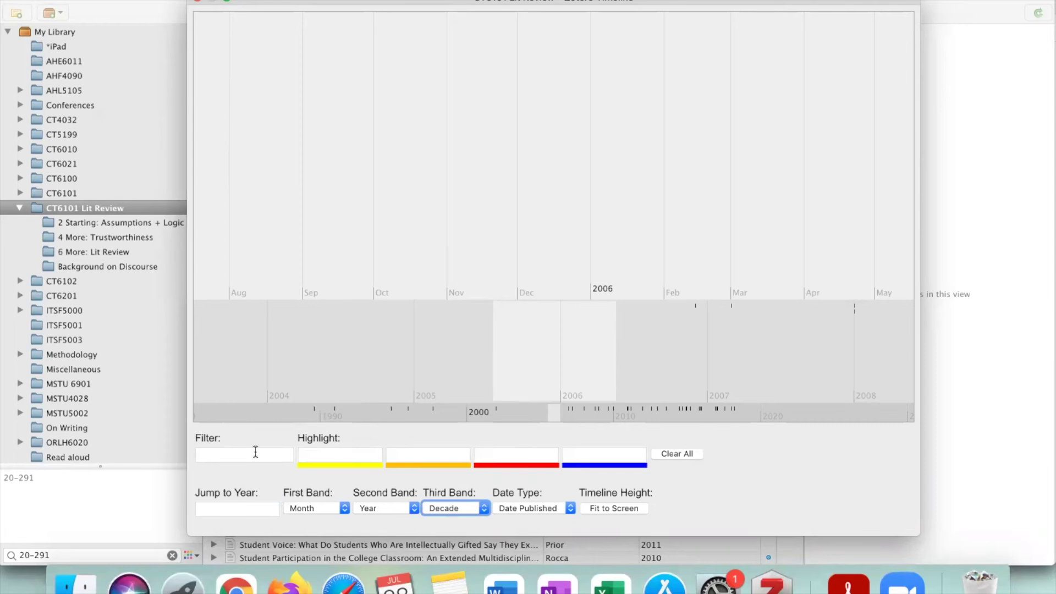
Jump to the year 2018 in the CT6101 Lit Review timeline, then close the timeline.
{"action": "left_click", "coordinate": [241, 512]}
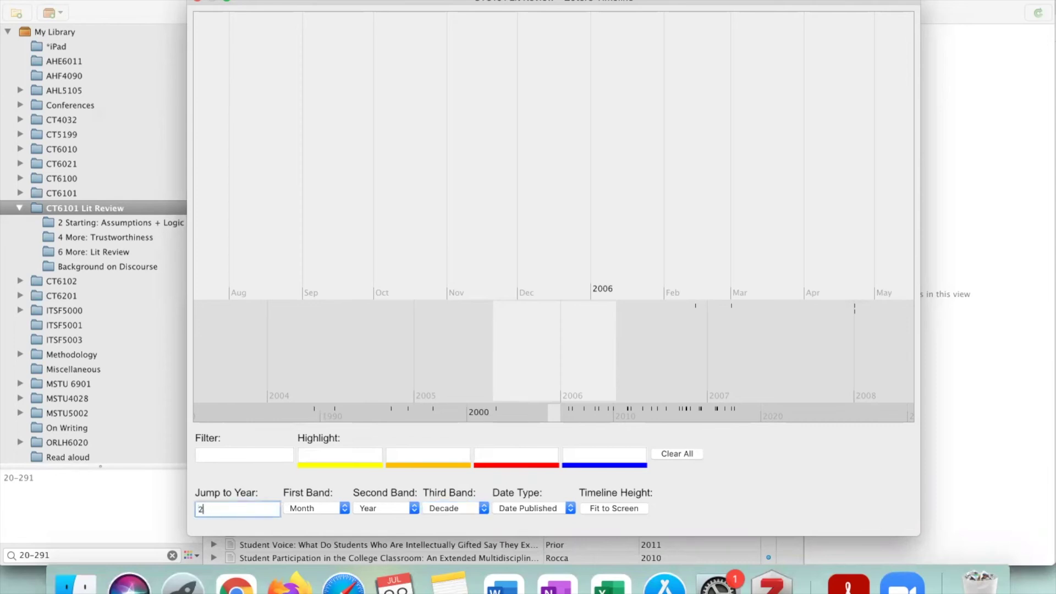
{"action": "key", "text": "Return"}
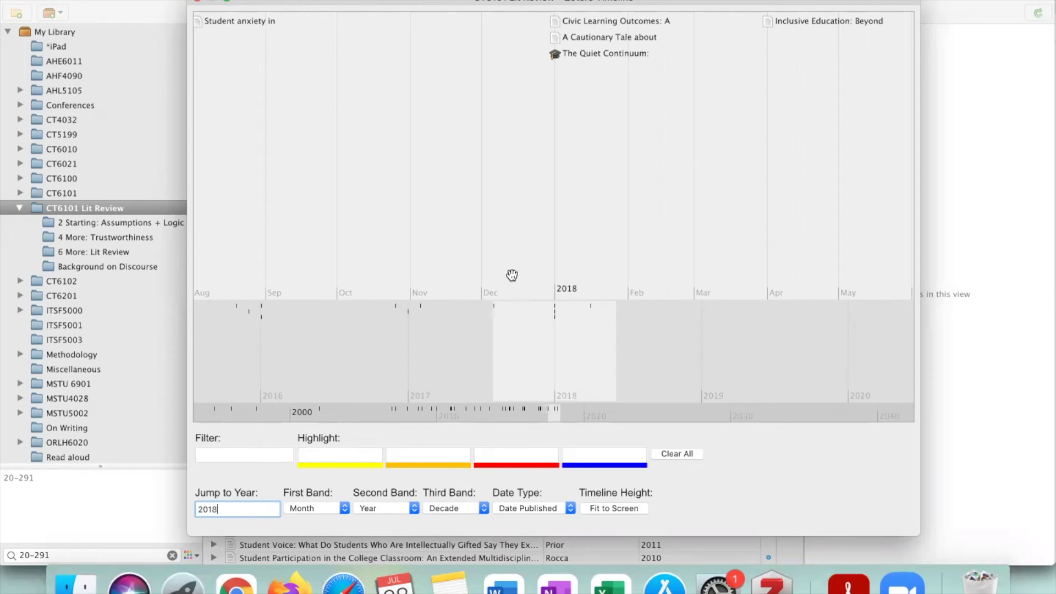
{"action": "left_click", "coordinate": [199, 3]}
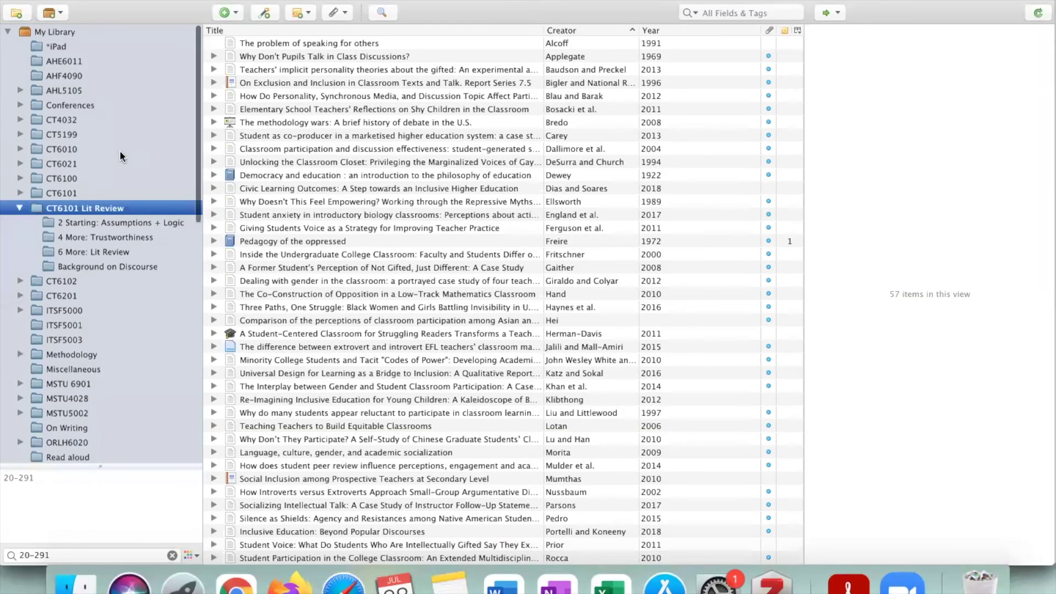
Create a timeline of all items in My Library.
{"action": "left_click", "coordinate": [48, 31]}
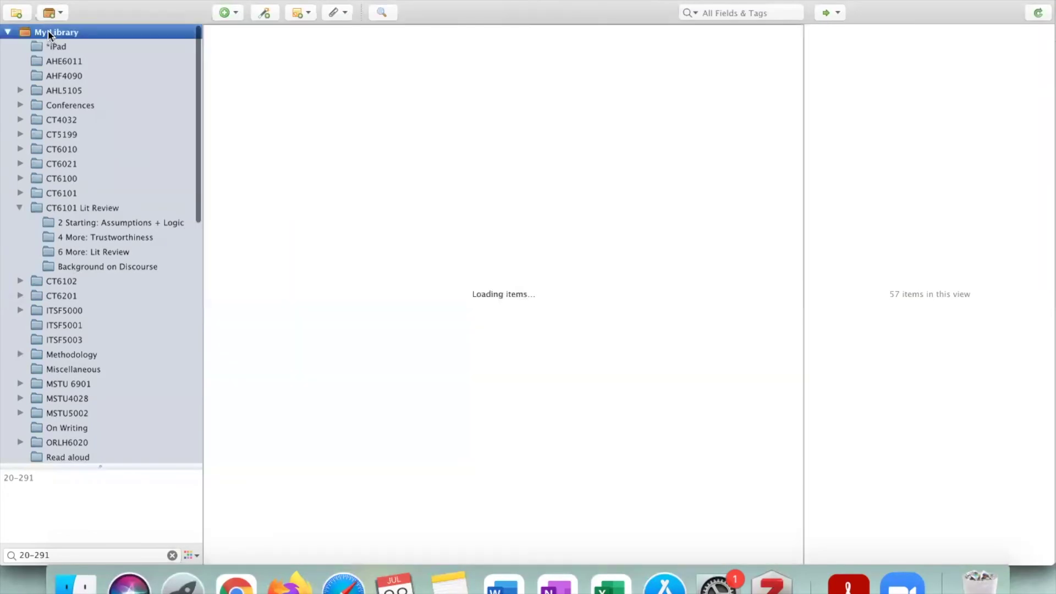
{"action": "left_click", "coordinate": [216, 1]}
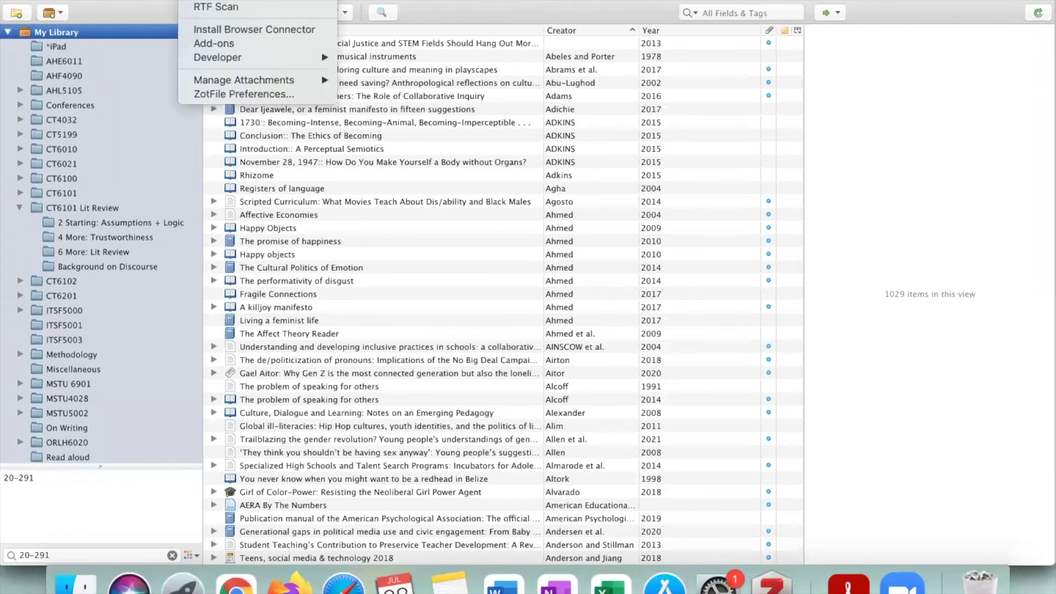
{"action": "left_click", "coordinate": [231, 1]}
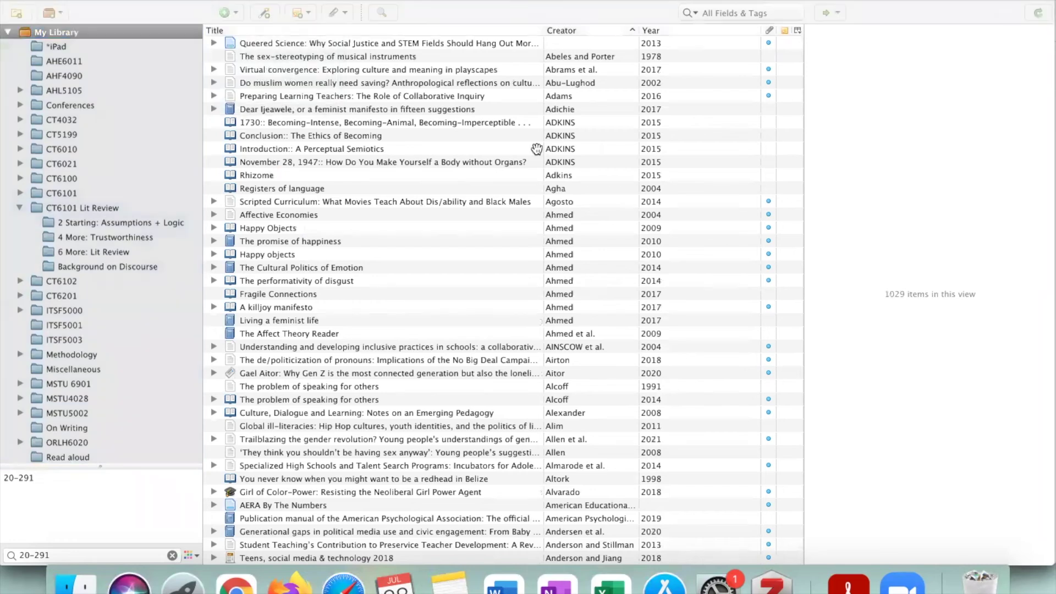
Browse the My Library timeline from 2021 back to the late 1990s to examine the items by publication date.
{"action": "left_click_drag", "start_coordinate": [461, 358], "coordinate": [585, 377]}
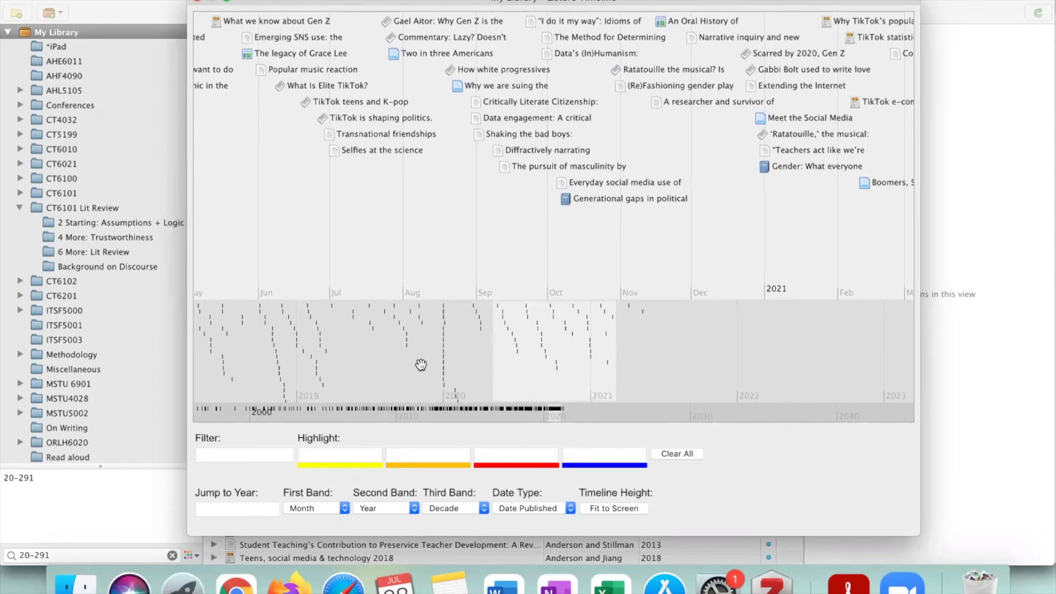
{"action": "left_click_drag", "start_coordinate": [464, 369], "coordinate": [491, 370]}
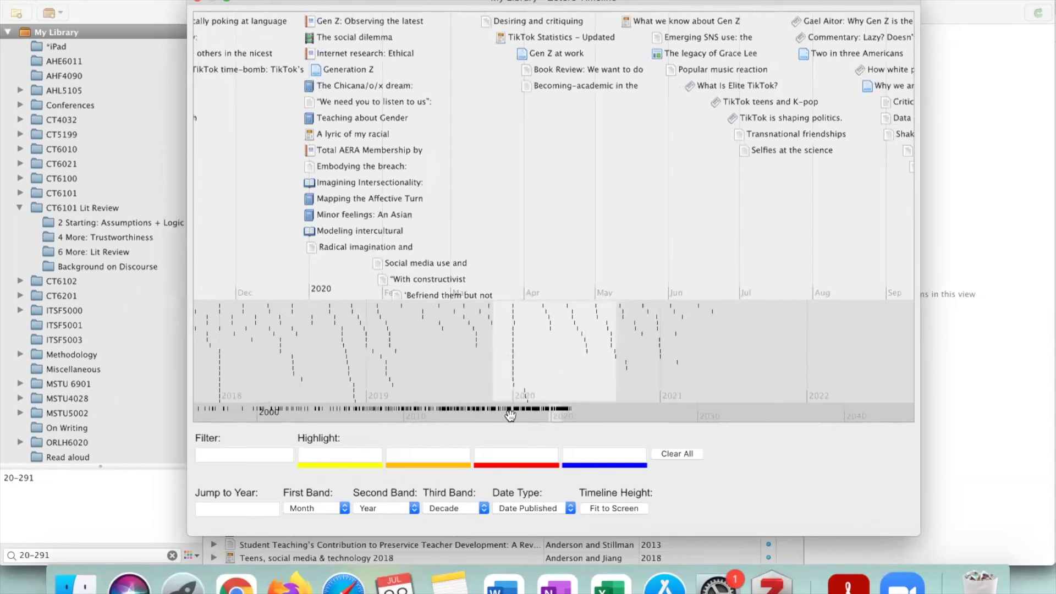
{"action": "left_click_drag", "start_coordinate": [424, 353], "coordinate": [726, 365]}
{"action": "left_click_drag", "start_coordinate": [505, 355], "coordinate": [675, 358]}
{"action": "left_click_drag", "start_coordinate": [601, 356], "coordinate": [780, 362]}
{"action": "scroll", "coordinate": [834, 363], "scroll_direction": "left", "scroll_amount": 10}
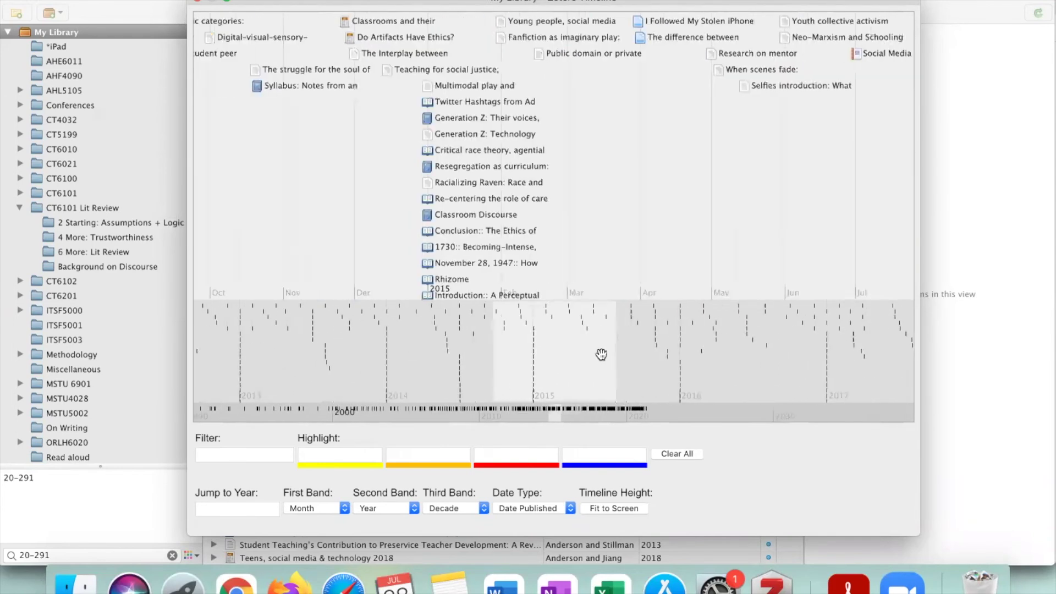
{"action": "scroll", "coordinate": [760, 353], "scroll_direction": "left", "scroll_amount": 5}
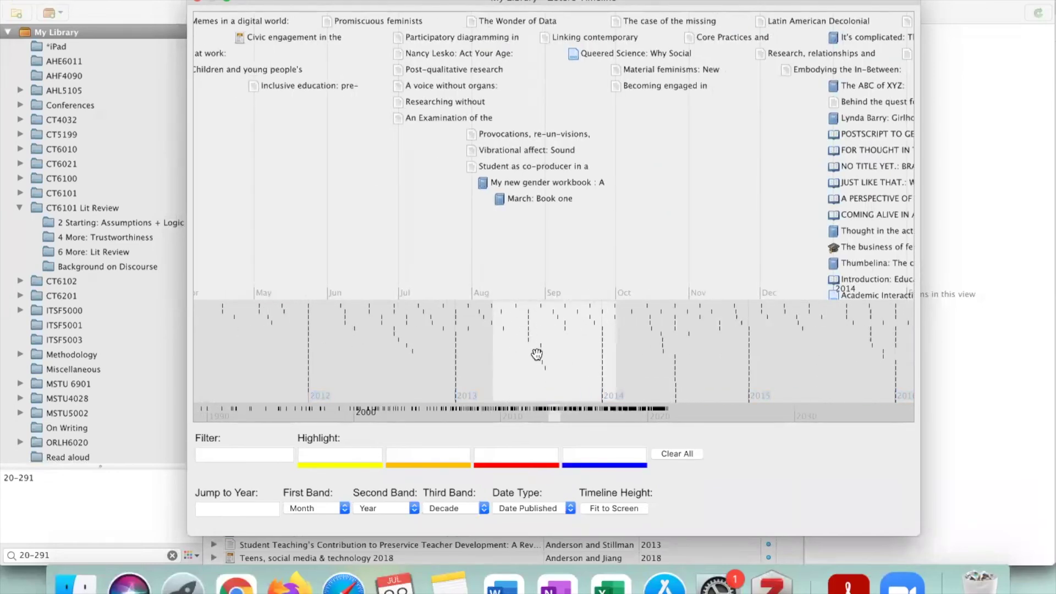
{"action": "scroll", "coordinate": [491, 354], "scroll_direction": "left", "scroll_amount": 12}
{"action": "scroll", "coordinate": [691, 344], "scroll_direction": "left", "scroll_amount": 9}
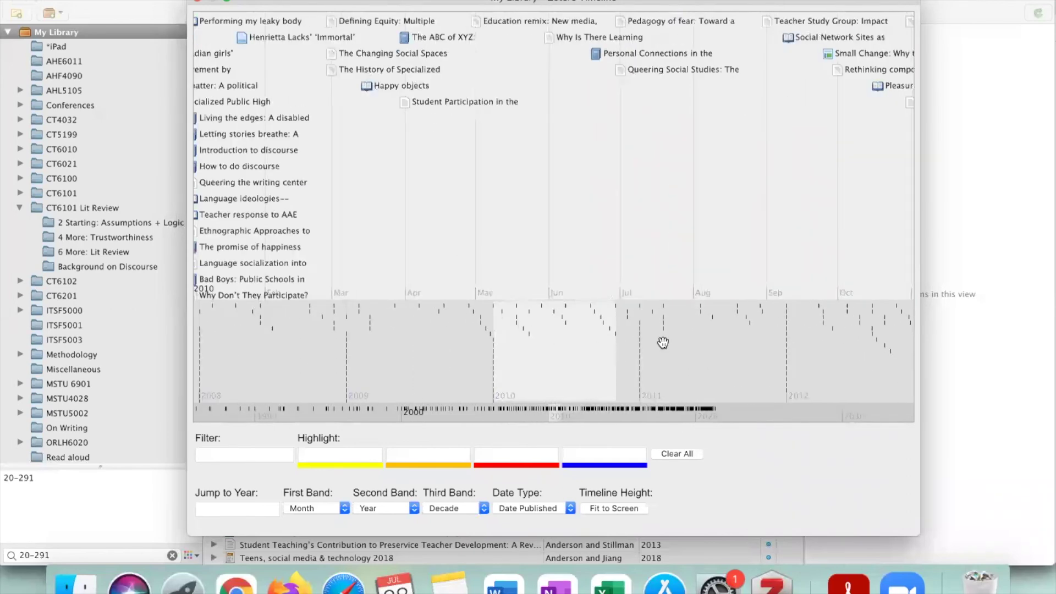
{"action": "scroll", "coordinate": [663, 342], "scroll_direction": "left", "scroll_amount": 15}
{"action": "scroll", "coordinate": [769, 353], "scroll_direction": "left", "scroll_amount": 5}
{"action": "scroll", "coordinate": [528, 369], "scroll_direction": "left", "scroll_amount": 4}
{"action": "scroll", "coordinate": [566, 368], "scroll_direction": "left", "scroll_amount": 8}
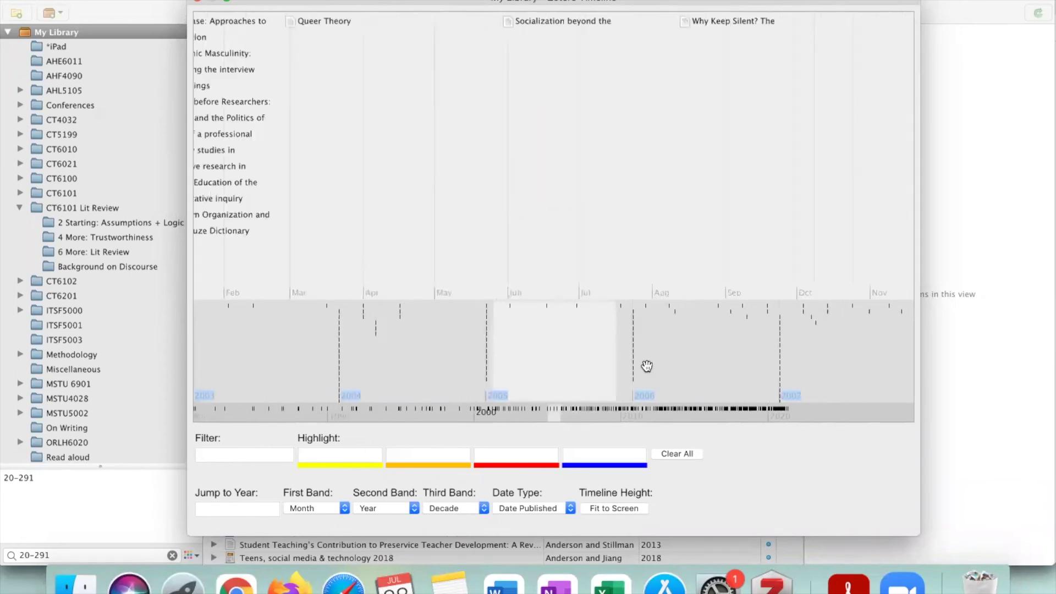
{"action": "scroll", "coordinate": [646, 366], "scroll_direction": "right", "scroll_amount": 3}
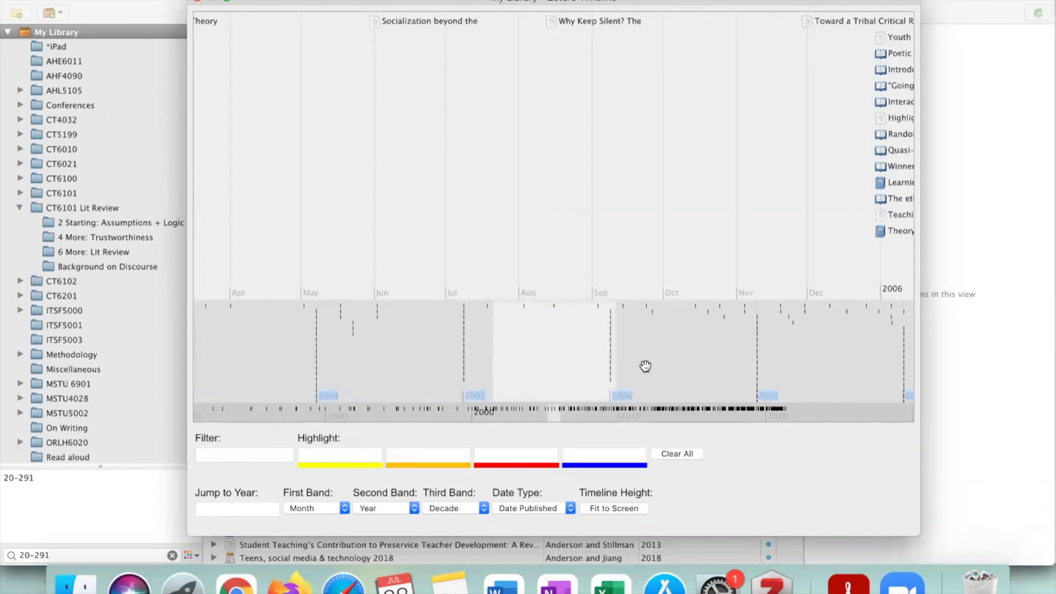
{"action": "left_click_drag", "start_coordinate": [514, 360], "coordinate": [766, 365]}
{"action": "mouse_move", "coordinate": [542, 365]}
{"action": "left_mouse_down"}
{"action": "mouse_move", "coordinate": [719, 368]}
{"action": "mouse_move", "coordinate": [471, 391]}
{"action": "mouse_move", "coordinate": [423, 385]}
{"action": "mouse_move", "coordinate": [589, 377]}
{"action": "left_mouse_up"}
{"action": "left_click_drag", "start_coordinate": [479, 368], "coordinate": [634, 355]}
{"action": "left_click_drag", "start_coordinate": [377, 347], "coordinate": [605, 356]}
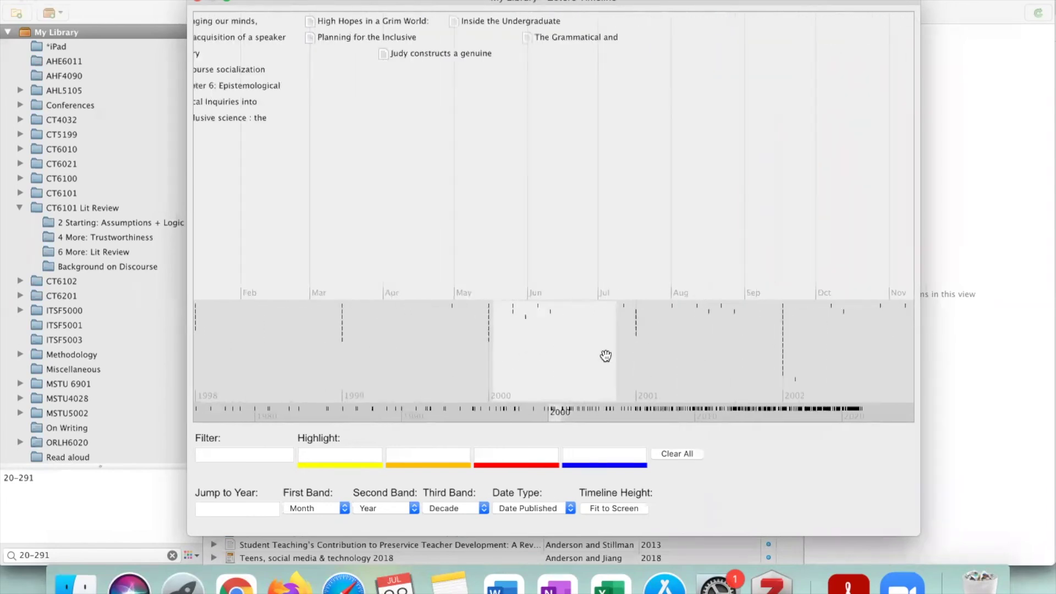
{"action": "left_click_drag", "start_coordinate": [512, 360], "coordinate": [592, 306]}
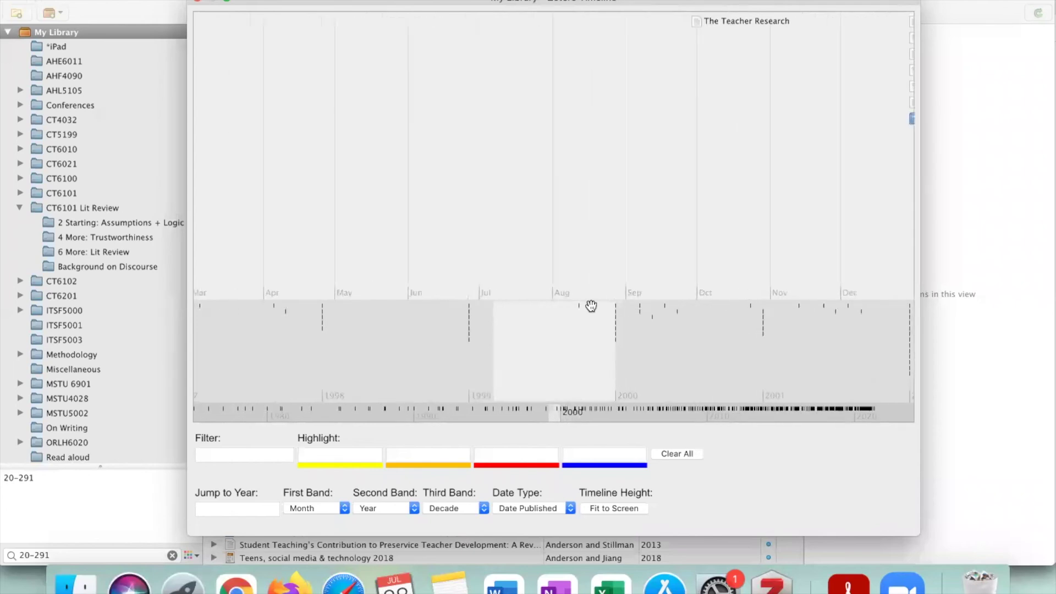
{"action": "left_click_drag", "start_coordinate": [662, 383], "coordinate": [555, 361]}
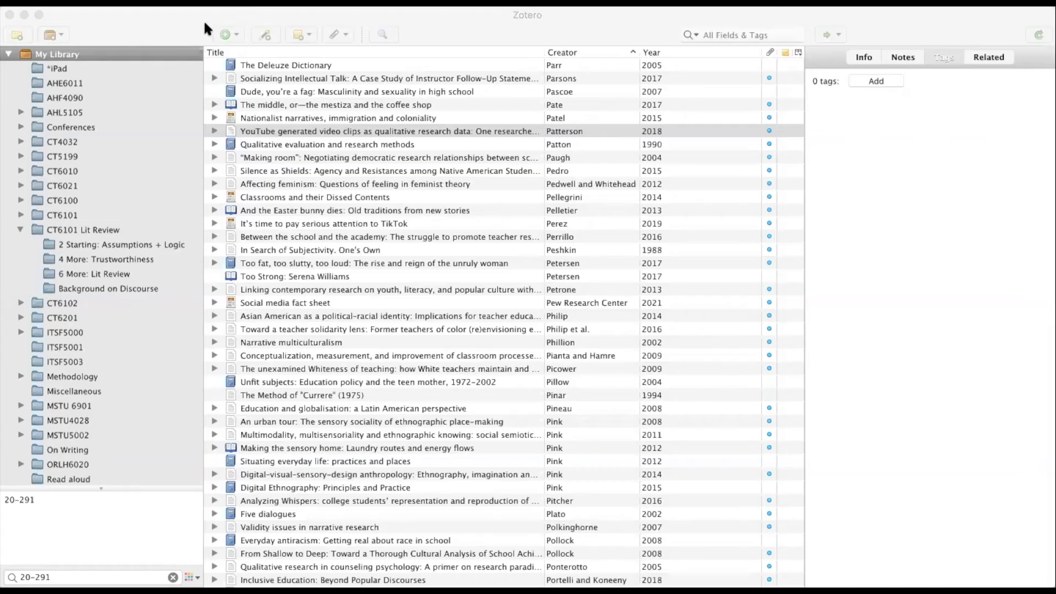
Run an advanced search in My Library for items whose title contains "ethnography".
{"action": "left_click", "coordinate": [199, 32]}
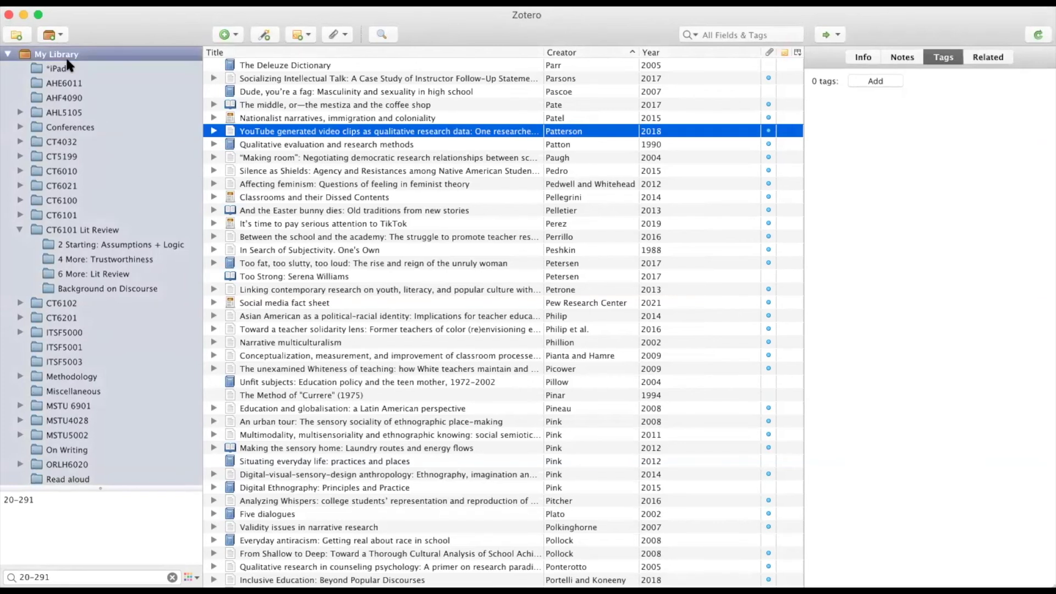
{"action": "left_click", "coordinate": [67, 57]}
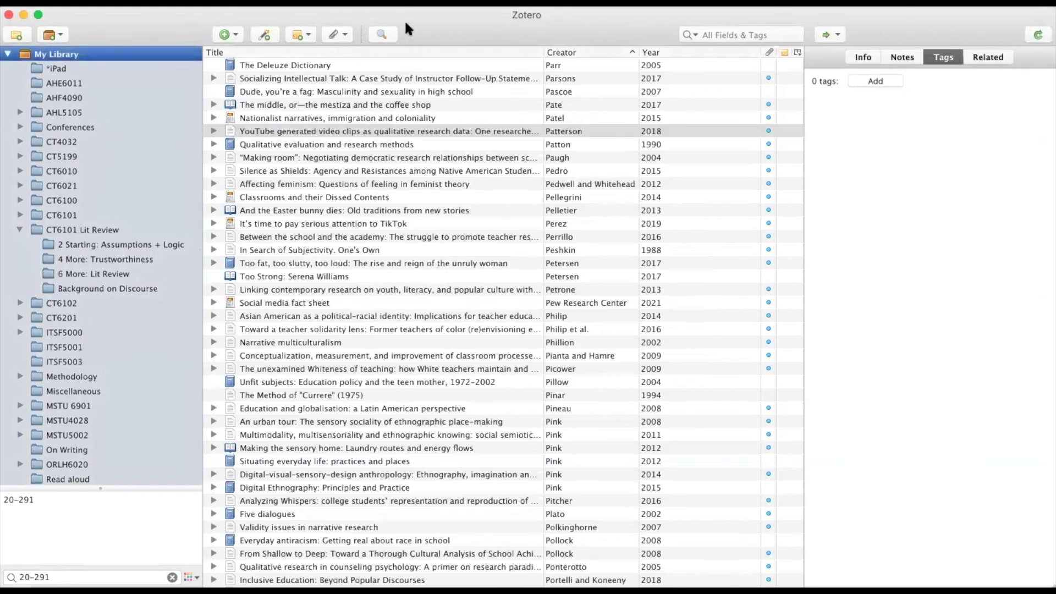
{"action": "left_click", "coordinate": [375, 30]}
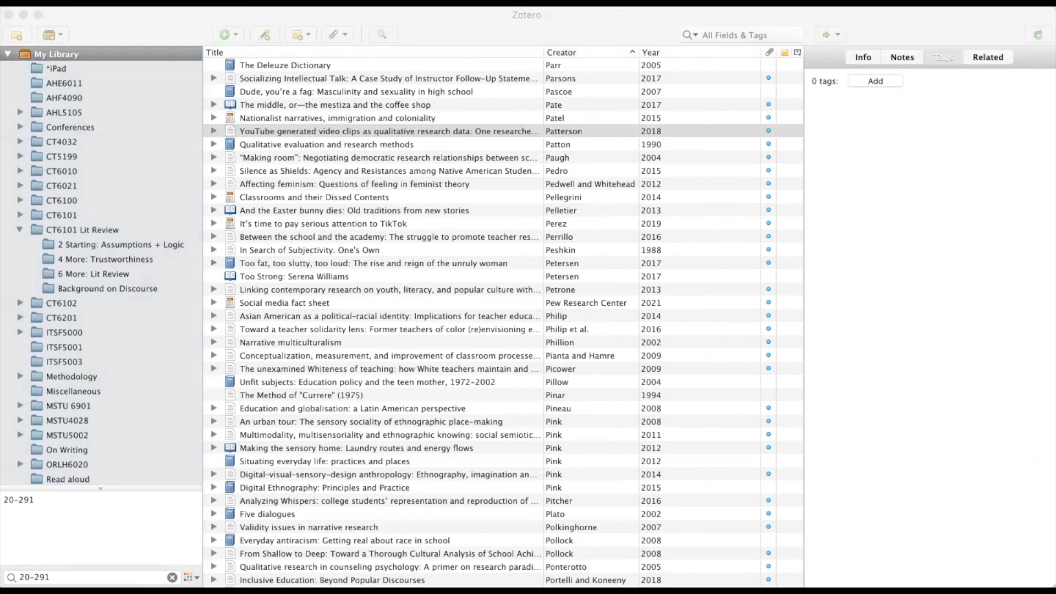
{"action": "left_click", "coordinate": [416, 276]}
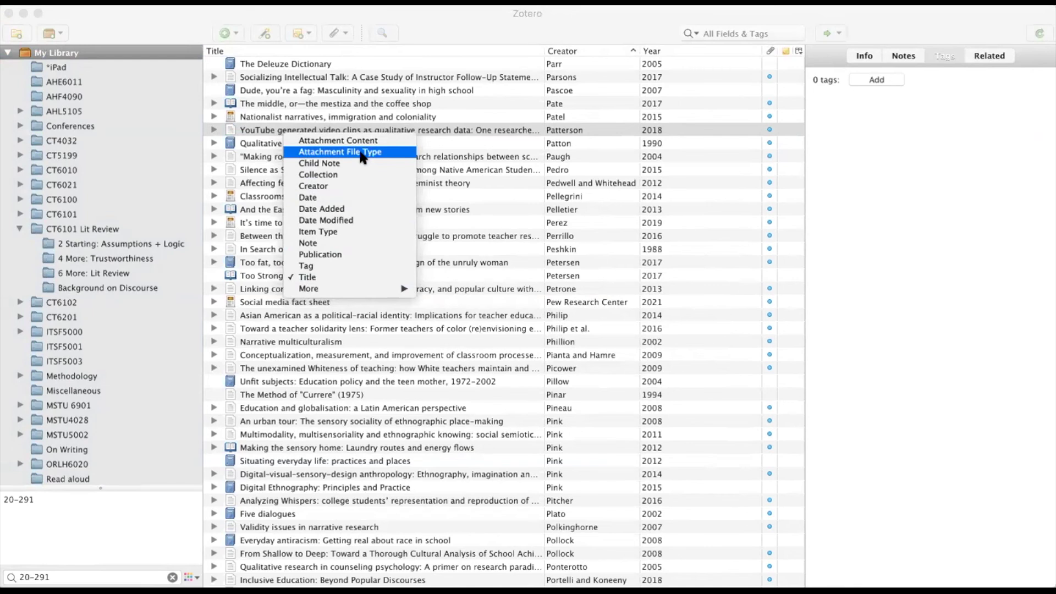
{"action": "left_click", "coordinate": [389, 420]}
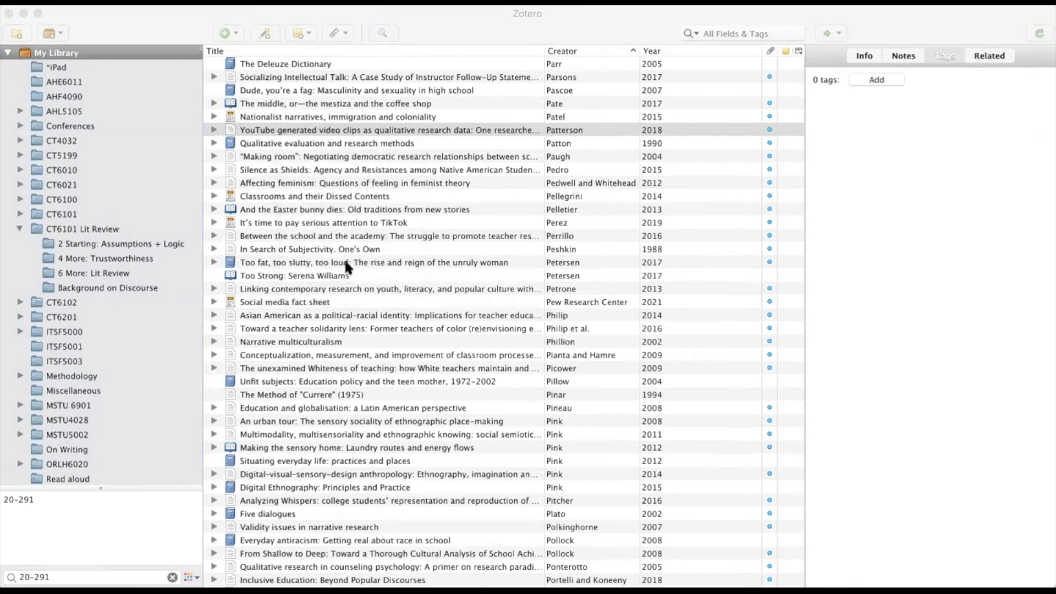
{"action": "left_click", "coordinate": [482, 269]}
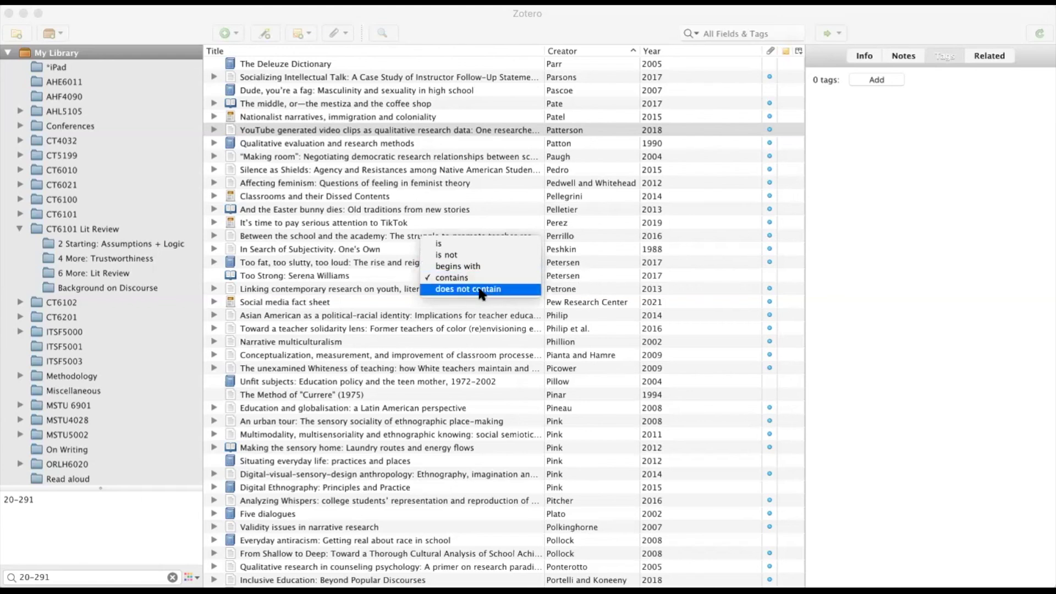
{"action": "left_click", "coordinate": [476, 438]}
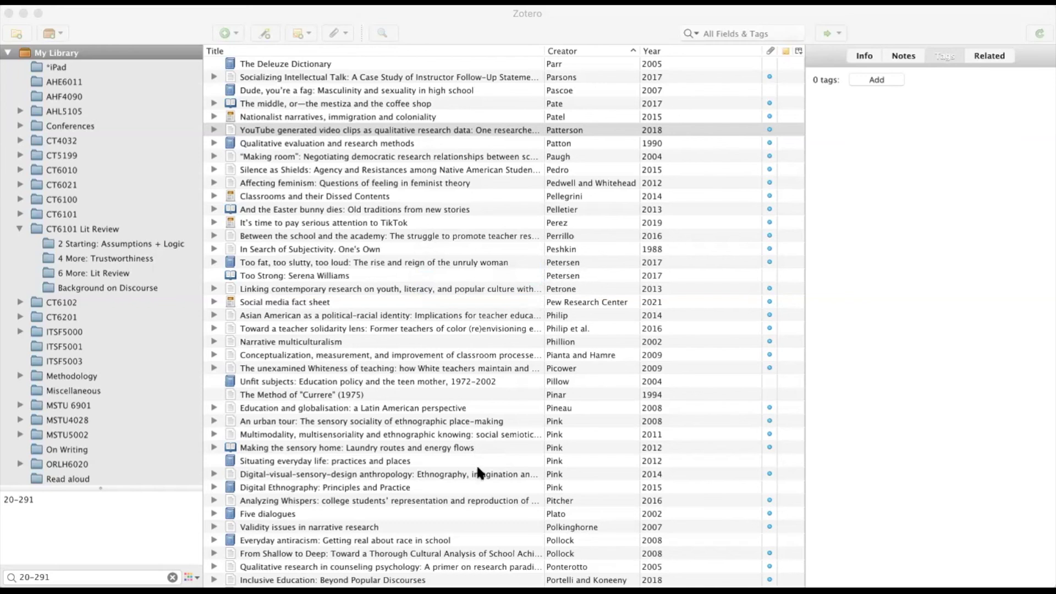
Save the advanced search under the name "ethnography searxh".
{"action": "left_click", "coordinate": [443, 338]}
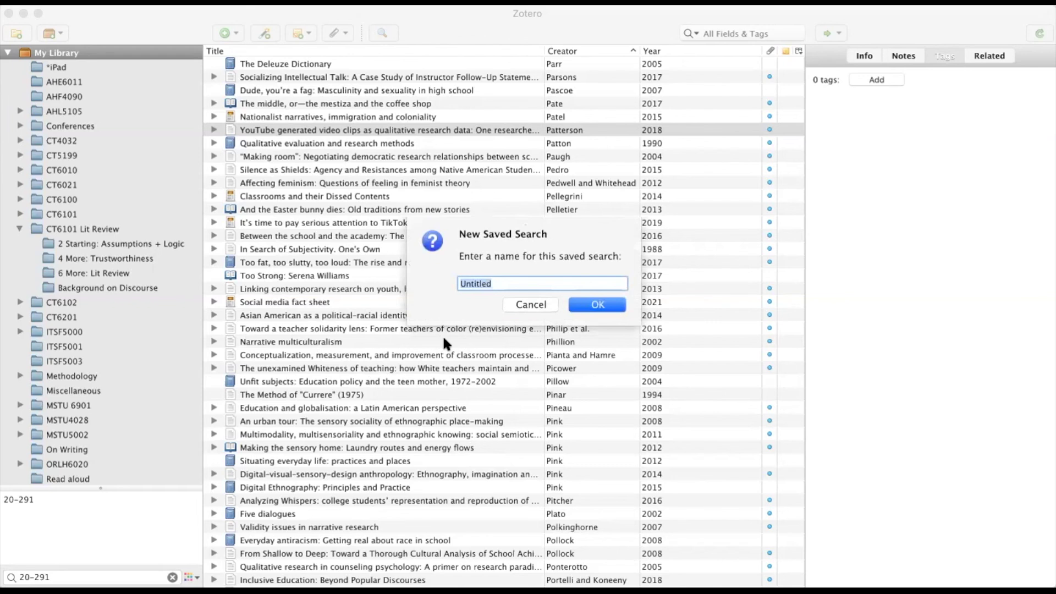
{"action": "type", "text": "ethnography search"}
{"action": "key", "text": "Return"}
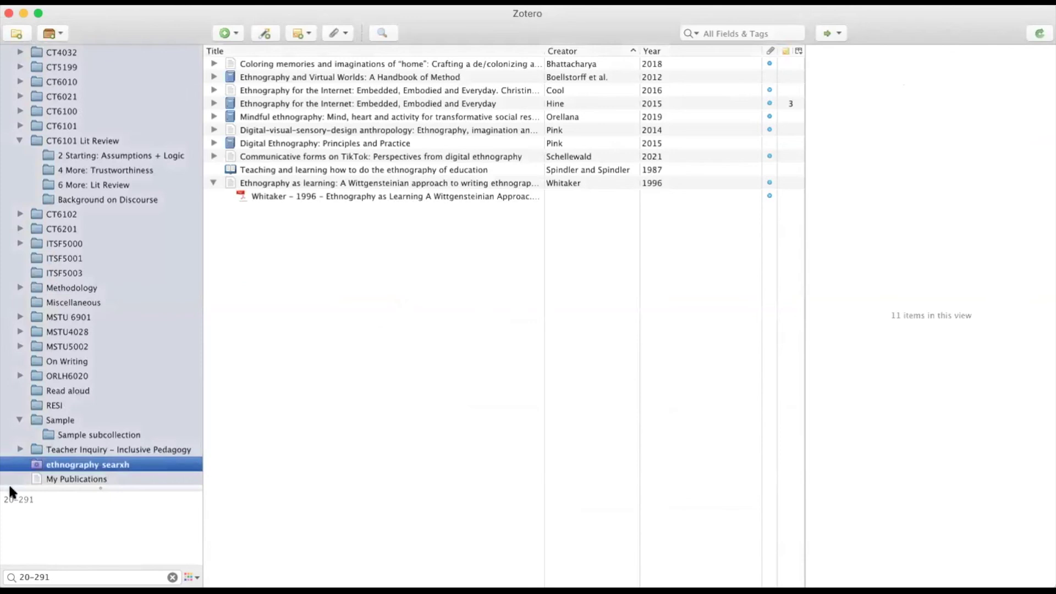
Review the criteria and available actions of the "ethnography searxh" saved search without changing it.
{"action": "scroll", "coordinate": [87, 302], "scroll_direction": "down", "scroll_amount": 10}
{"action": "scroll", "coordinate": [93, 295], "scroll_direction": "up", "scroll_amount": 10}
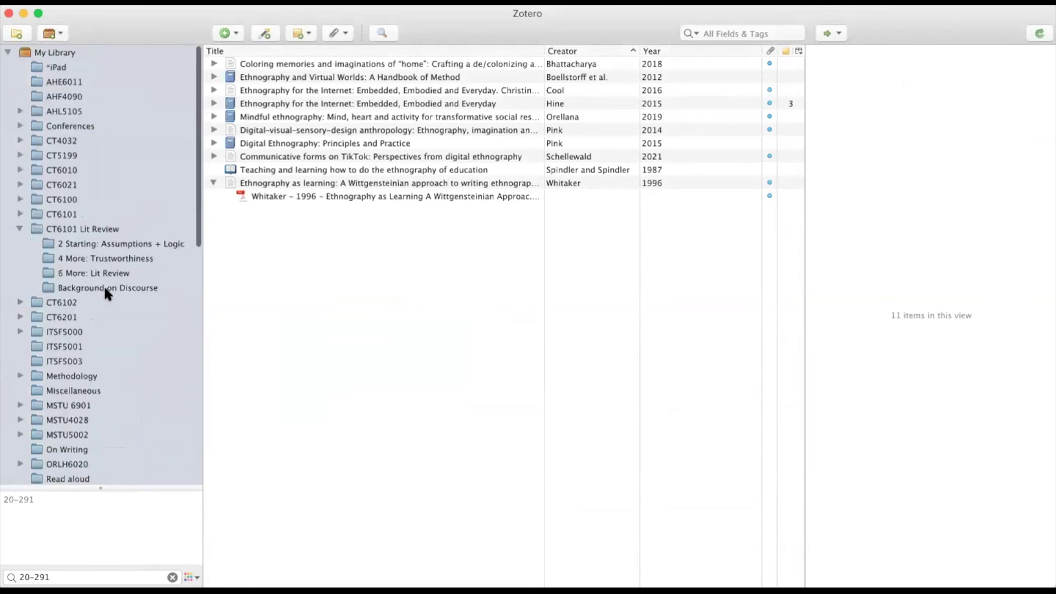
{"action": "scroll", "coordinate": [103, 284], "scroll_direction": "down", "scroll_amount": 3}
{"action": "scroll", "coordinate": [65, 156], "scroll_direction": "up", "scroll_amount": 5}
{"action": "scroll", "coordinate": [65, 160], "scroll_direction": "down", "scroll_amount": 2}
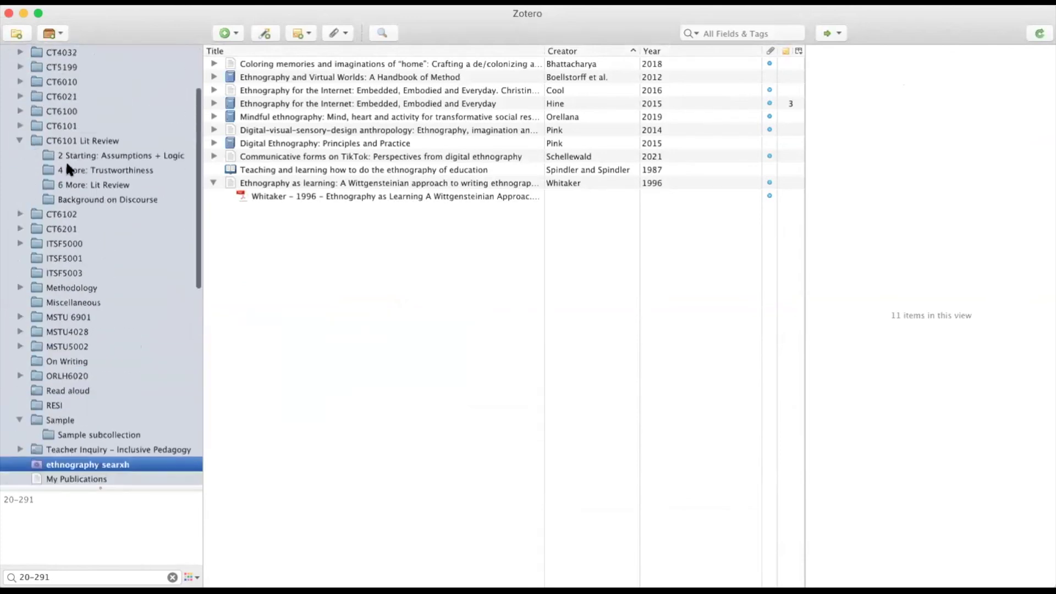
{"action": "scroll", "coordinate": [86, 432], "scroll_direction": "down", "scroll_amount": 5}
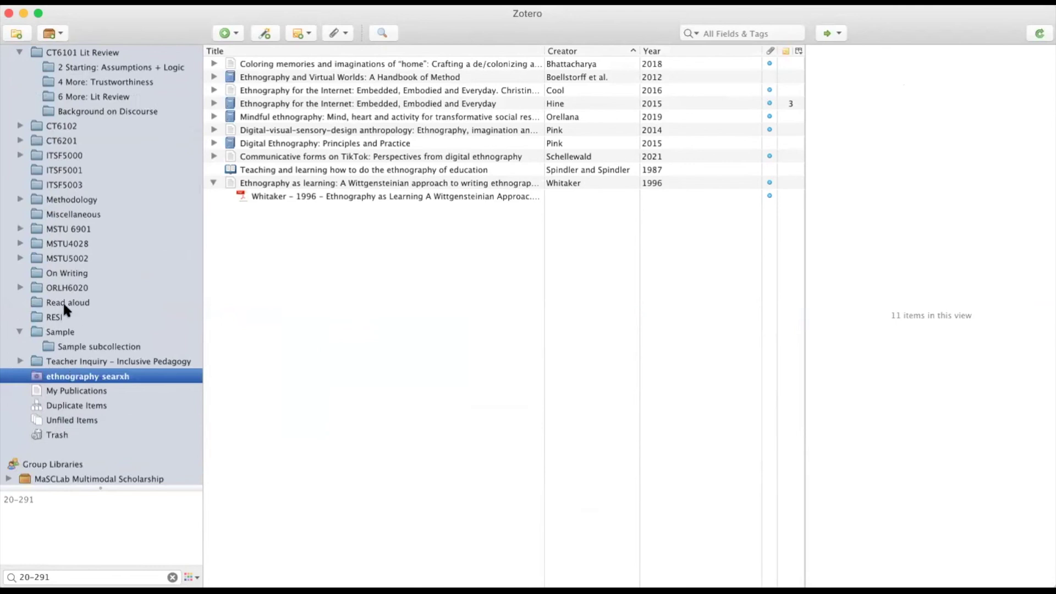
{"action": "right_click", "coordinate": [70, 374]}
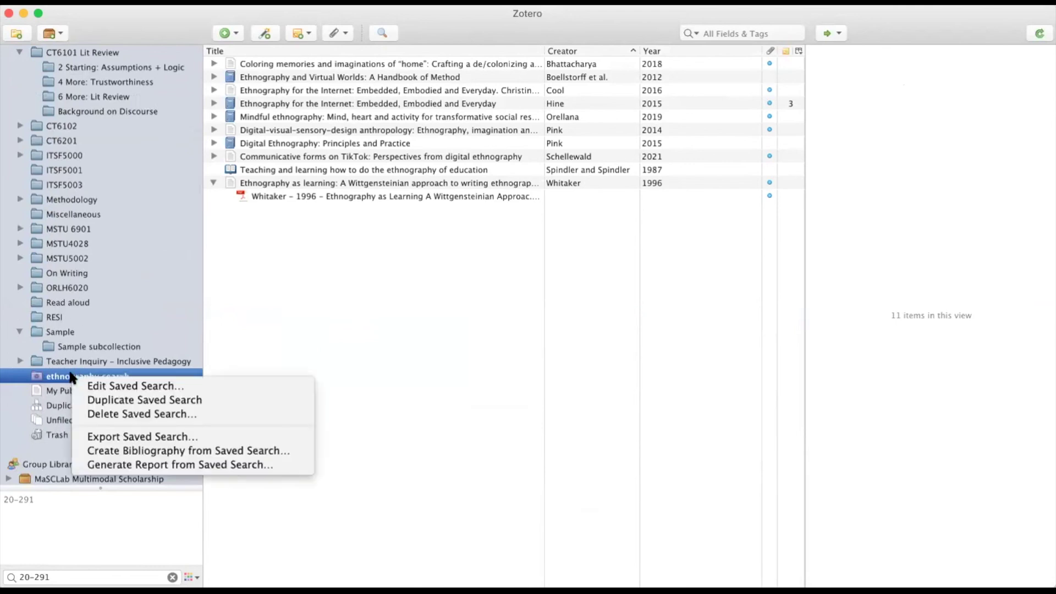
{"action": "left_click", "coordinate": [95, 385]}
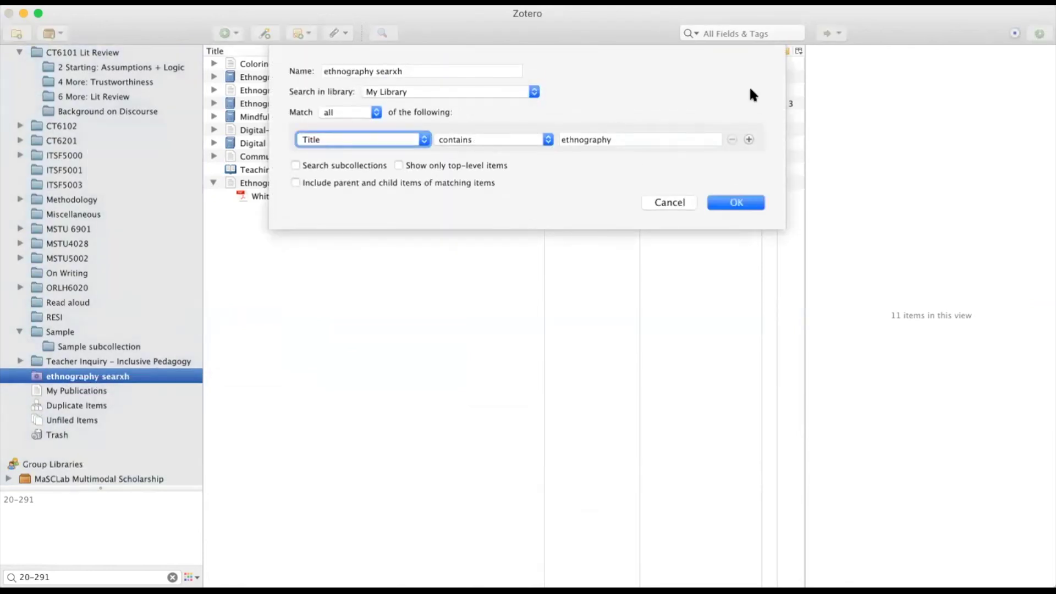
{"action": "left_click", "coordinate": [665, 201]}
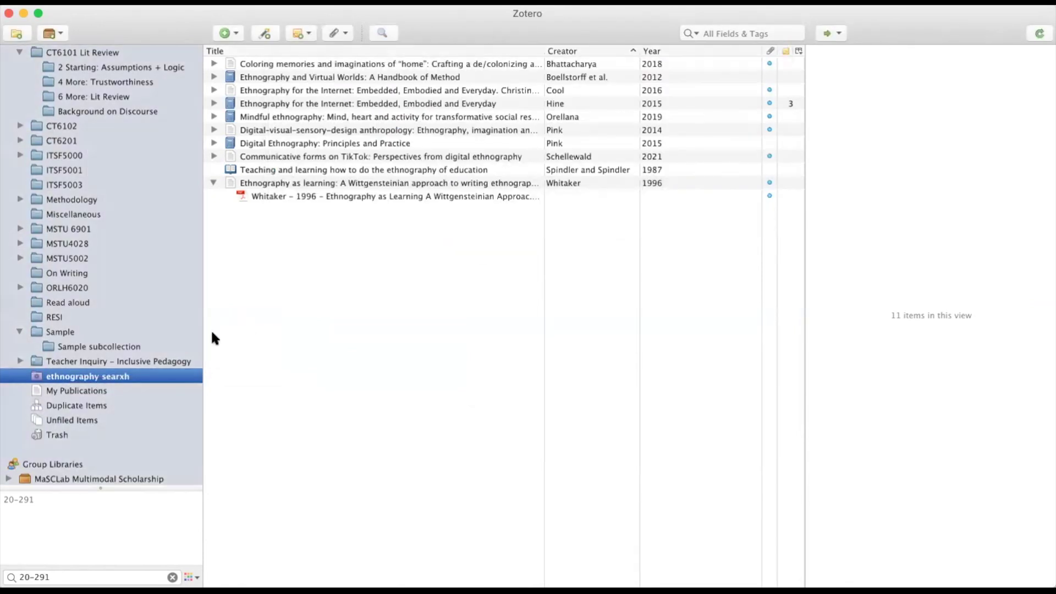
{"action": "right_click", "coordinate": [94, 379]}
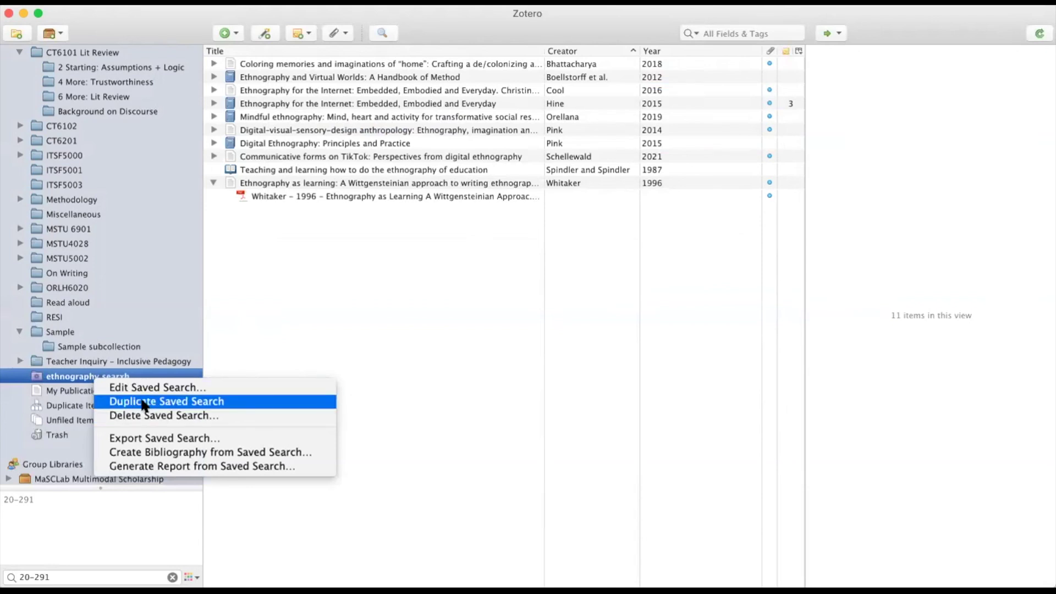
{"action": "left_click", "coordinate": [94, 378]}
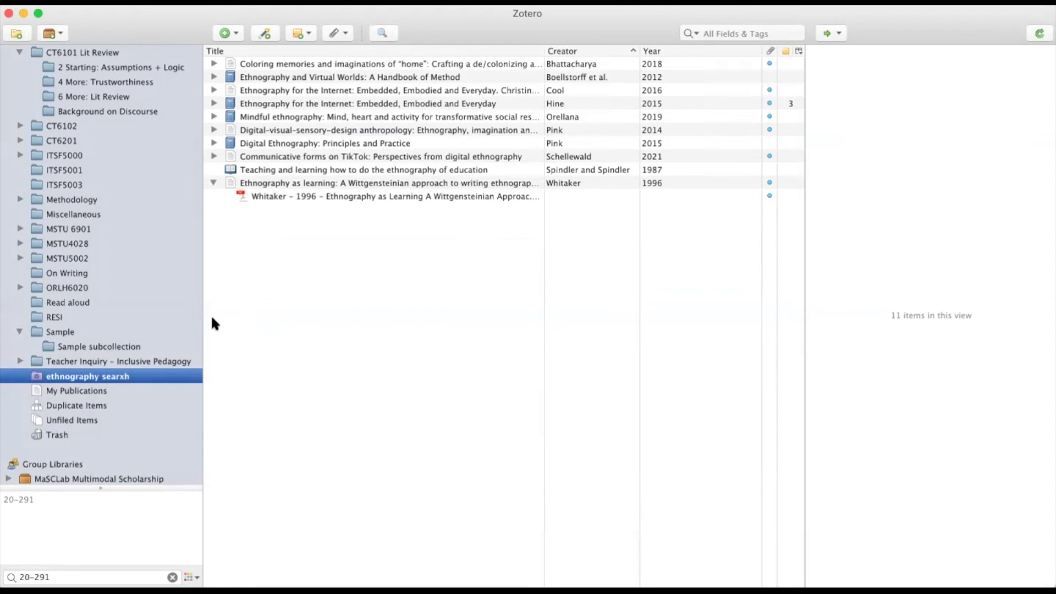
Set up another advanced search in My Library and save it as "Youth notes".
{"action": "scroll", "coordinate": [194, 313], "scroll_direction": "up", "scroll_amount": 4}
{"action": "left_click", "coordinate": [382, 31]}
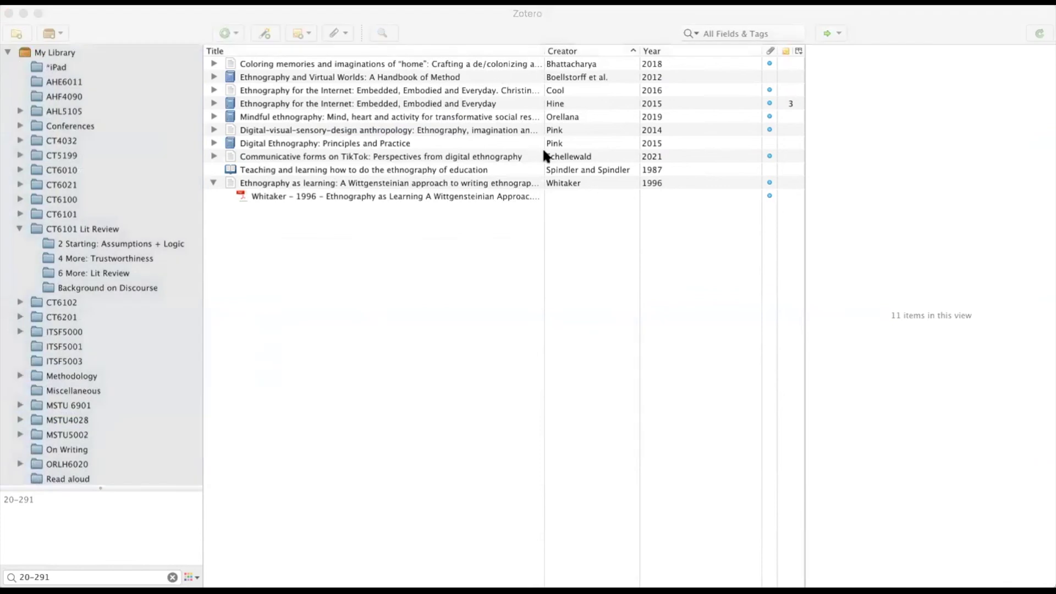
{"action": "left_click", "coordinate": [469, 235]}
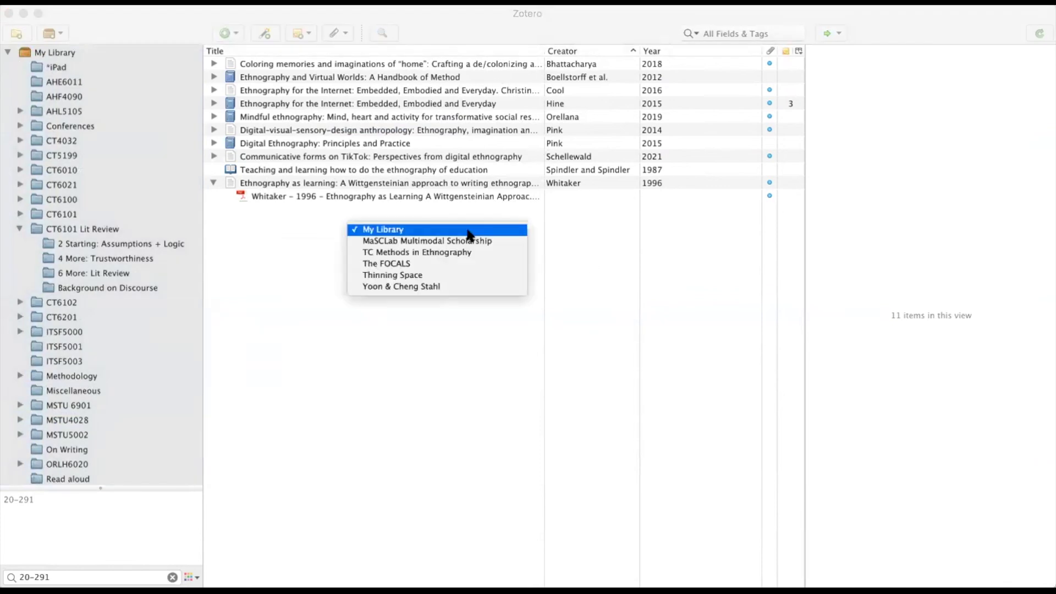
{"action": "left_click", "coordinate": [594, 271]}
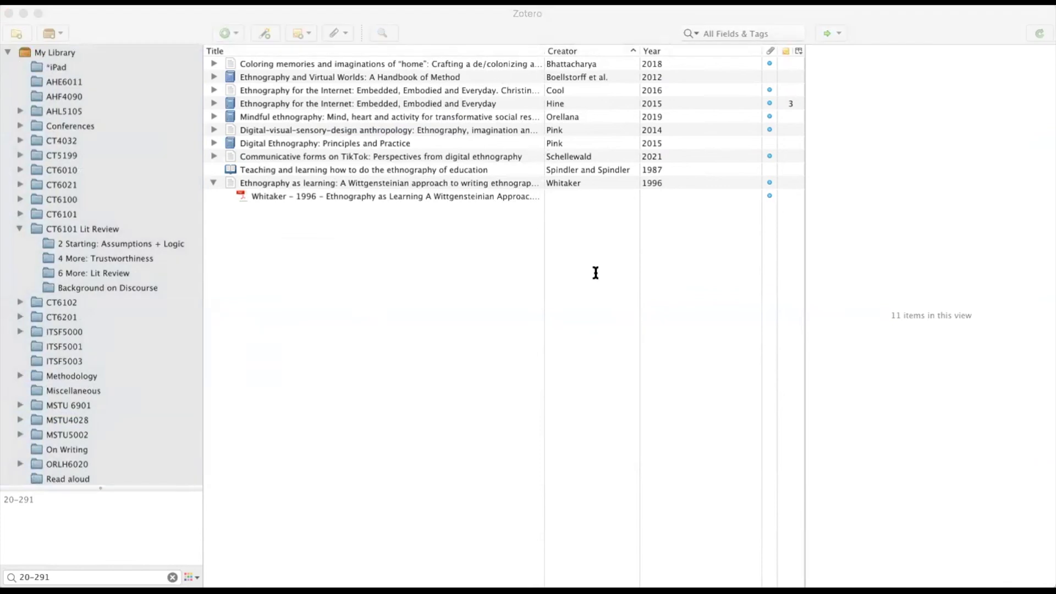
{"action": "left_click", "coordinate": [417, 281]}
{"action": "left_click", "coordinate": [400, 242]}
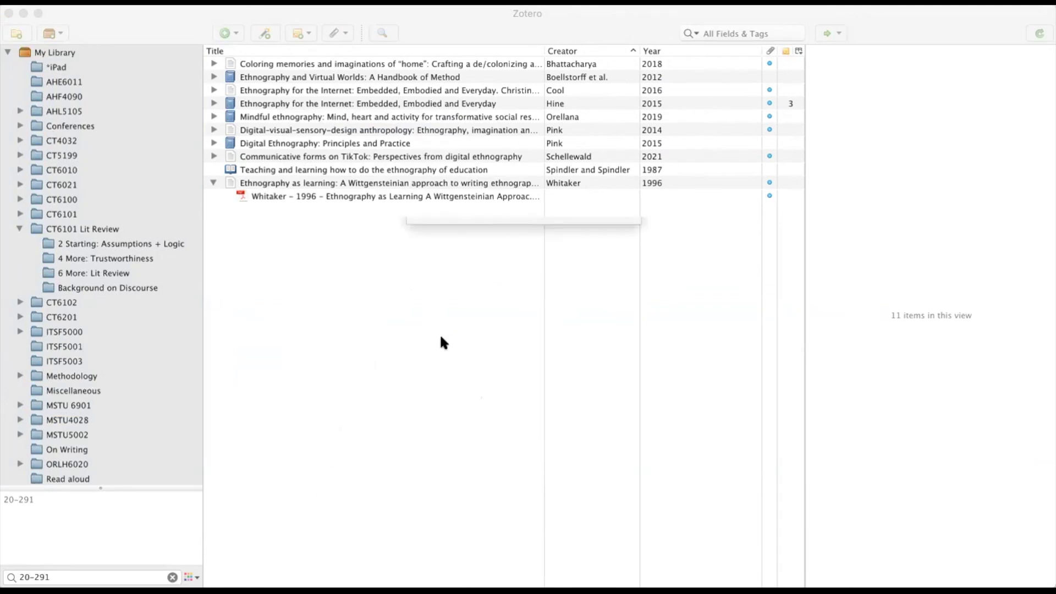
{"action": "type", "text": "Youth notes"}
{"action": "left_click", "coordinate": [604, 301]}
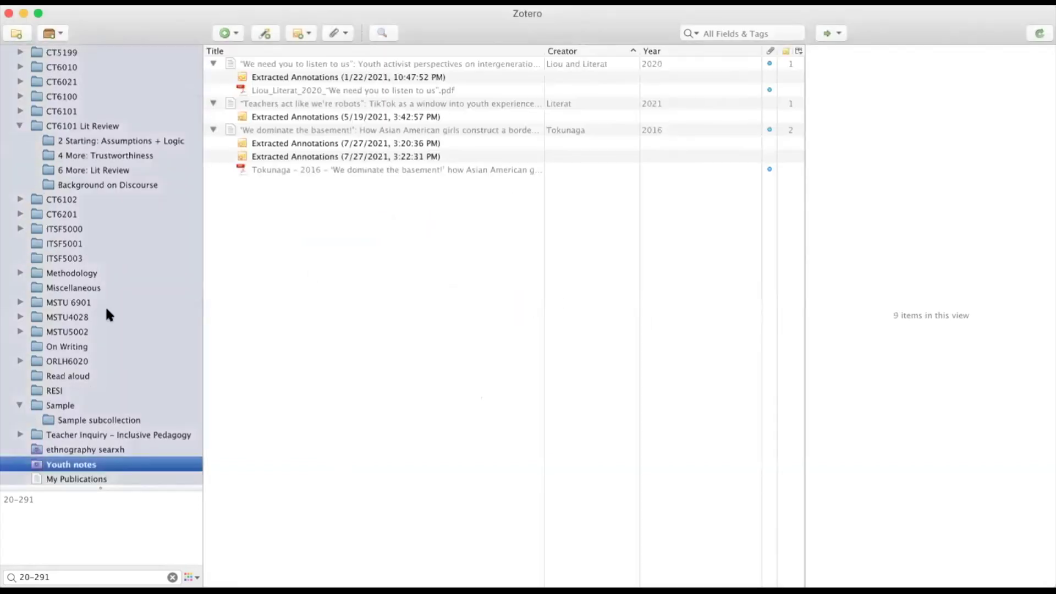
Compare the items in the "ethnography searxh" and "Youth notes" saved searches.
{"action": "scroll", "coordinate": [70, 363], "scroll_direction": "down", "scroll_amount": 5}
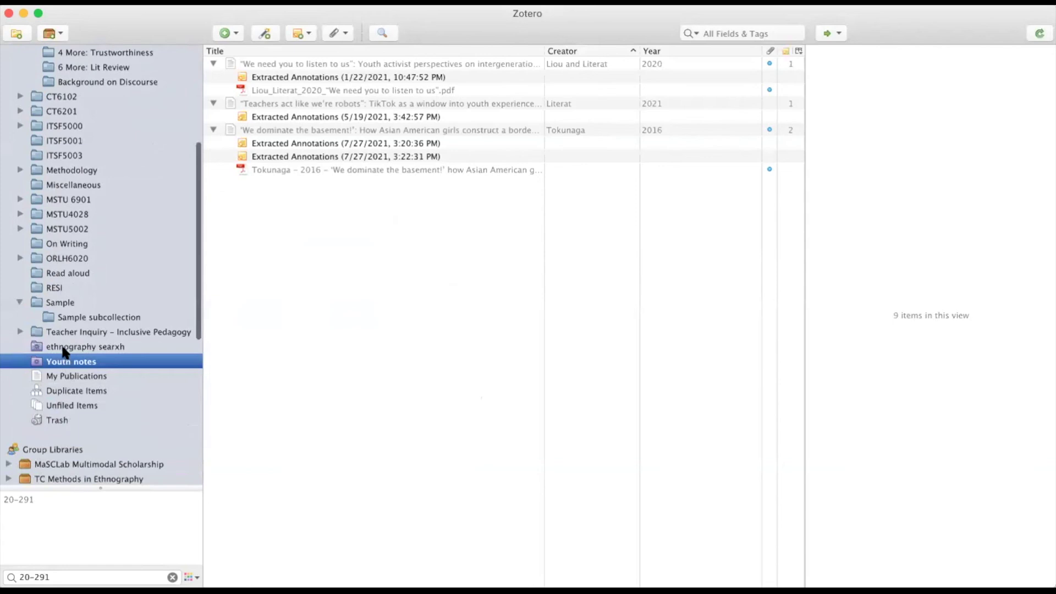
{"action": "left_click", "coordinate": [62, 349]}
{"action": "left_click", "coordinate": [60, 362]}
{"action": "left_click", "coordinate": [61, 348]}
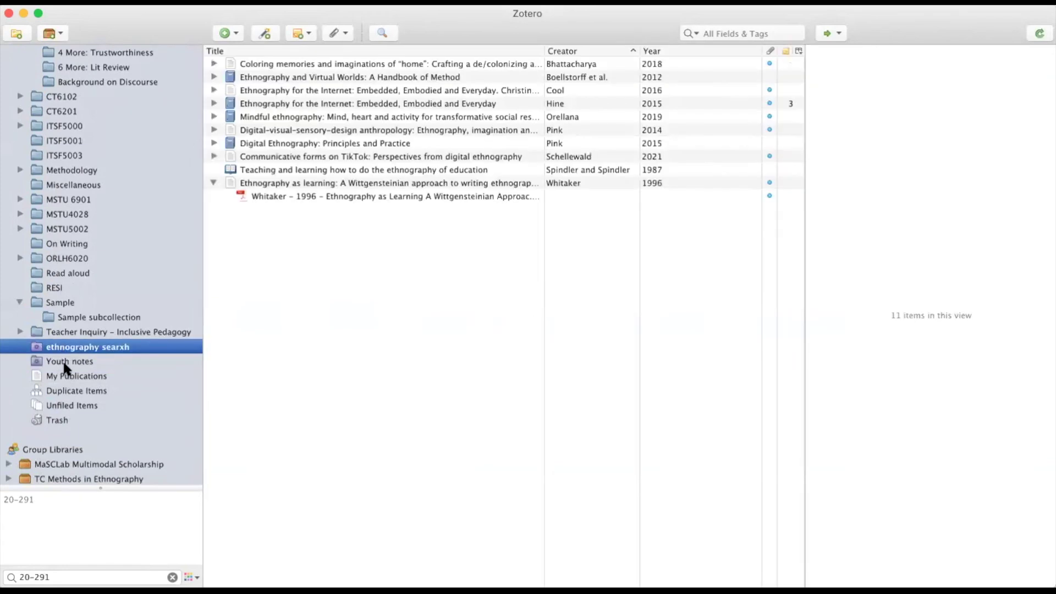
Create a bibliography from the "ethnography searxh" saved search in APA 7th edition, English (US), and copy it to the clipboard.
{"action": "right_click", "coordinate": [88, 348]}
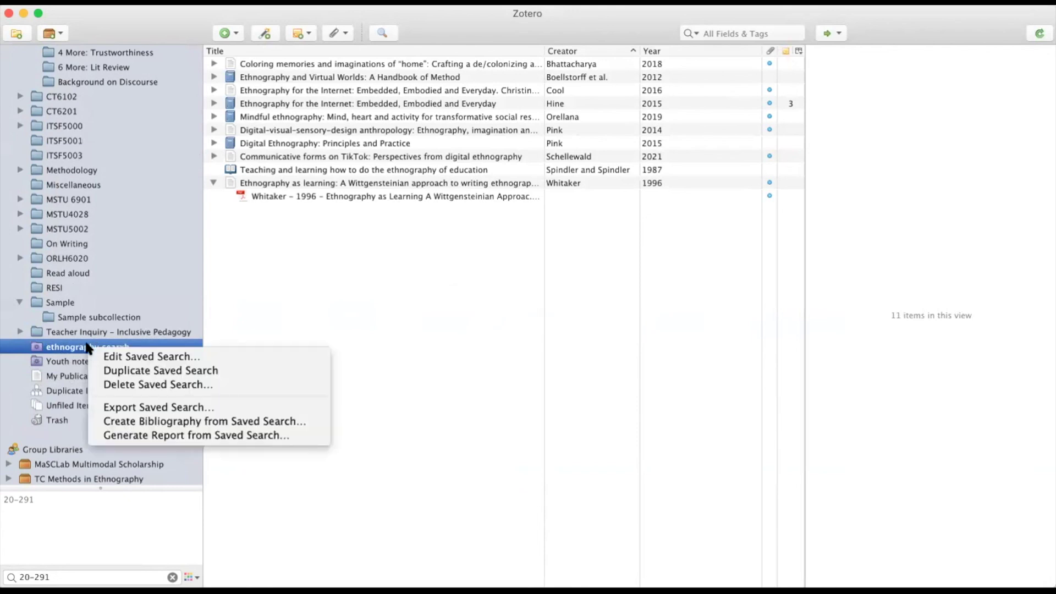
{"action": "left_click", "coordinate": [146, 422]}
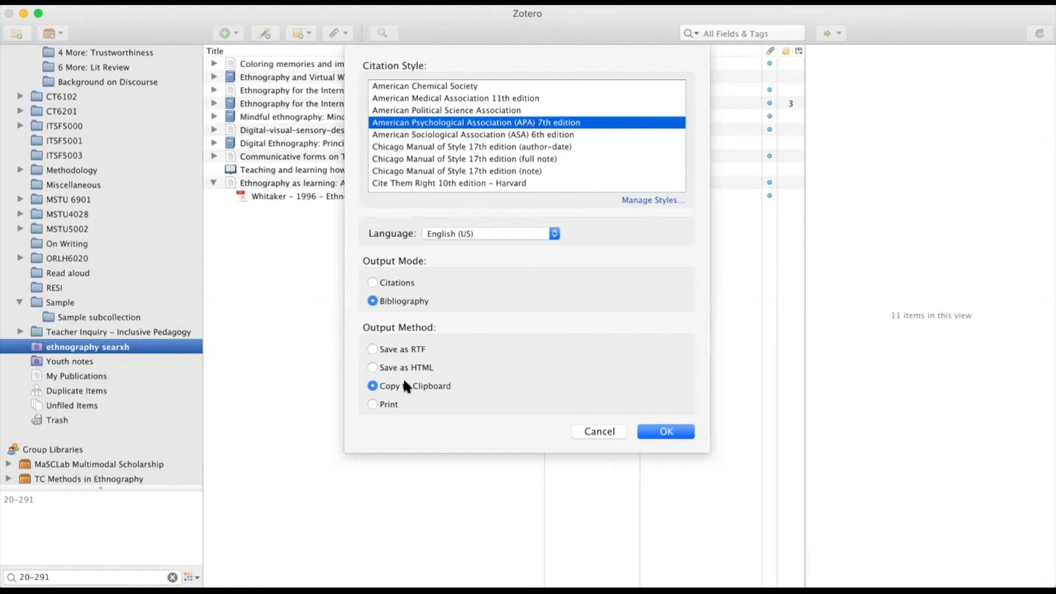
{"action": "left_click", "coordinate": [665, 431]}
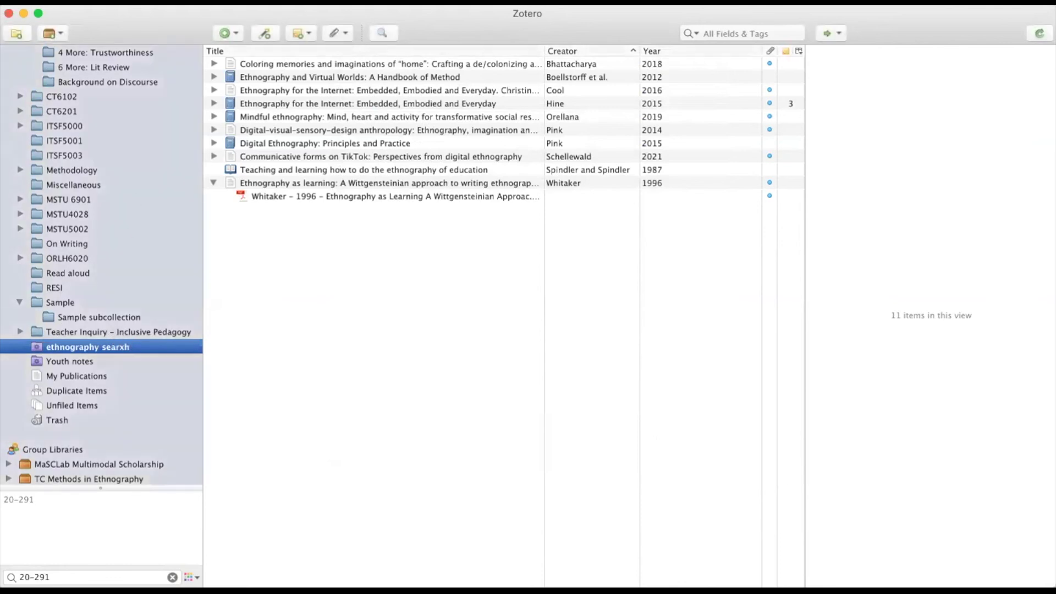
Create a new standalone note in My Library.
{"action": "left_click", "coordinate": [302, 33]}
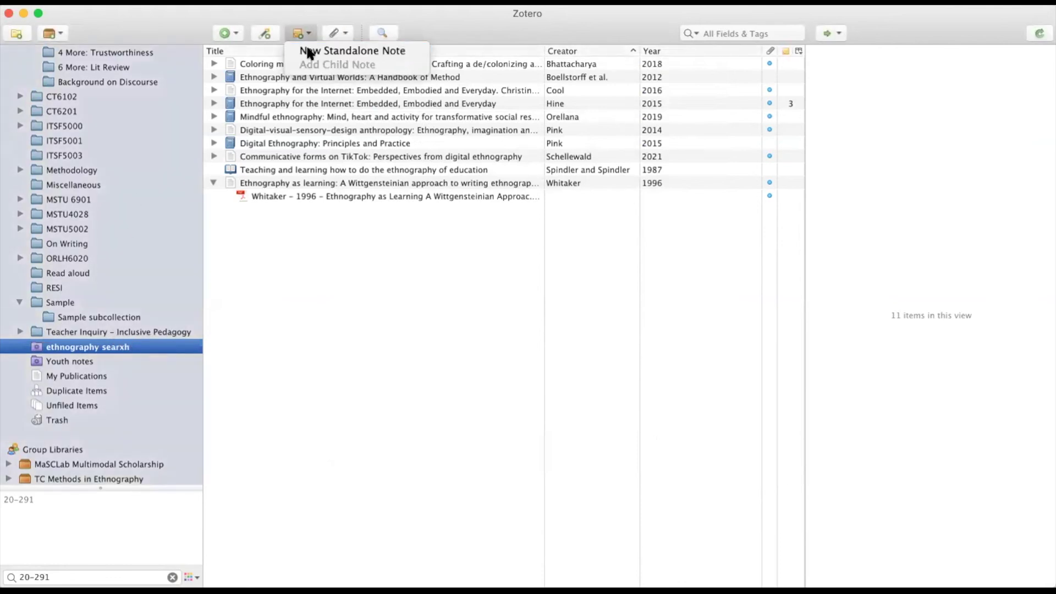
{"action": "left_click", "coordinate": [306, 47]}
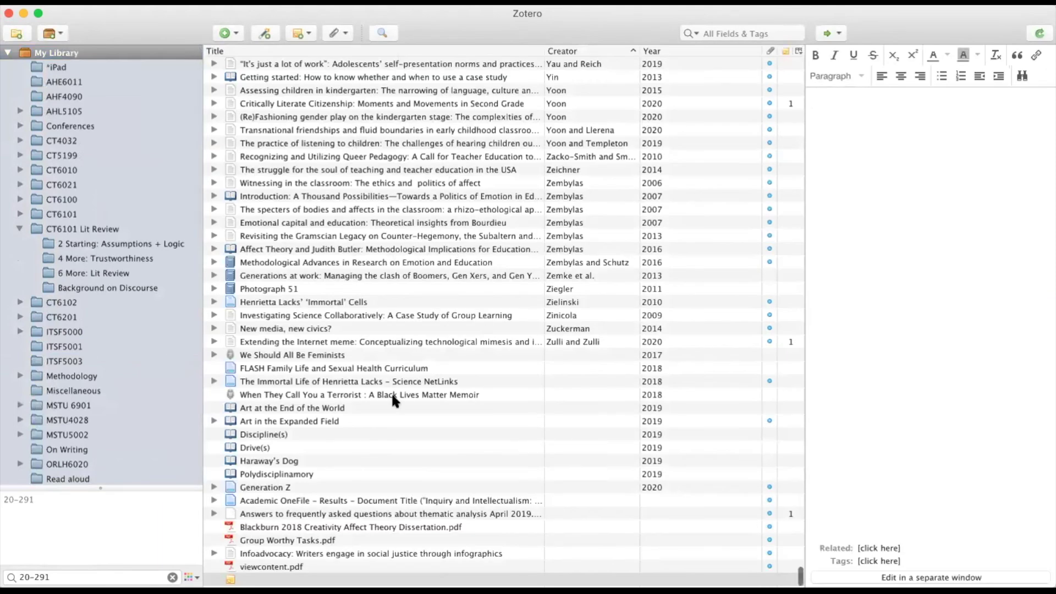
{"action": "scroll", "coordinate": [391, 392], "scroll_direction": "up", "scroll_amount": 10}
{"action": "scroll", "coordinate": [391, 391], "scroll_direction": "up", "scroll_amount": 20}
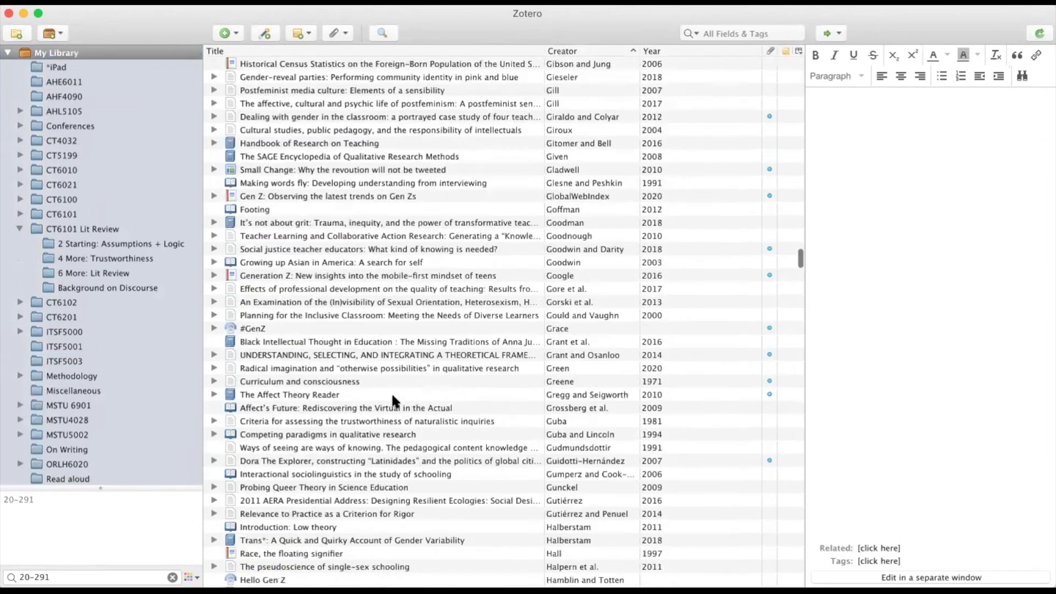
Add a child note to the "Coloring memories and imaginations of 'home'" article in the "ethnography searxh" saved search.
{"action": "scroll", "coordinate": [33, 335], "scroll_direction": "down", "scroll_amount": 10}
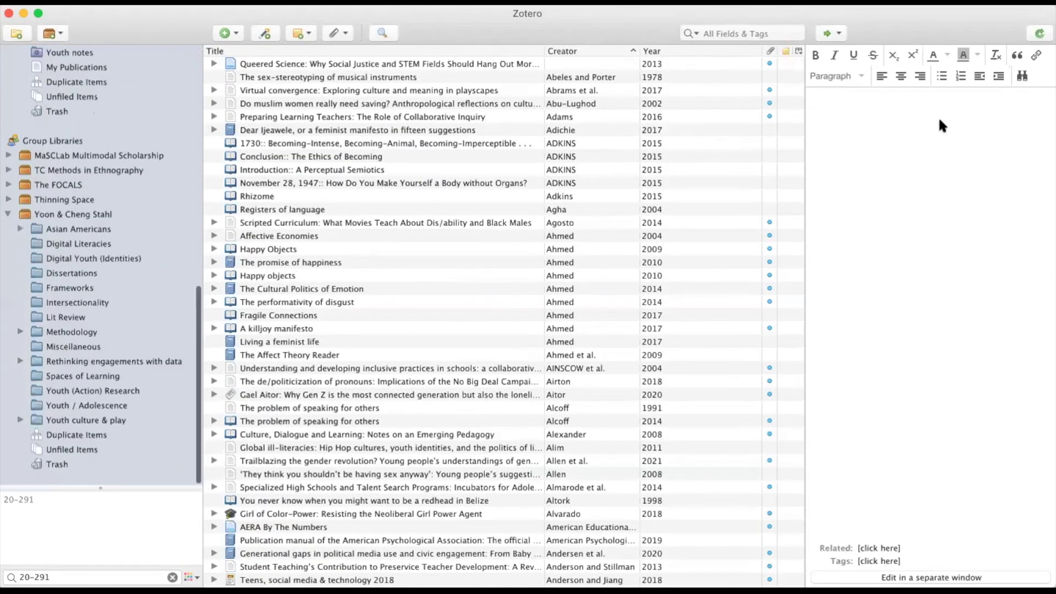
{"action": "scroll", "coordinate": [103, 171], "scroll_direction": "up", "scroll_amount": 5}
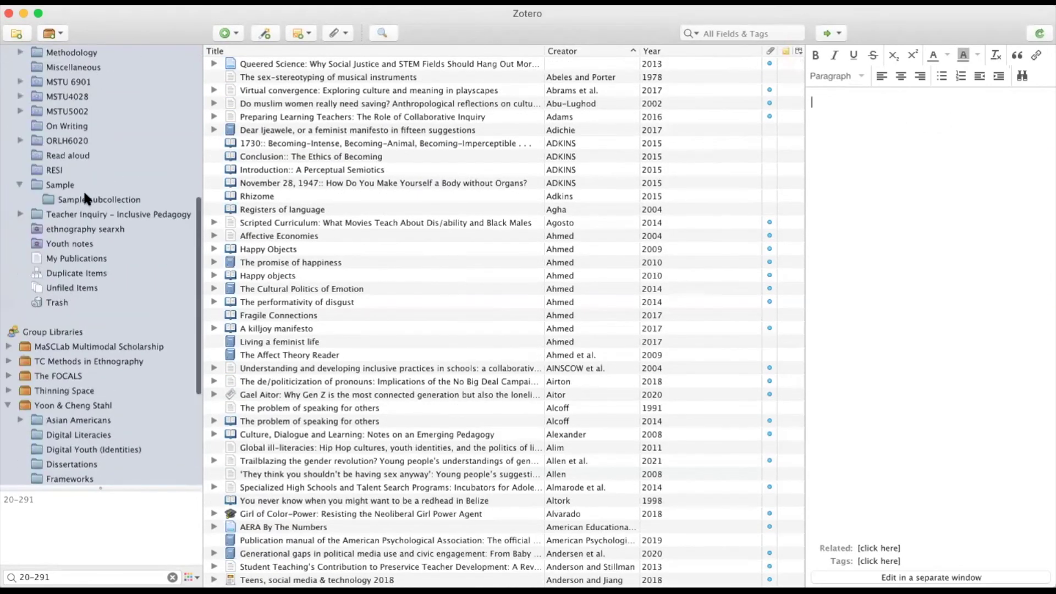
{"action": "left_click", "coordinate": [62, 230]}
{"action": "left_click", "coordinate": [314, 63]}
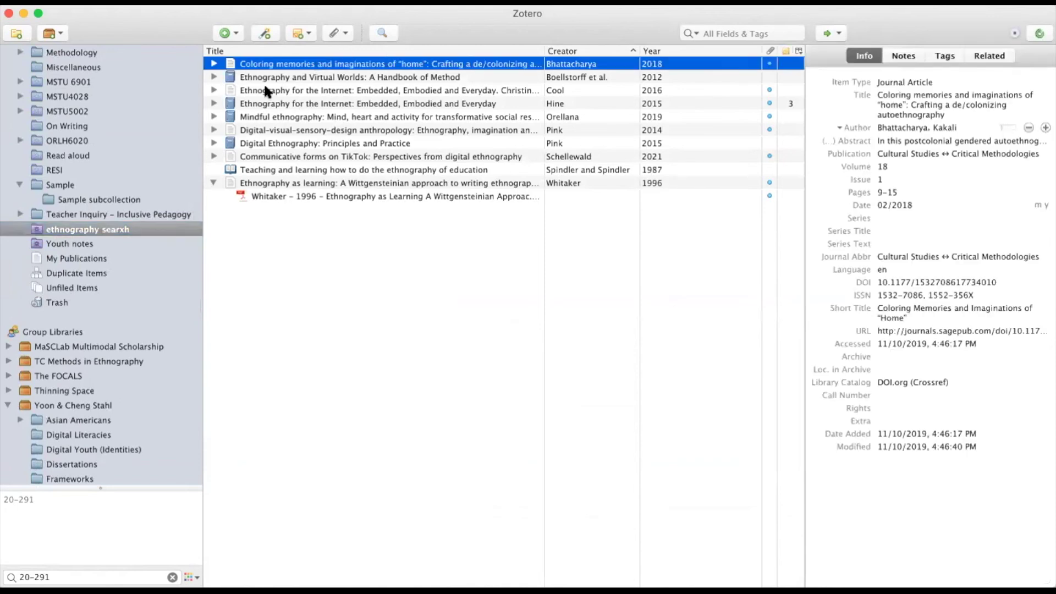
{"action": "left_click", "coordinate": [305, 27]}
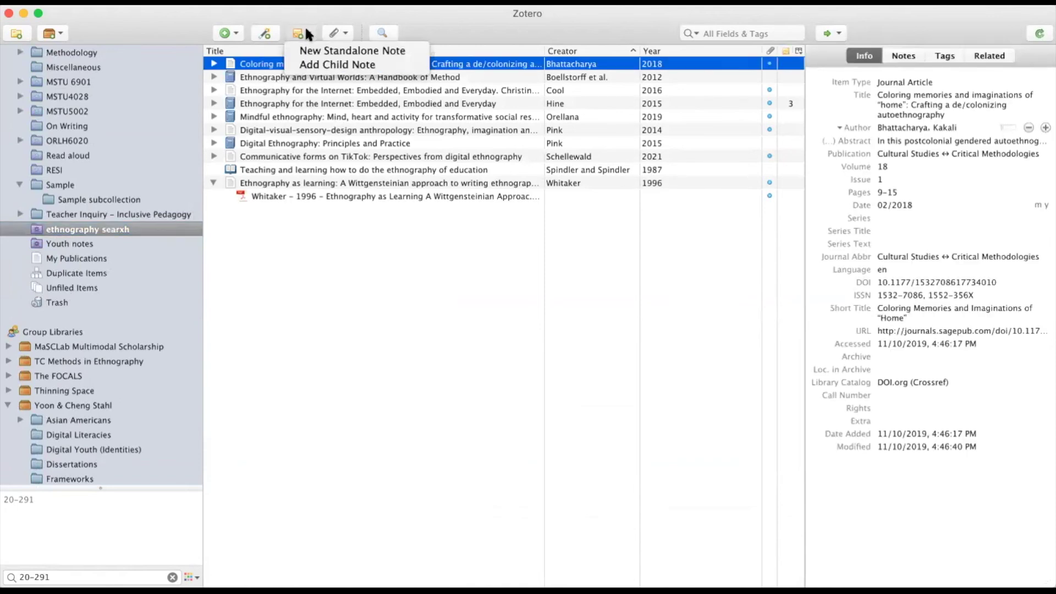
{"action": "left_click", "coordinate": [318, 64]}
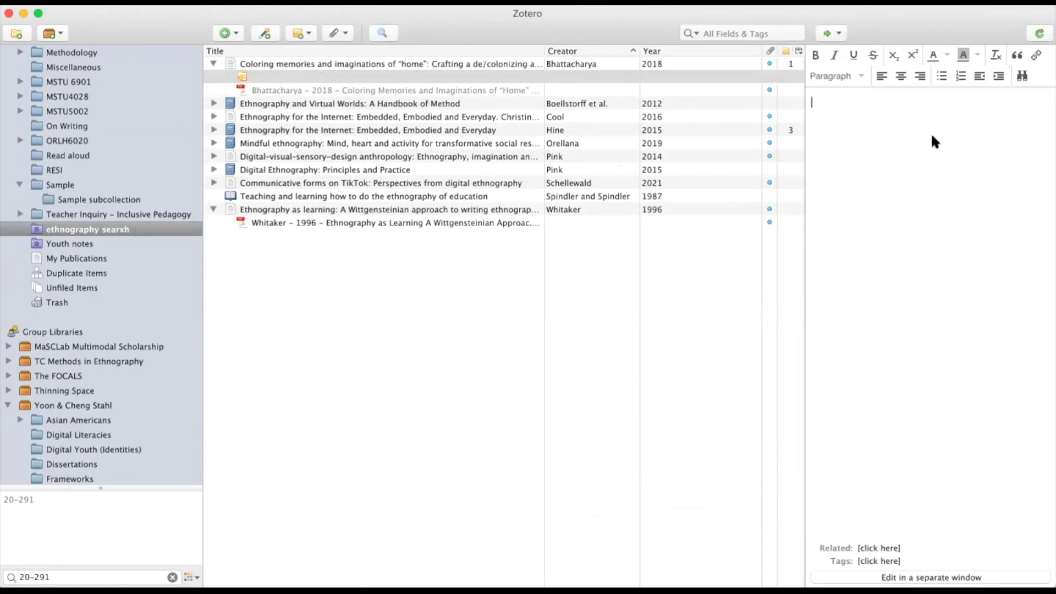
Paste the copied bibliography into the new child note and review its references from beginning to end.
{"action": "key", "text": "super+v"}
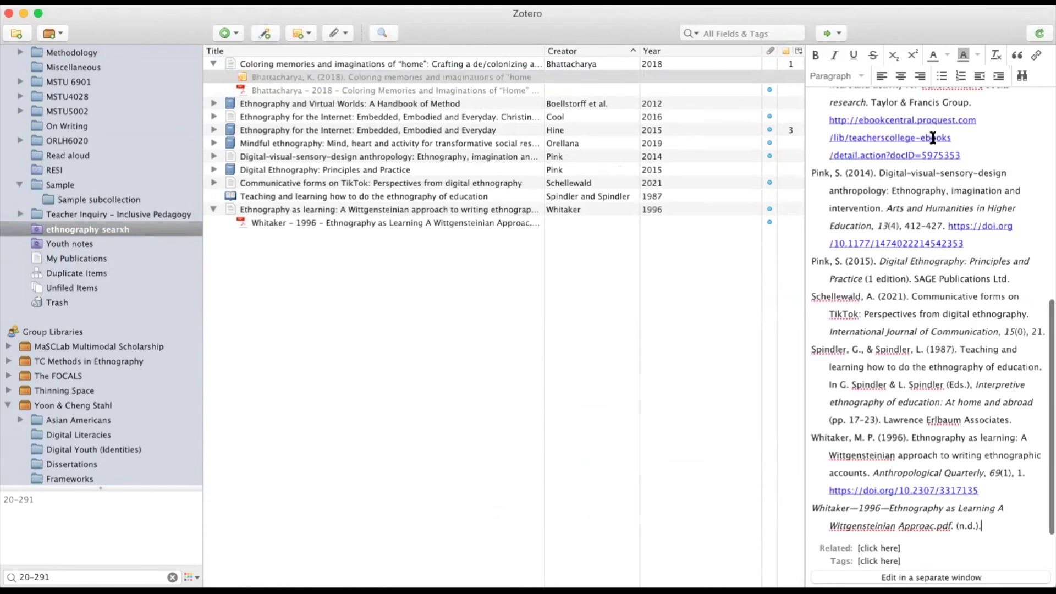
{"action": "scroll", "coordinate": [933, 138], "scroll_direction": "up", "scroll_amount": 7}
{"action": "scroll", "coordinate": [937, 208], "scroll_direction": "down", "scroll_amount": 7}
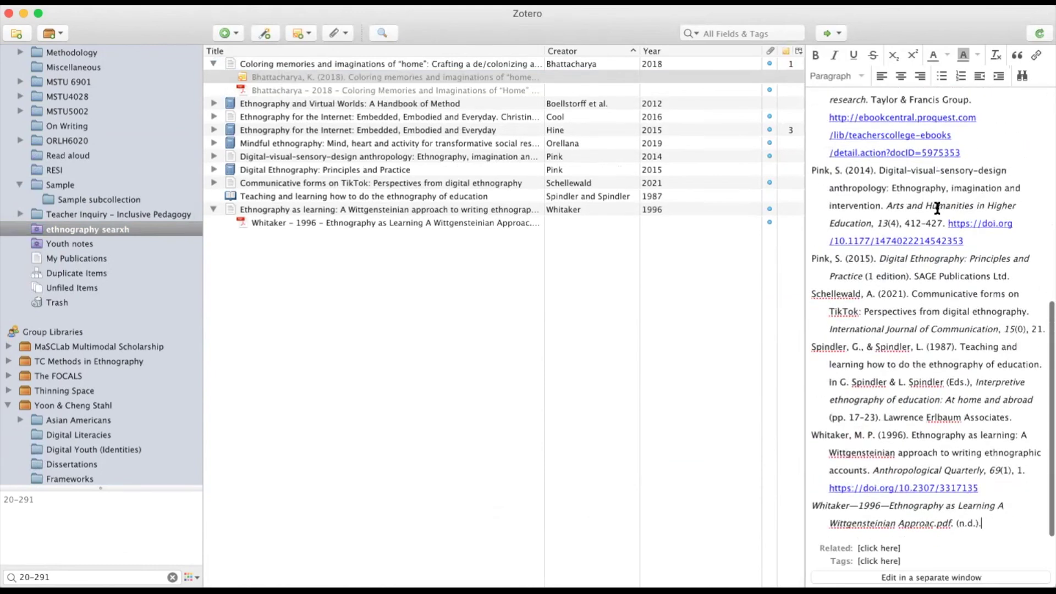
{"action": "scroll", "coordinate": [937, 208], "scroll_direction": "up", "scroll_amount": 7}
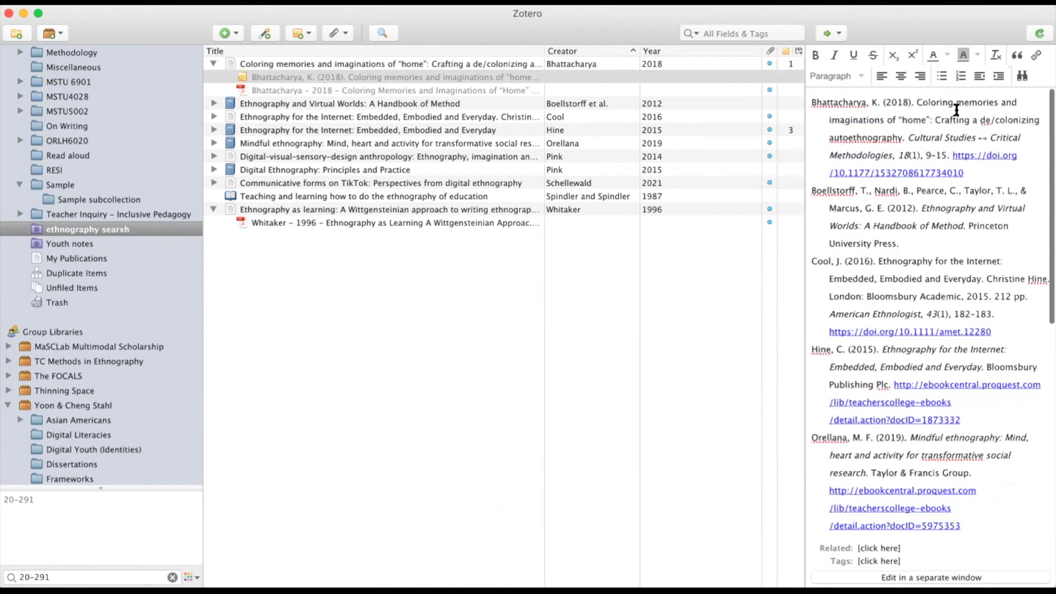
{"action": "scroll", "coordinate": [947, 316], "scroll_direction": "down", "scroll_amount": 7}
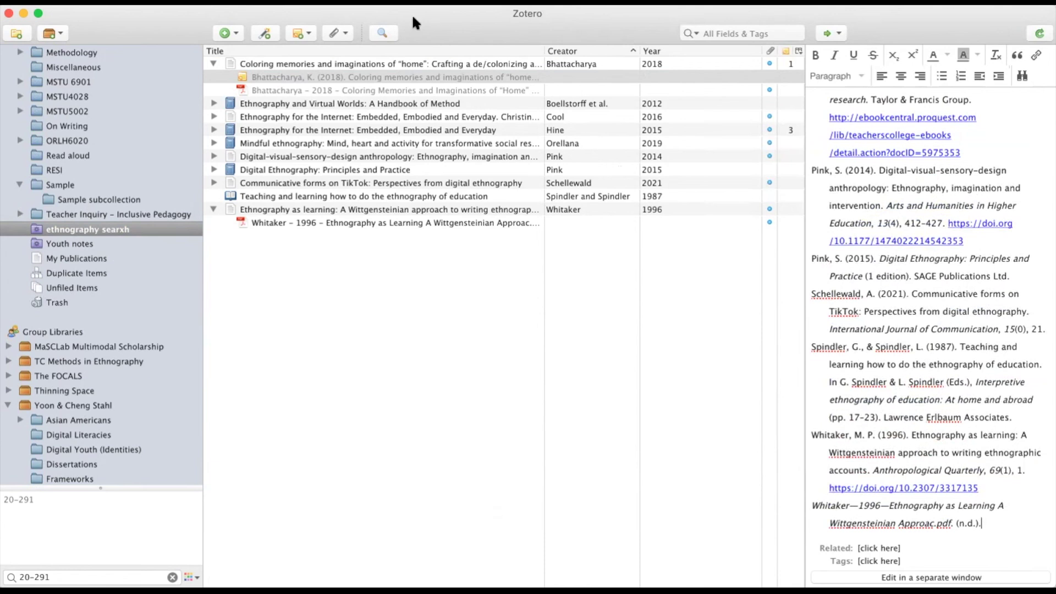
Move the bibliography child note to the trash, view the "Youth notes" saved search, and return to "ethnography searxh".
{"action": "right_click", "coordinate": [268, 76]}
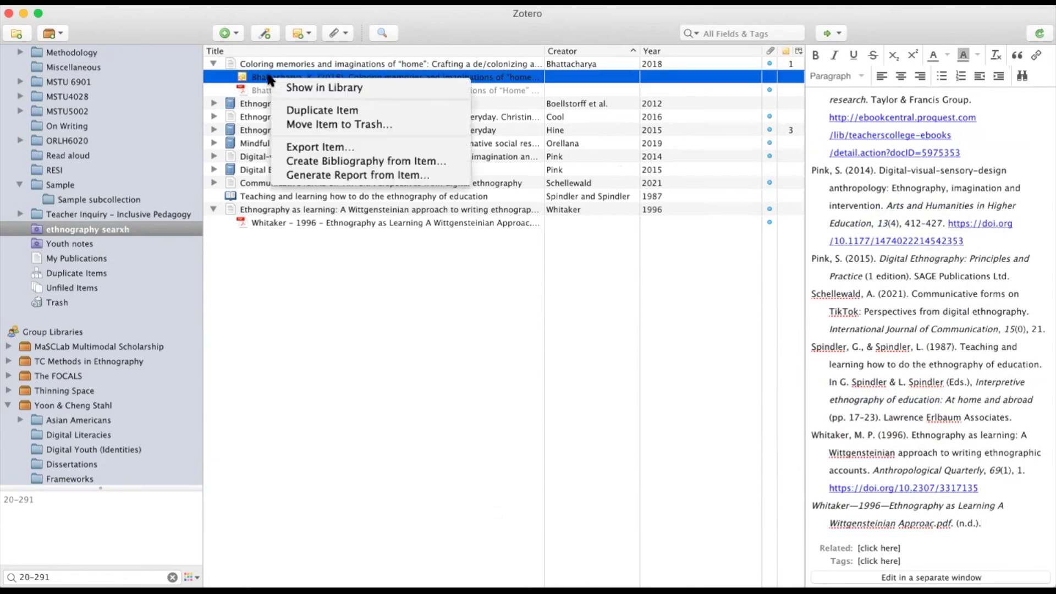
{"action": "left_click", "coordinate": [318, 126]}
{"action": "left_click", "coordinate": [653, 117]}
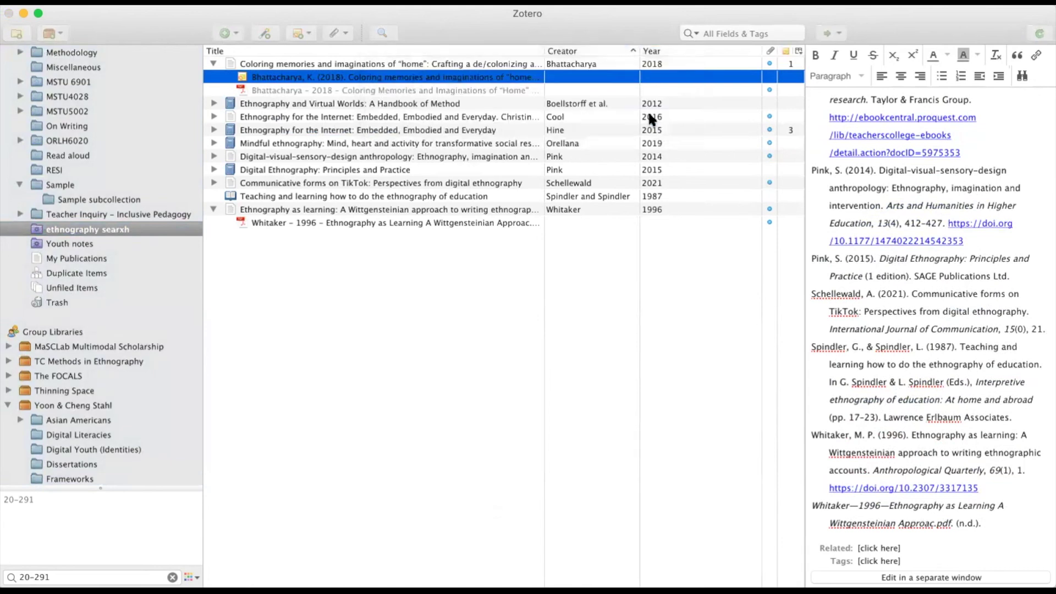
{"action": "left_click", "coordinate": [60, 241]}
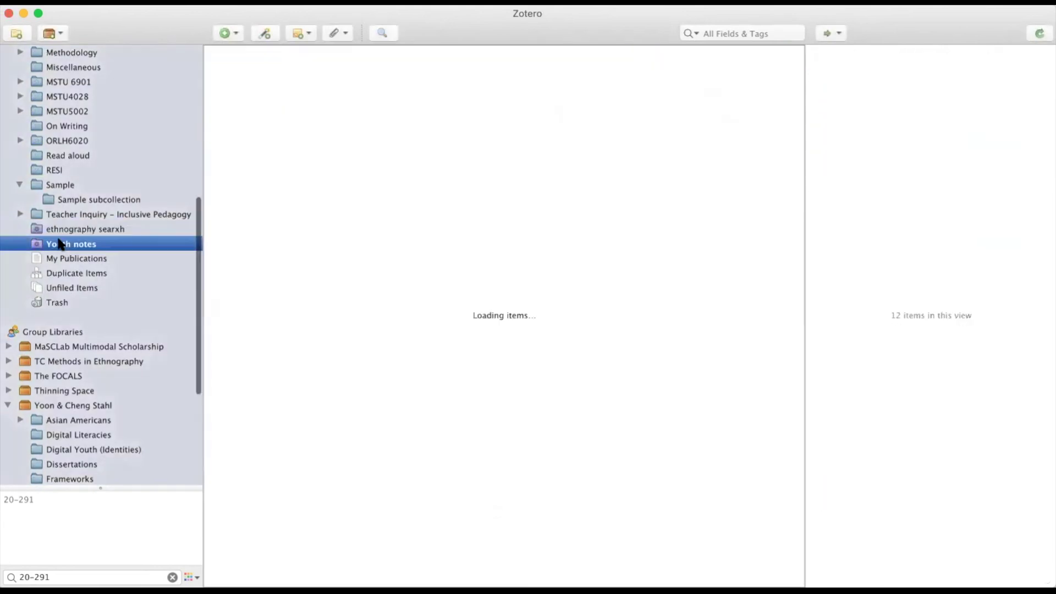
{"action": "left_click", "coordinate": [62, 230]}
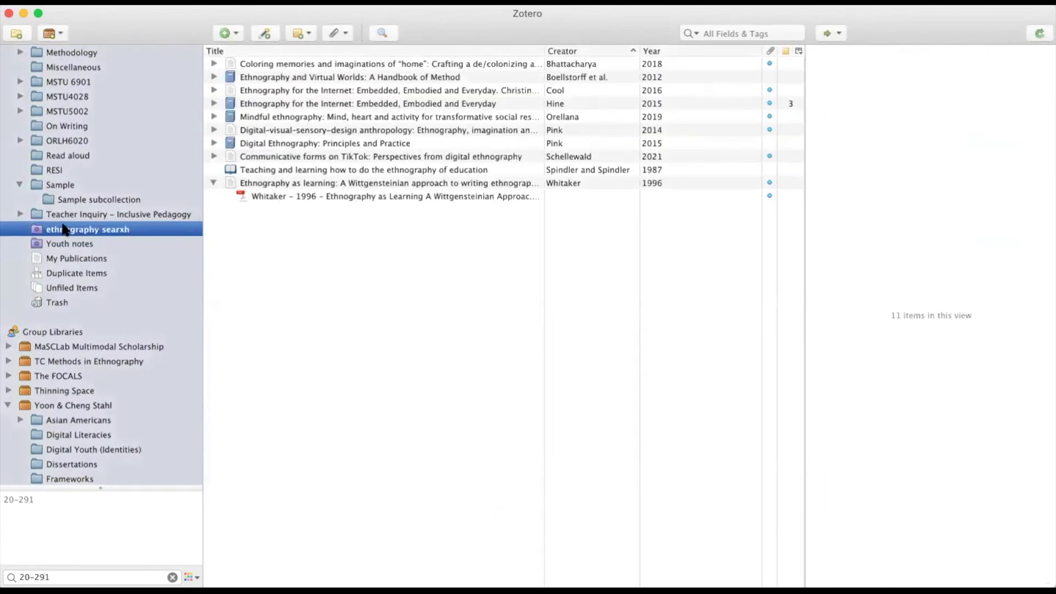